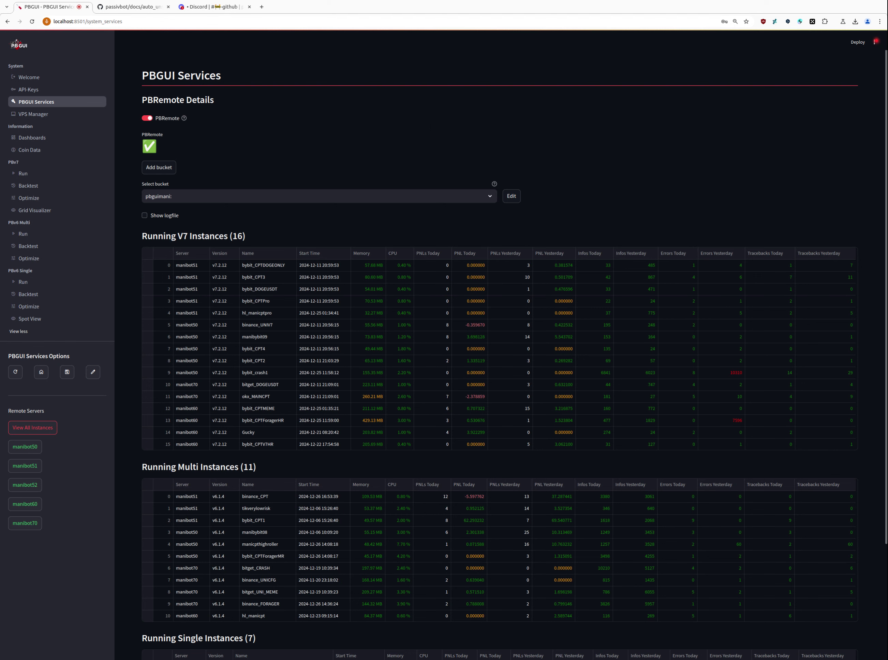
Review the last info, error and traceback of the bybit_crash1 V7 instance, and open the monitor settings for editing.
scroll(134, 280, down, 4)
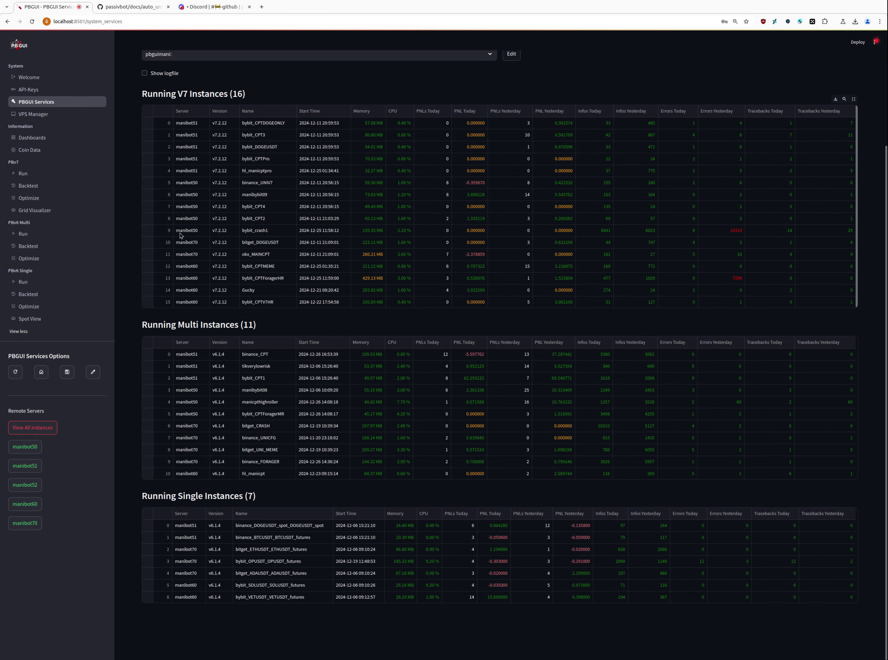
click(147, 231)
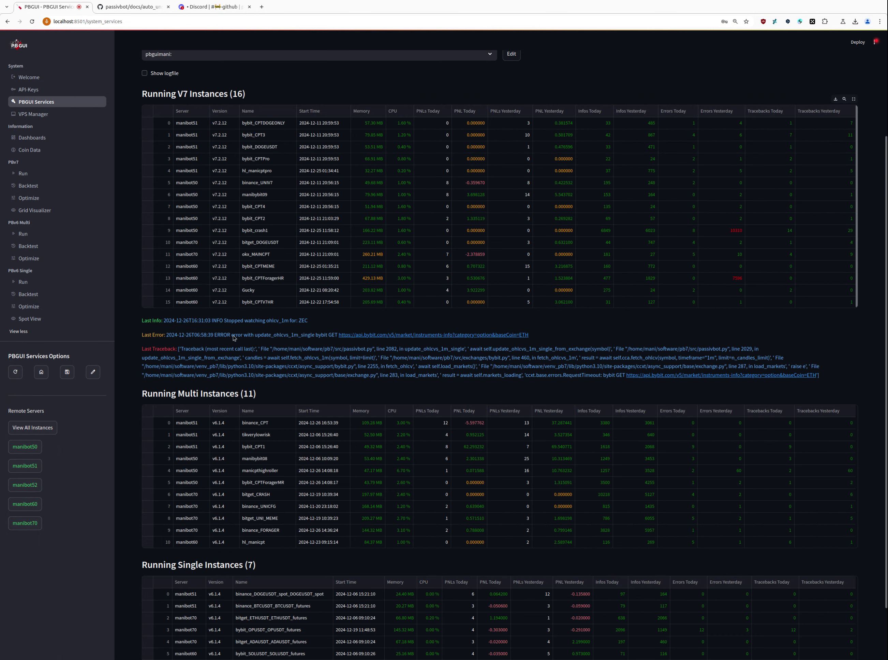
drag(217, 321, 299, 321)
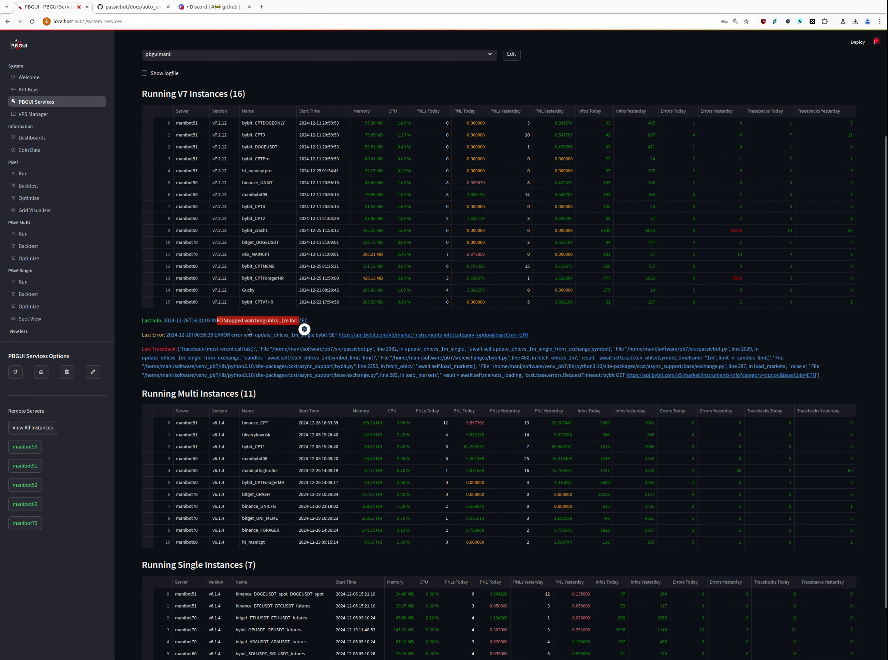
drag(206, 335, 304, 333)
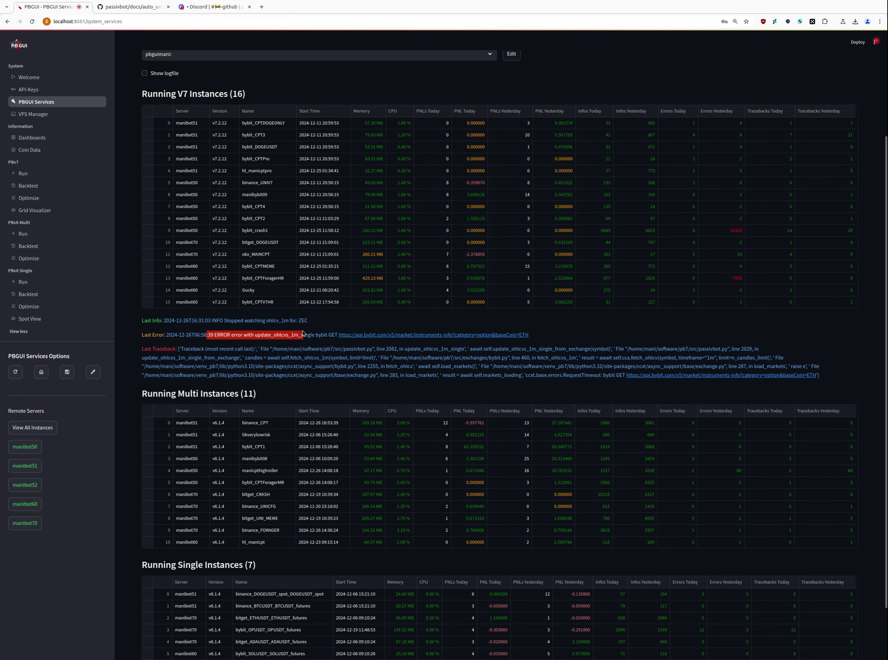
drag(193, 348, 269, 355)
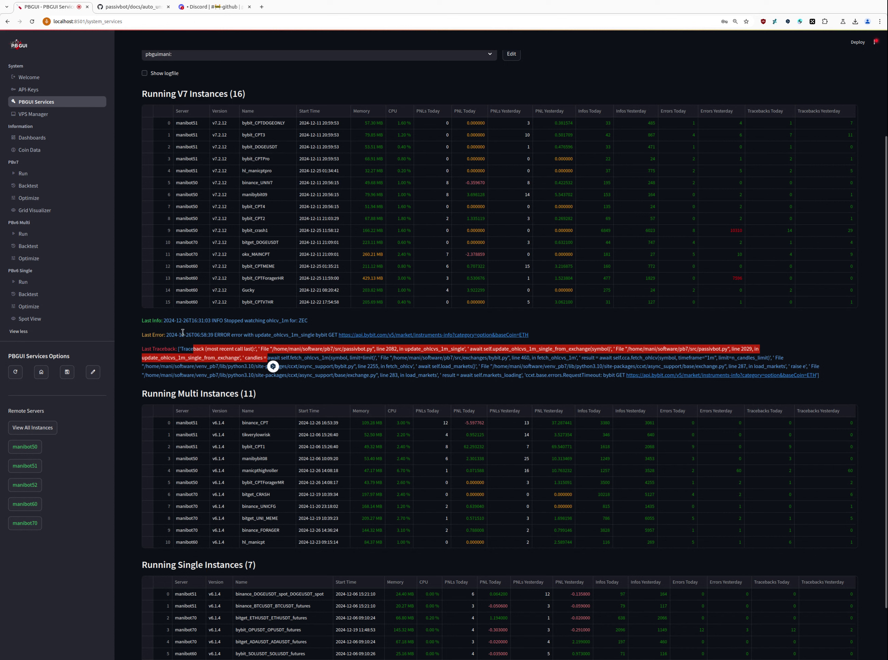
click(93, 375)
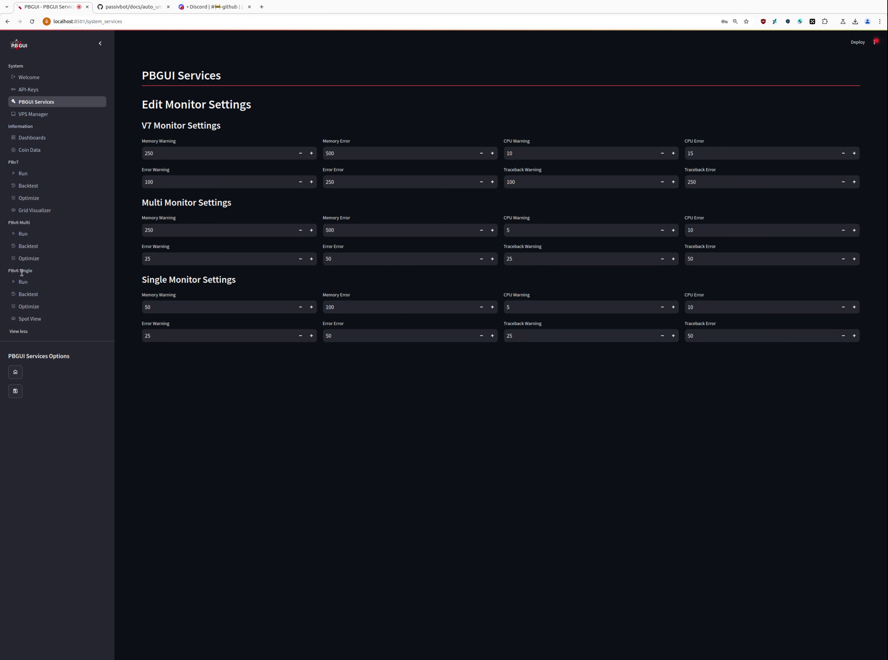
Open the bybit_VETUSDT instance from the PBv6 Single run list and look through its configuration converted to v7.
click(28, 284)
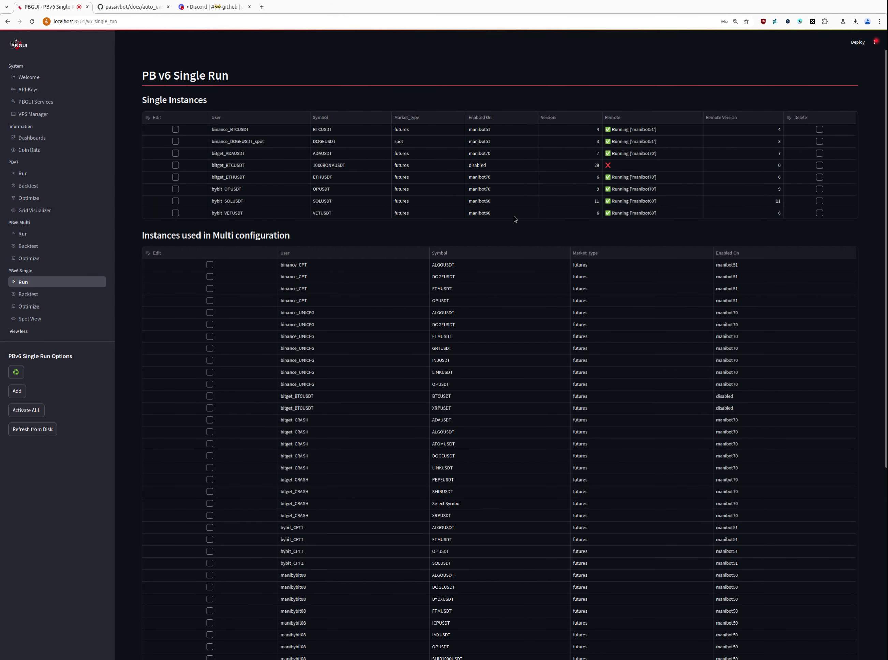
click(177, 217)
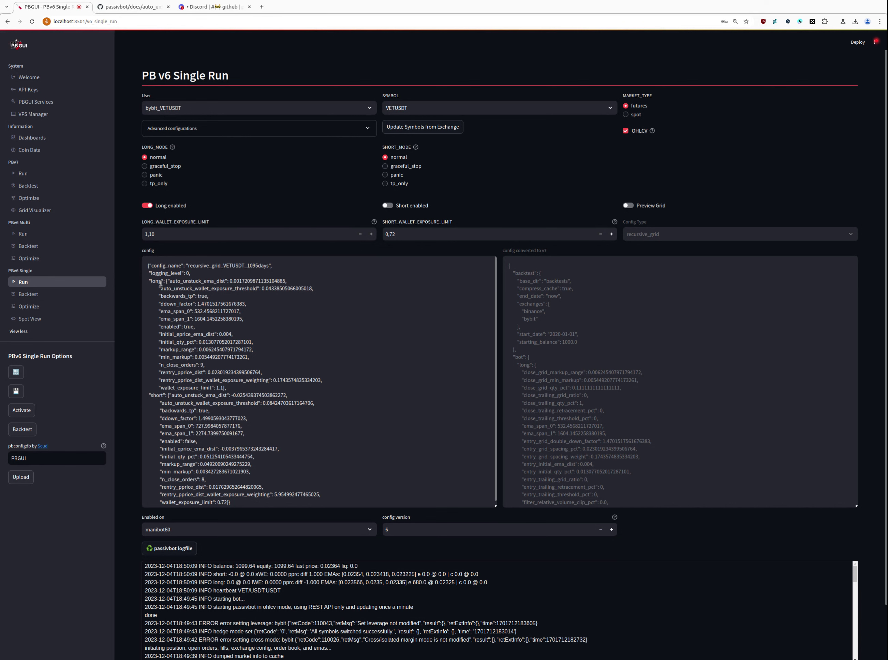
click(225, 318)
click(578, 334)
scroll(578, 334, down, 15)
scroll(578, 334, down, 15)
scroll(578, 334, down, 10)
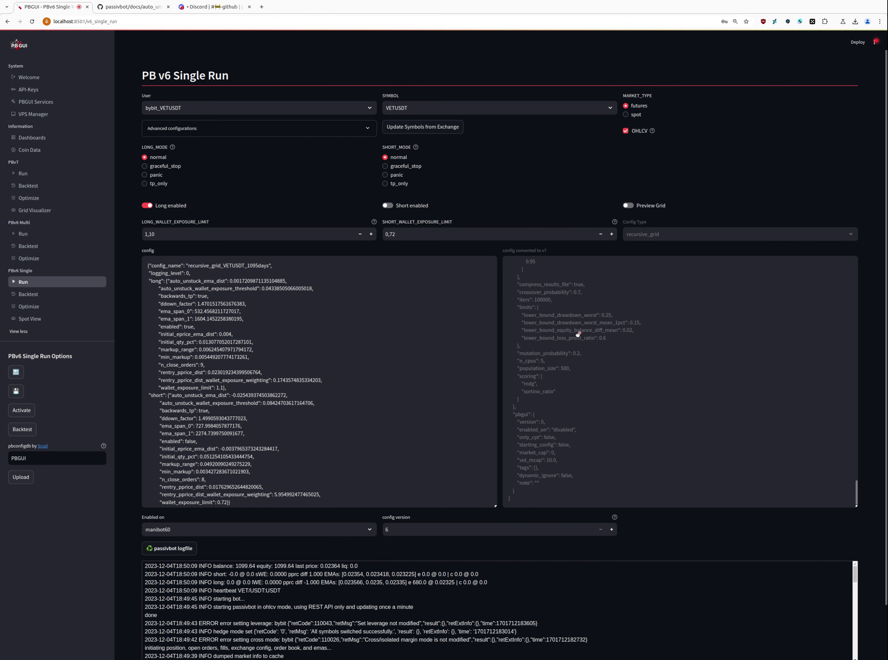
scroll(579, 334, up, 20)
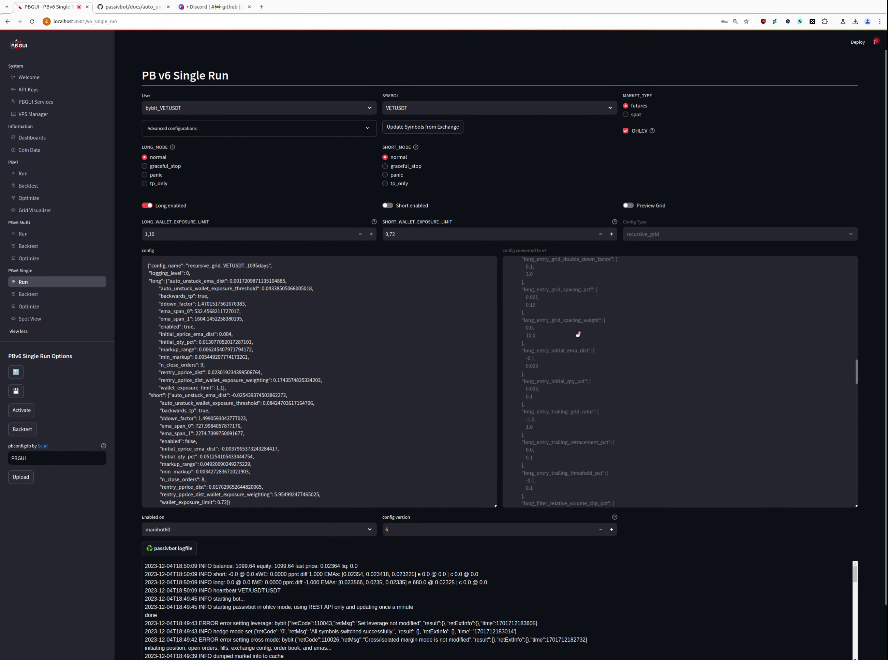
scroll(578, 333, up, 15)
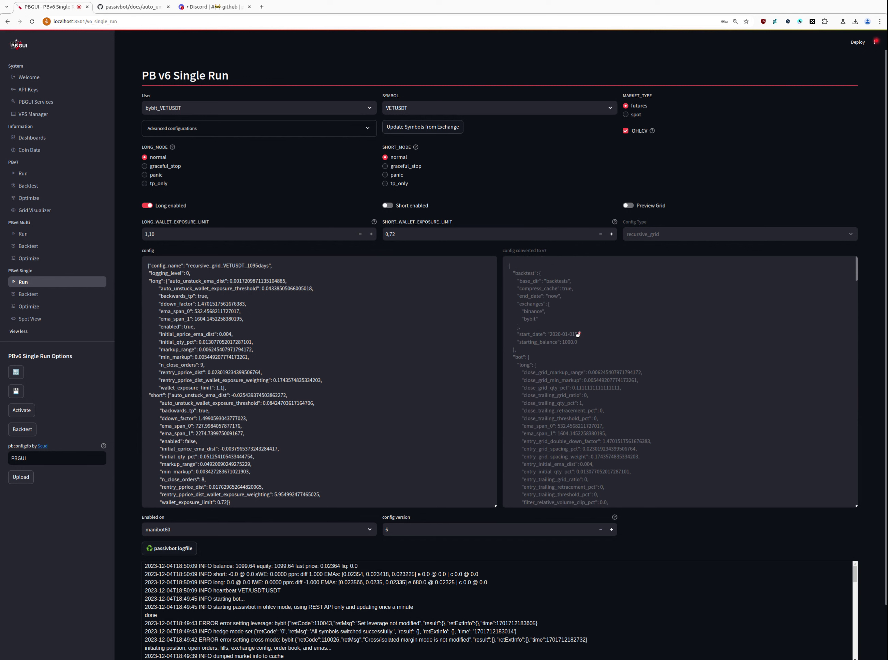
Compare the long close_grid_qty_pct of the v7 configuration with n_close_orders in v6, and examine the v7 close_trailing settings.
scroll(594, 361, down, 4)
scroll(590, 359, up, 4)
scroll(547, 382, down, 1)
drag(536, 347, 561, 348)
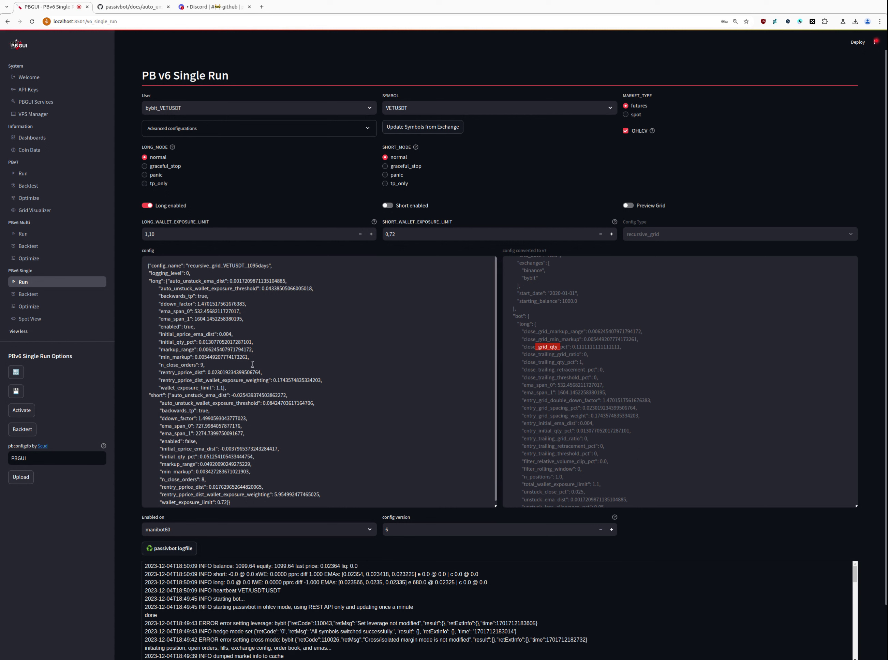
click(196, 364)
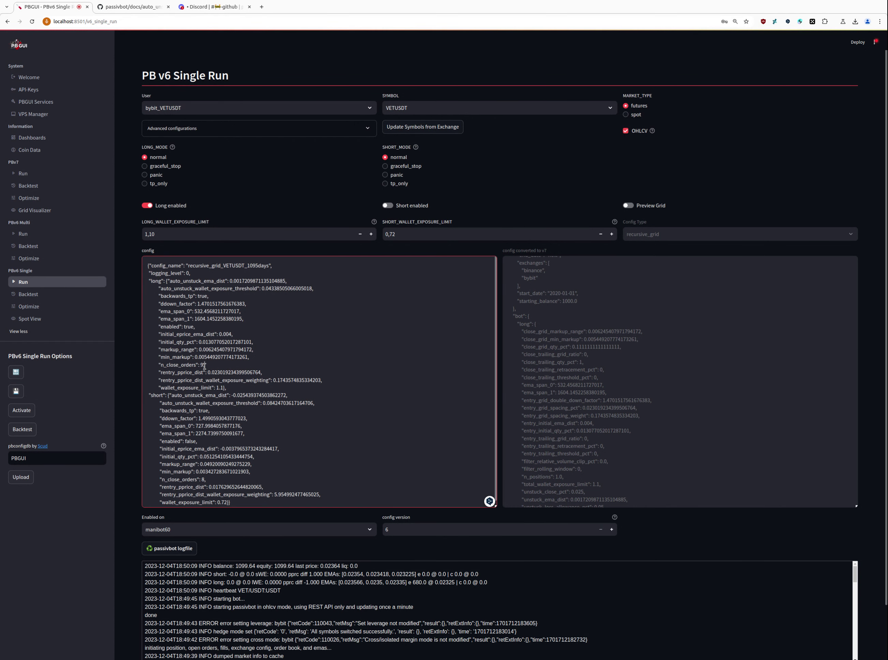
drag(571, 347, 595, 346)
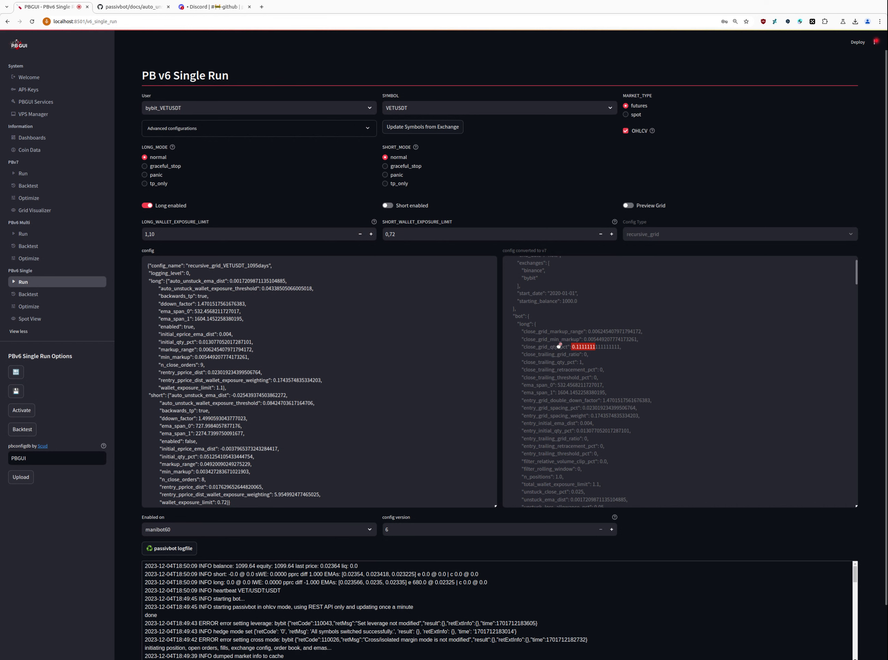
click(581, 355)
drag(557, 363, 584, 364)
click(593, 363)
Examine the long ema_span_0, ema_span_1, markup_range and min_markup values in the v6 configuration against their v7 counterparts.
click(202, 311)
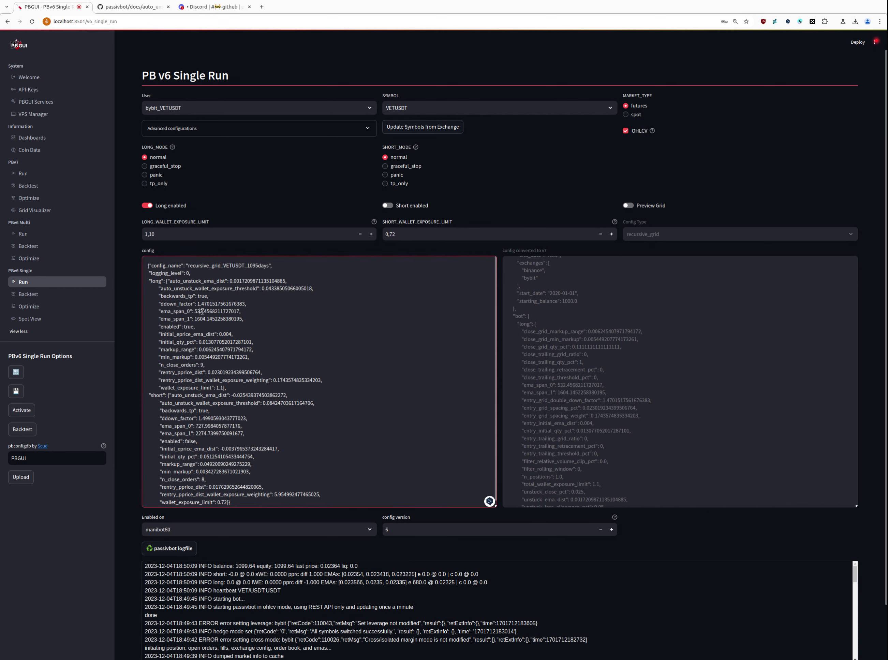
drag(202, 312, 227, 318)
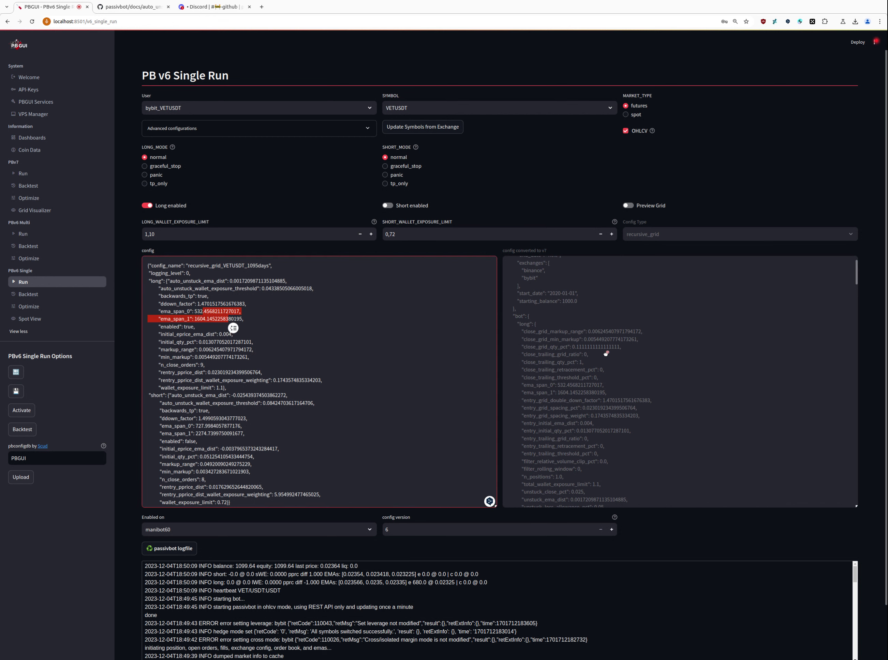
click(595, 333)
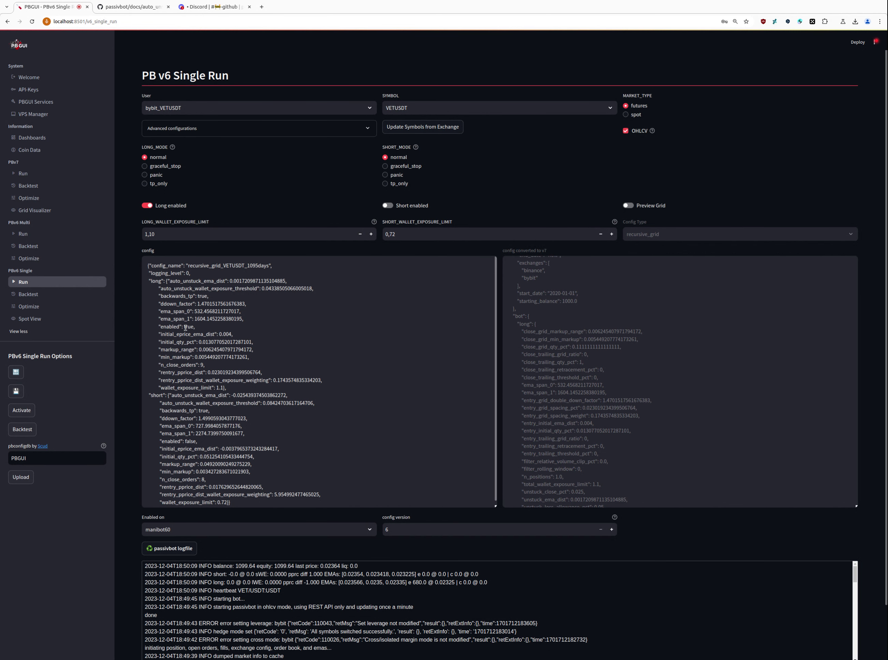
drag(206, 350, 251, 348)
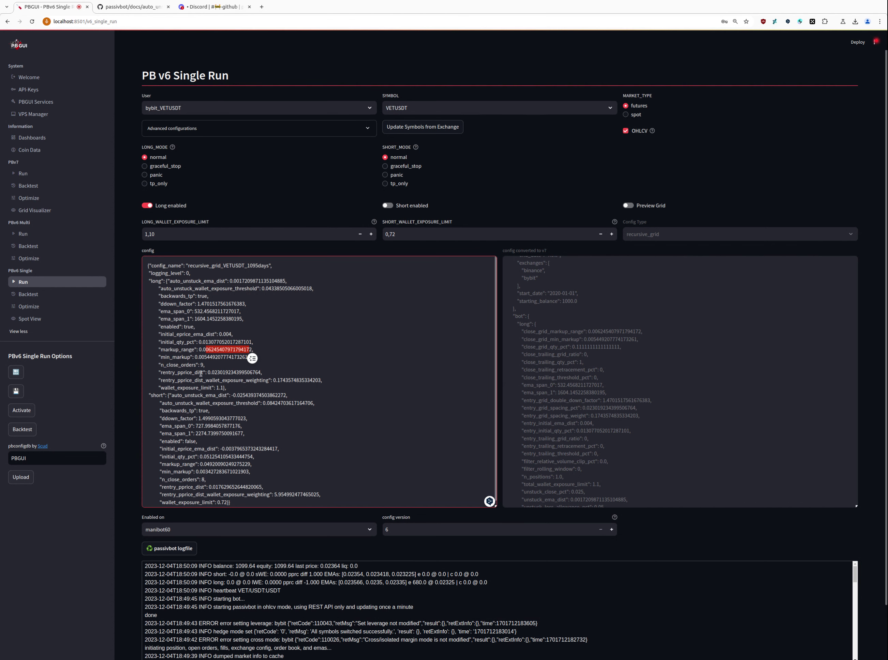
drag(183, 357, 221, 357)
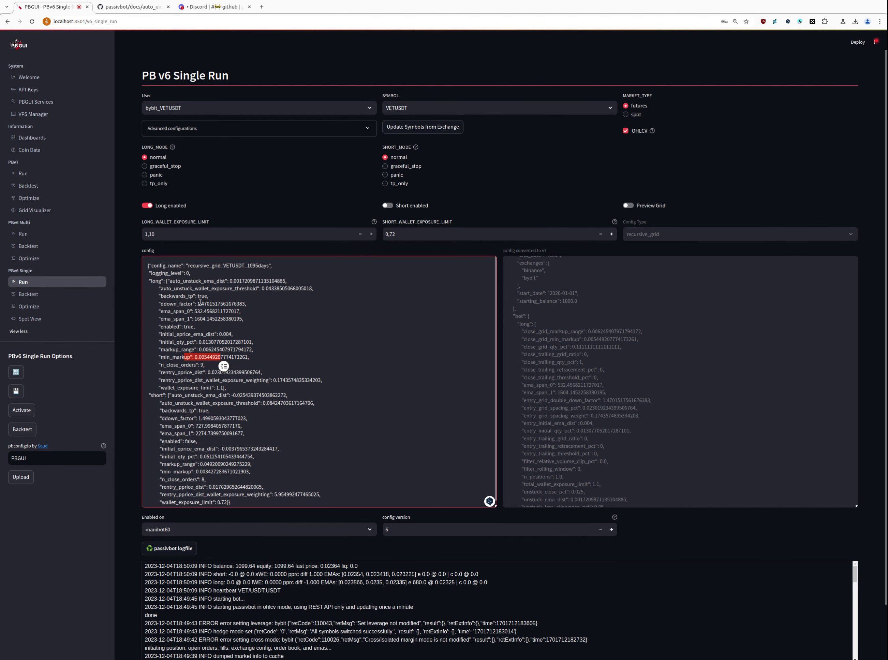
Compare the v6 long ddown_factor, rentry_pprice_dist and its wallet exposure weighting with the v7 entry_grid double-down and spacing parameters.
drag(200, 302, 210, 304)
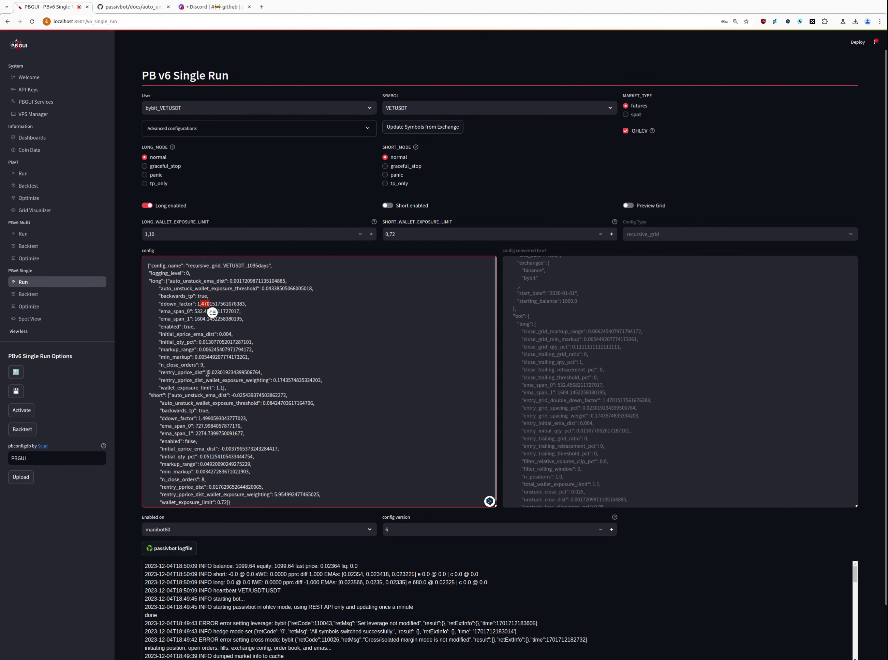
drag(207, 373, 233, 372)
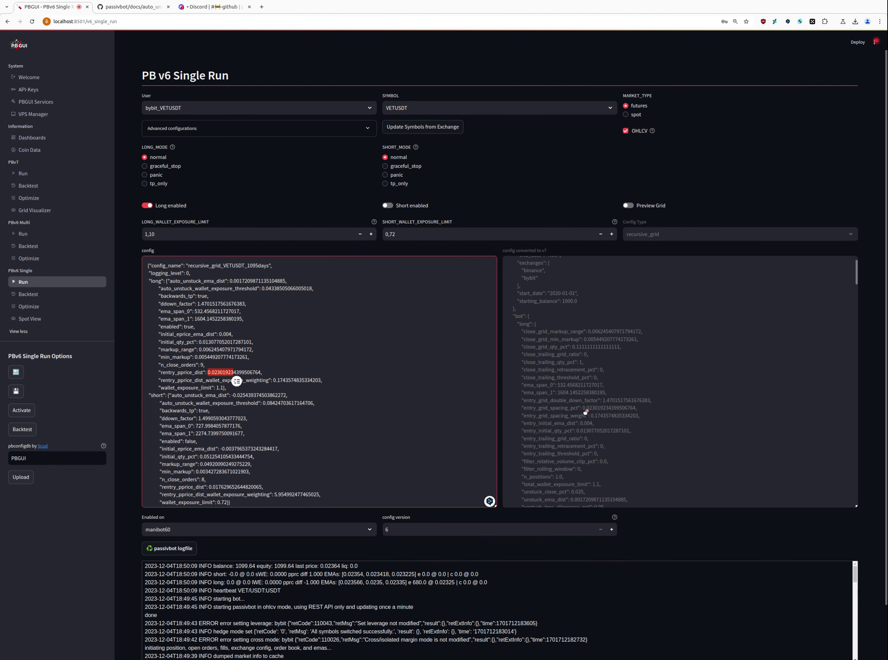
drag(554, 416, 582, 416)
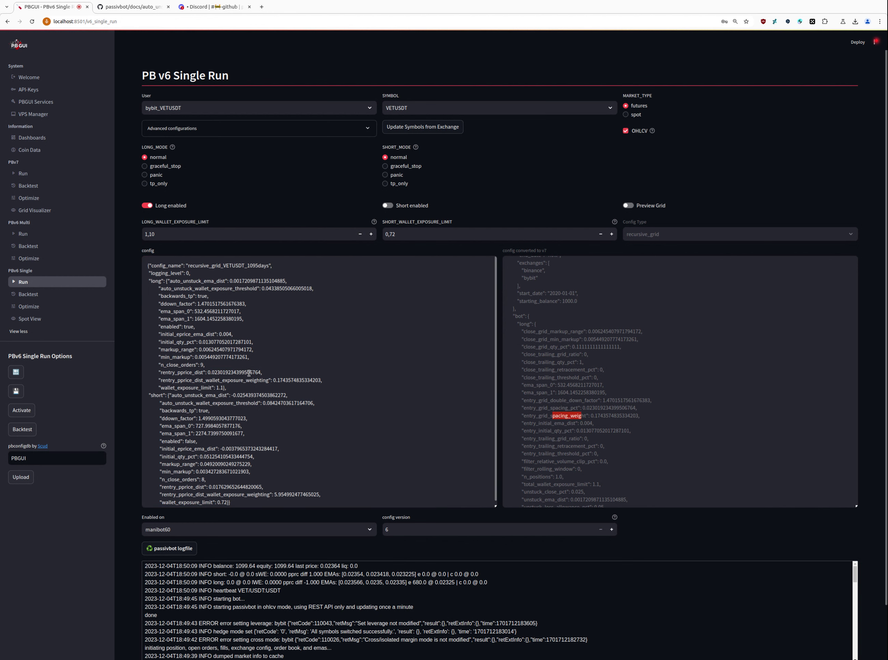
click(214, 380)
drag(209, 380, 249, 379)
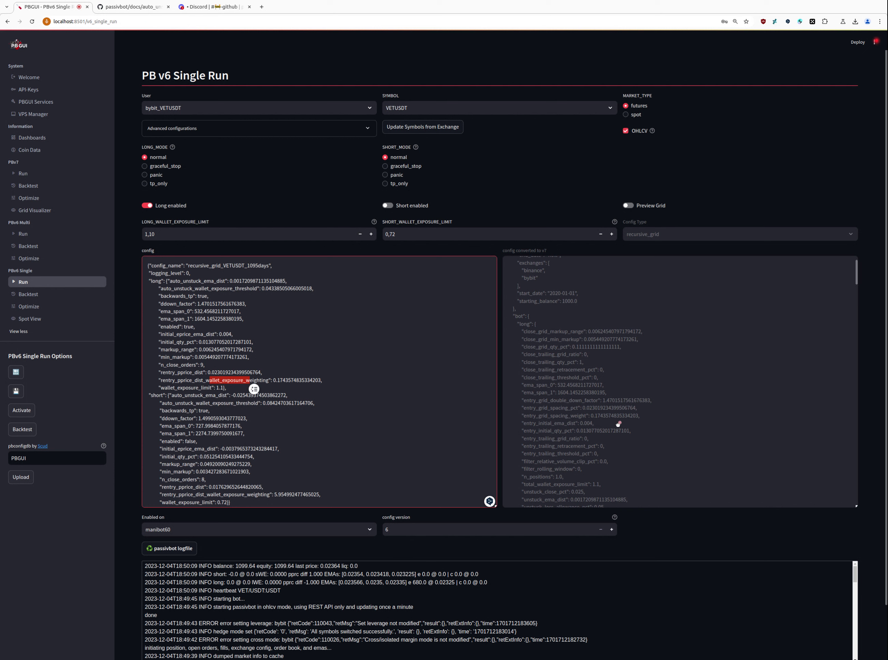
Compare the v7 long entry_initial_ema_dist and entry_initial_qty_pct with initial_eprice_ema_dist and initial_qty_pct in the v6 configuration.
drag(540, 423, 580, 423)
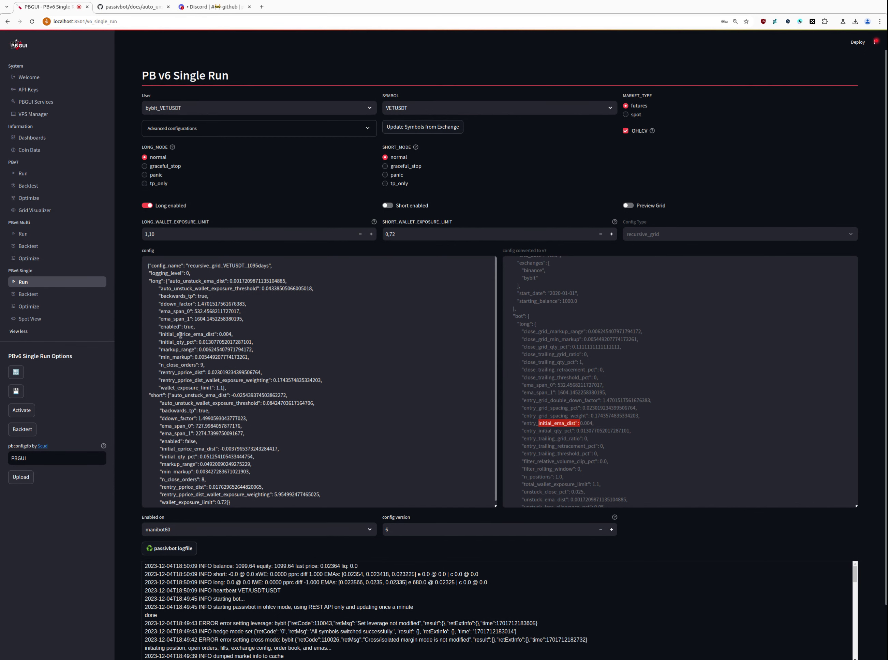
drag(180, 335, 200, 334)
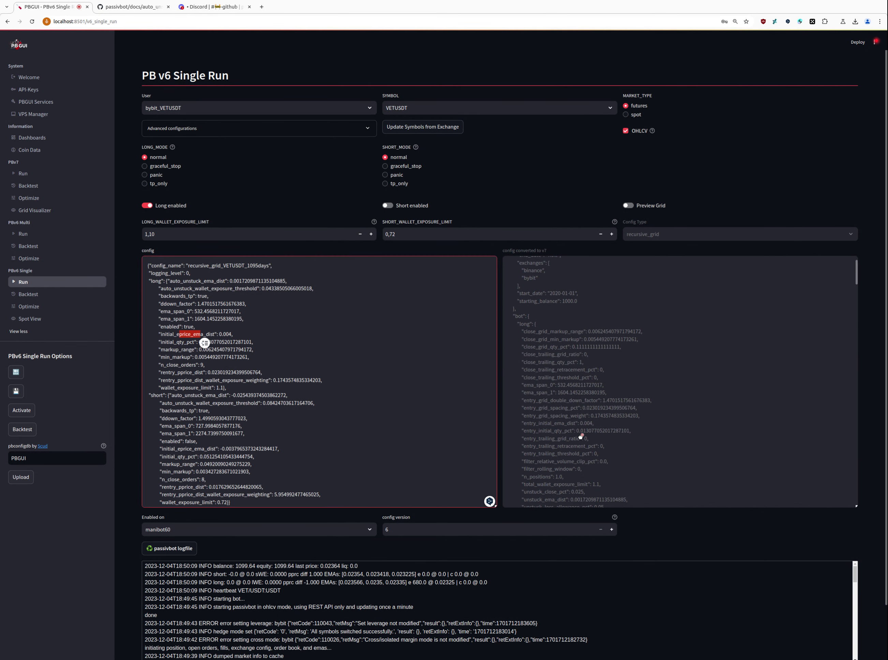
drag(550, 431, 583, 431)
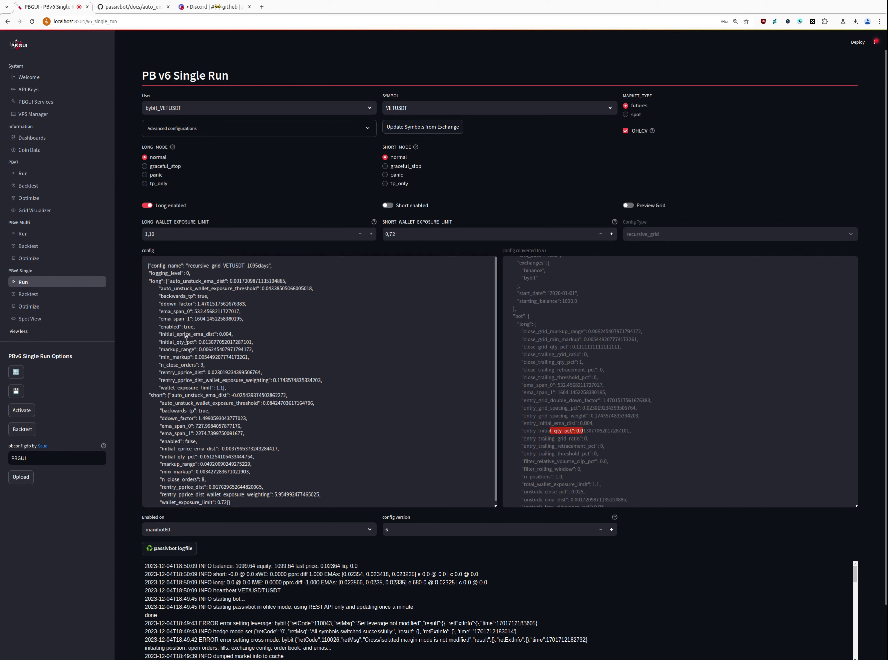
drag(191, 342, 232, 342)
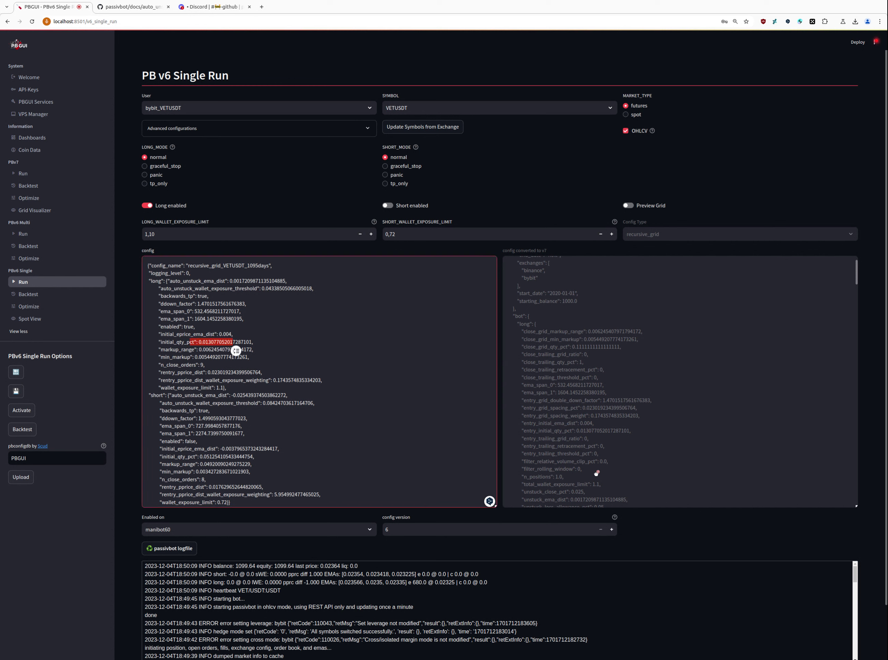
Examine the long n_positions and total_wallet_exposure_limit parameters in the converted v7 configuration.
drag(543, 476, 559, 477)
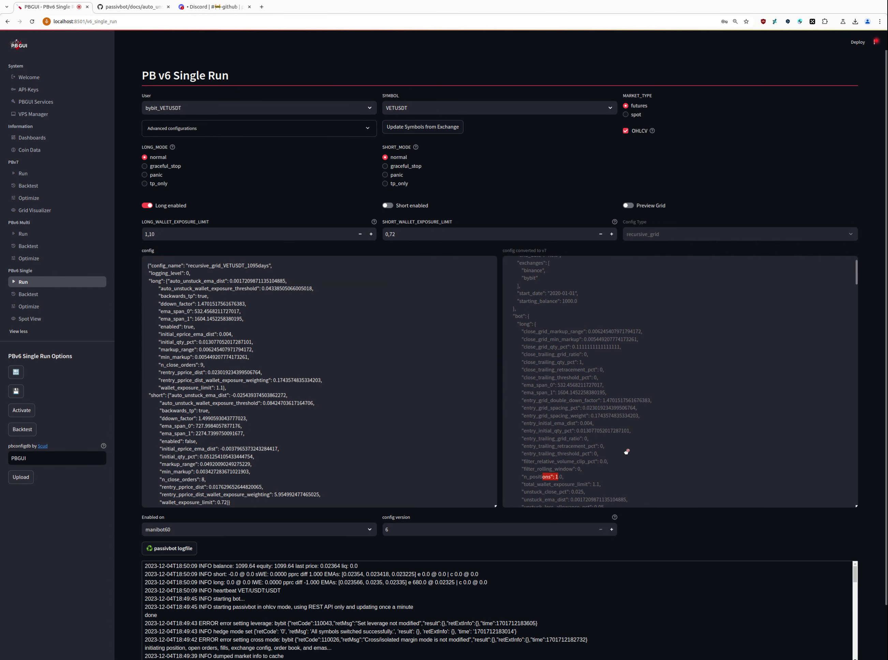
scroll(627, 452, down, 2)
drag(549, 402, 591, 404)
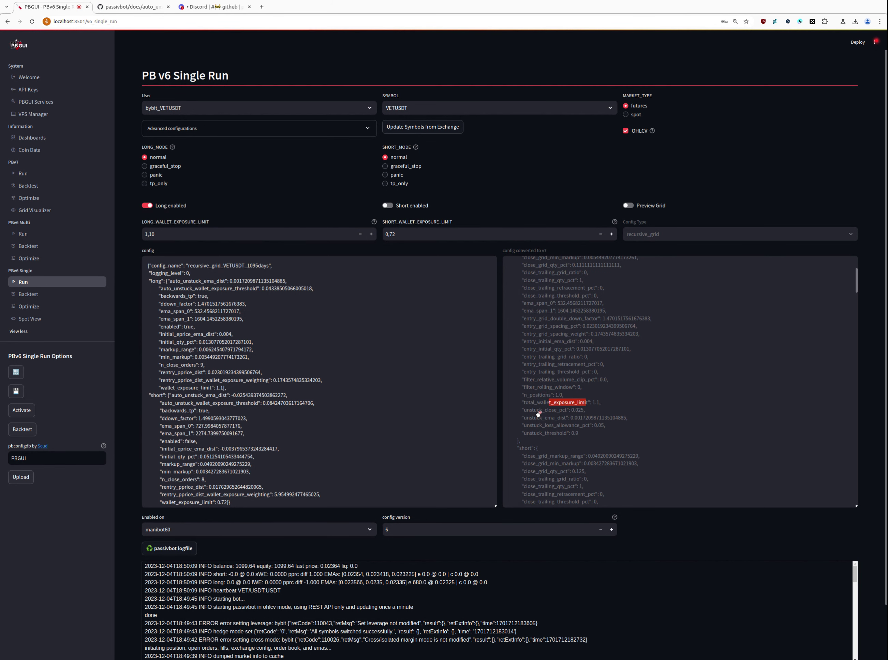
Compare the v7 long unstuck_close_pct, unstuck_ema_dist and unstuck_loss_allowance_pct settings with the v6 auto_unstuck_wallet_exposure_threshold.
drag(537, 410, 563, 412)
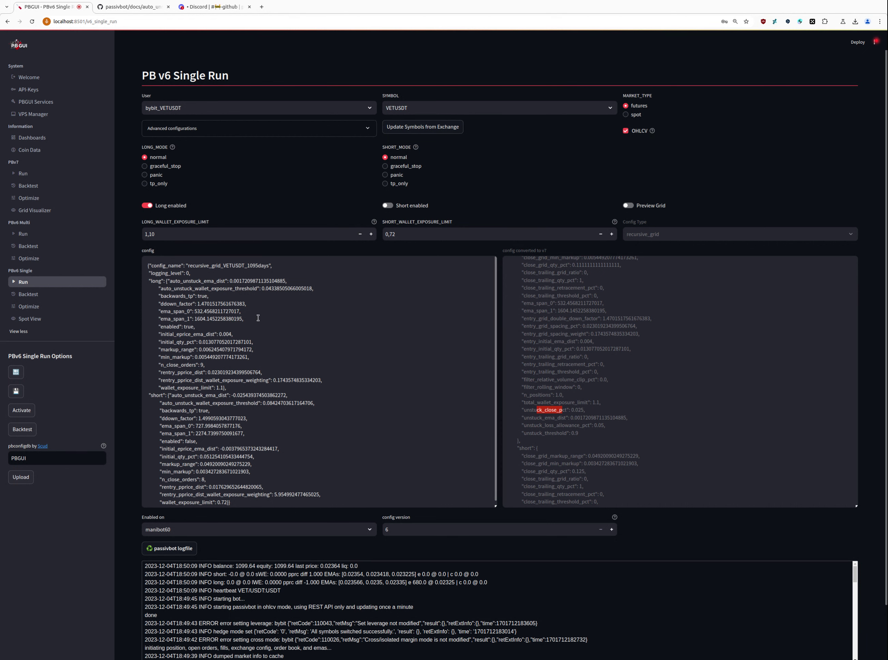
drag(174, 288, 212, 289)
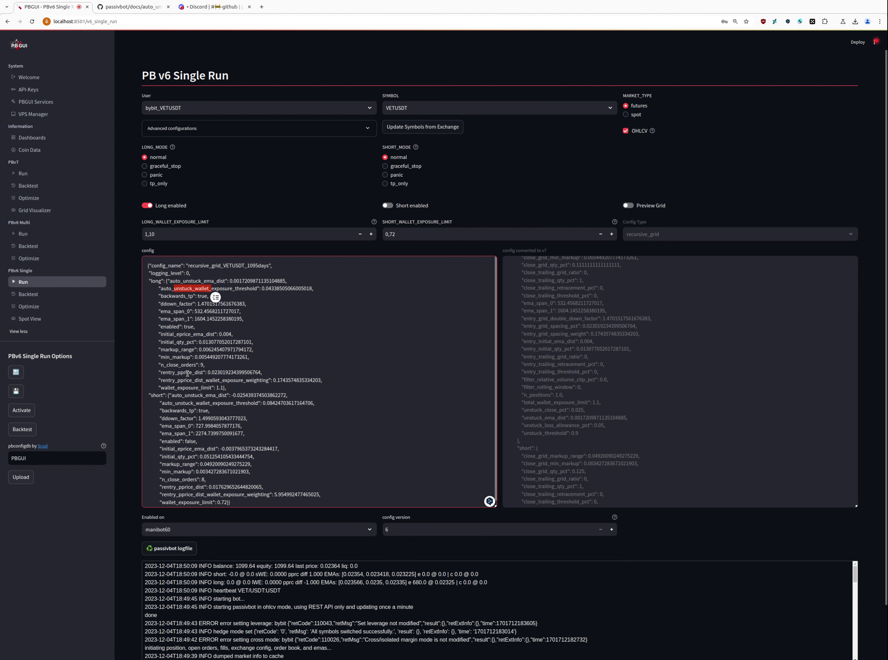
click(586, 413)
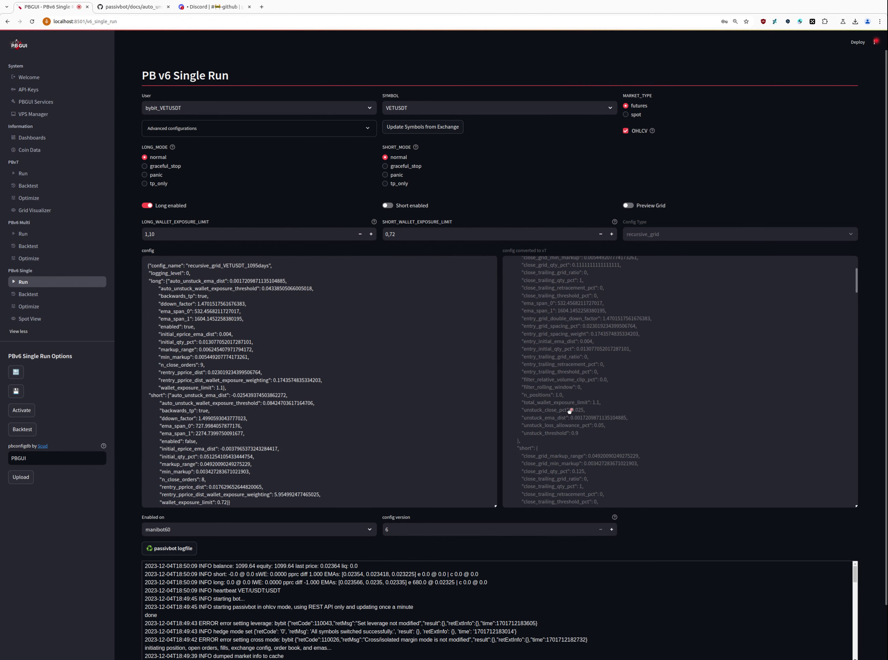
drag(569, 411, 581, 410)
click(546, 422)
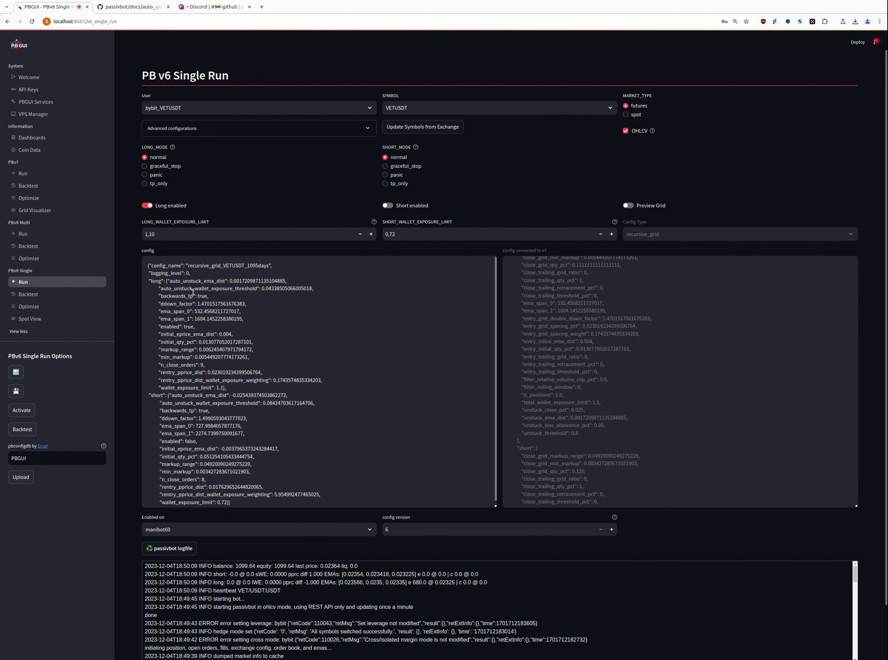
drag(195, 288, 232, 289)
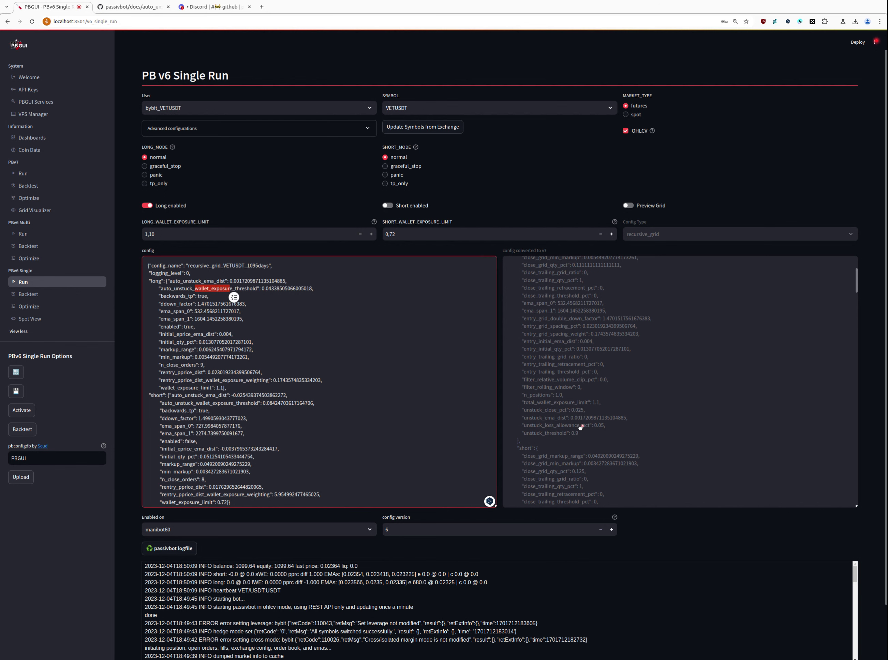
drag(554, 426, 592, 425)
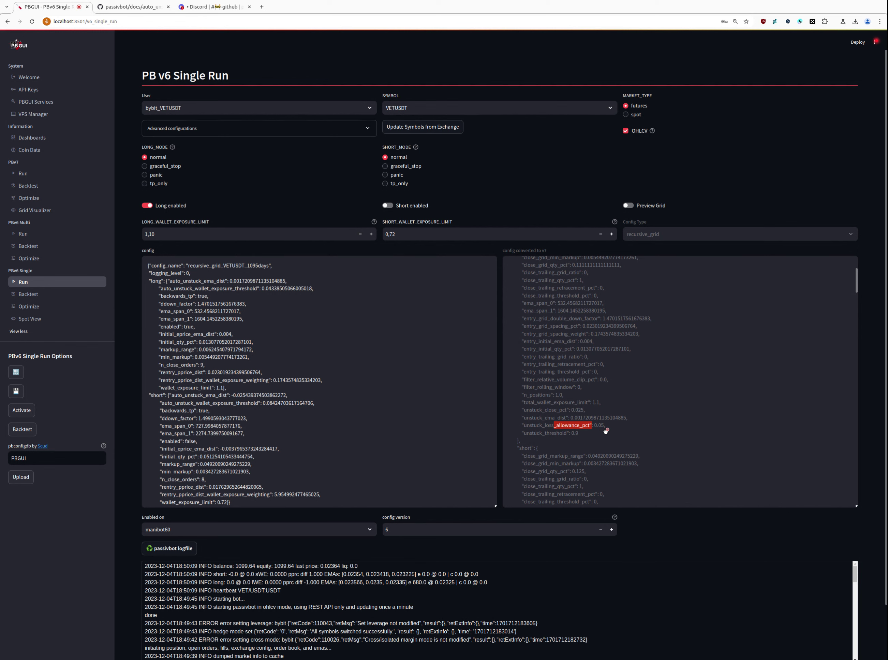
Examine the long unstuck_threshold, unstuck_loss_allowance_pct and unstuck_close_pct parameters in the converted v7 configuration.
click(577, 433)
drag(563, 433, 578, 433)
click(605, 439)
drag(555, 426, 560, 433)
click(583, 418)
drag(575, 410, 559, 409)
Look past the short parameters to the live section and examine the approved_coins entries of the converted v7 configuration.
scroll(614, 418, down, 2)
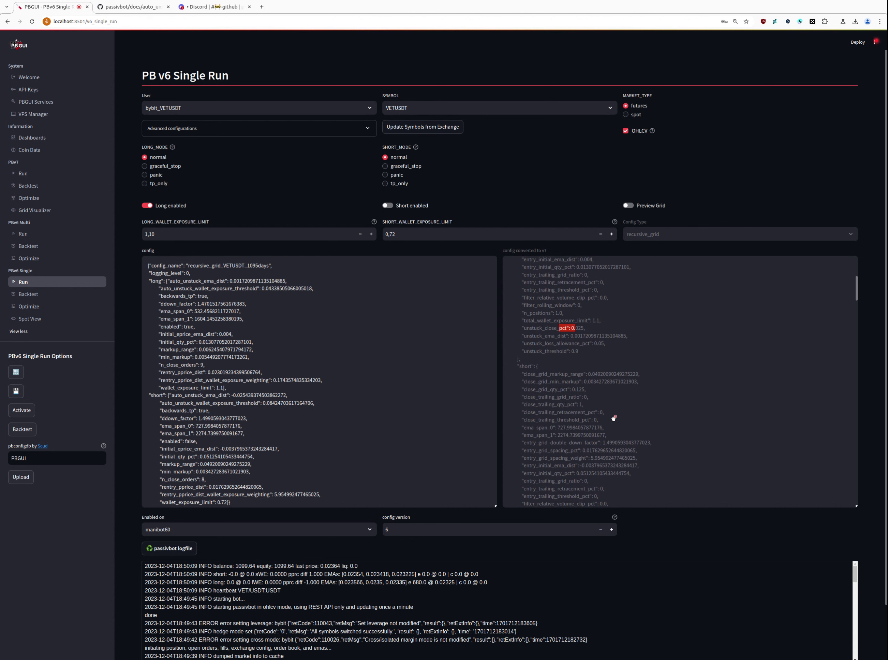
click(634, 374)
scroll(621, 420, down, 6)
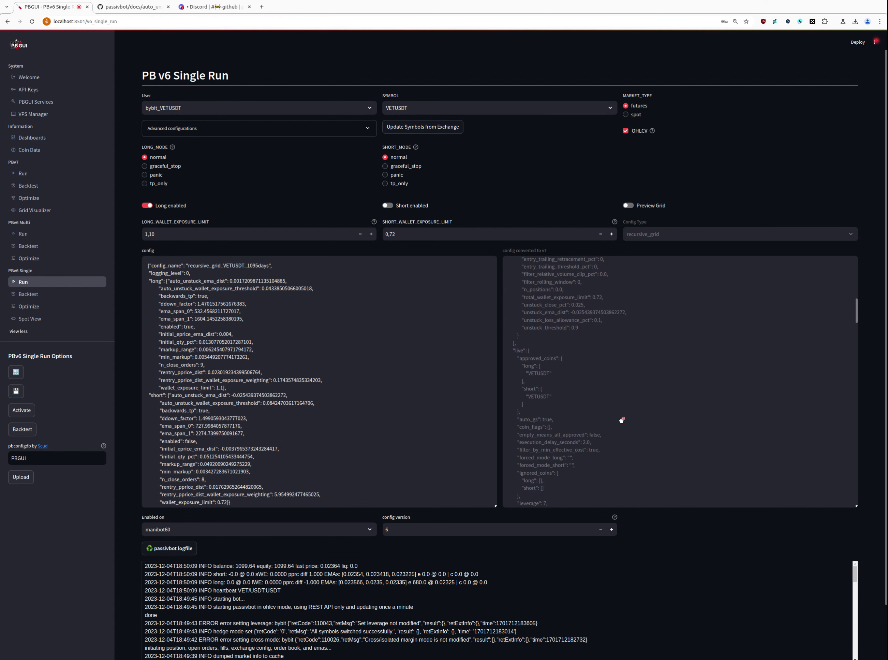
drag(531, 356, 543, 357)
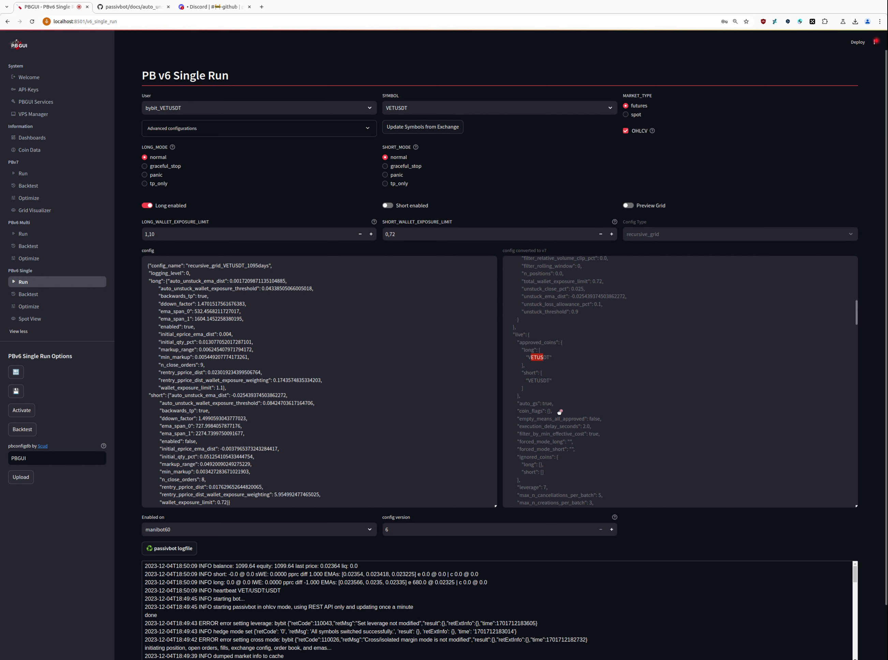
Compare the v7 live leverage setting with LEVERAGE in the v6 advanced configurations.
scroll(592, 423, down, 1)
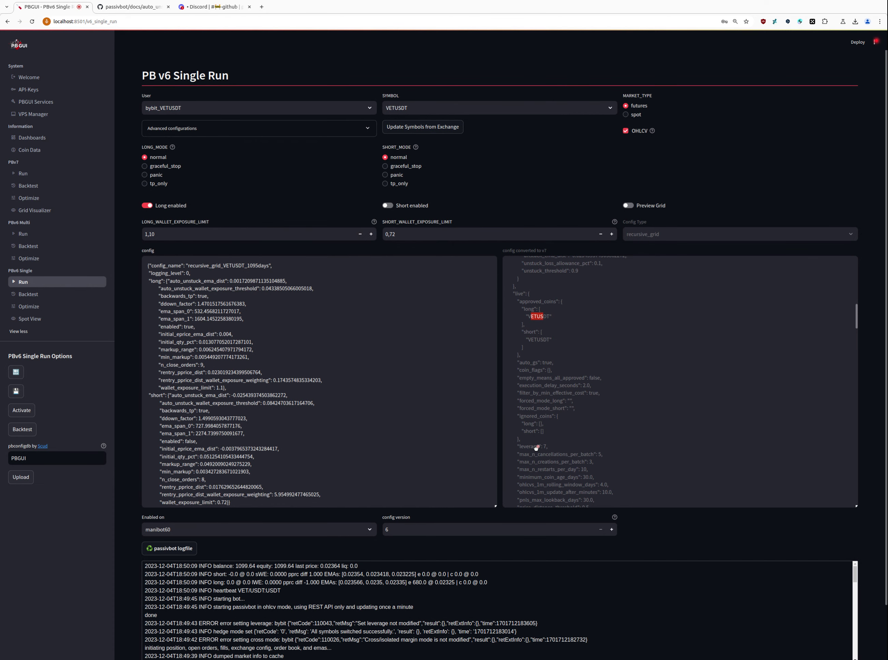
drag(530, 446, 543, 447)
click(315, 133)
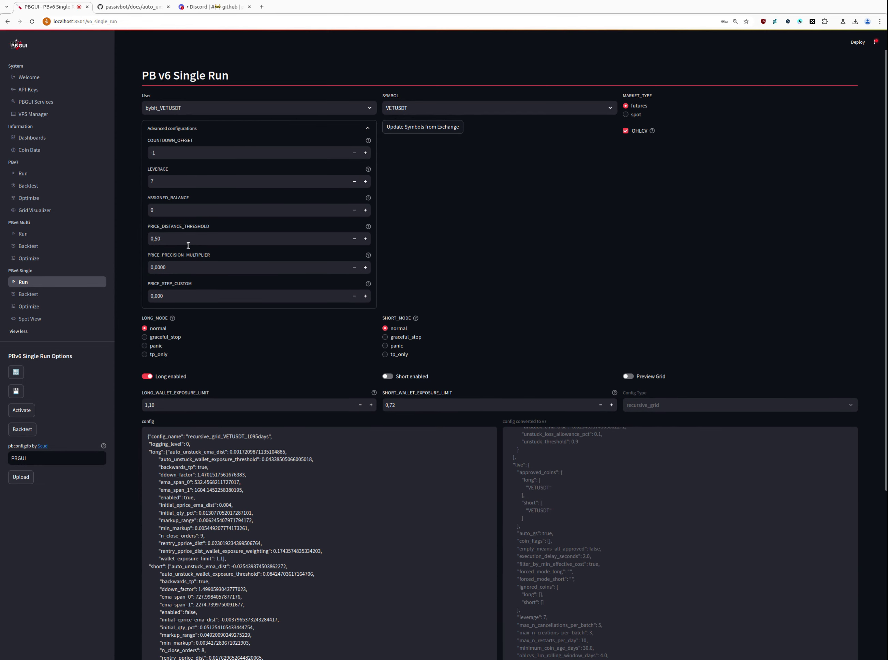
click(368, 130)
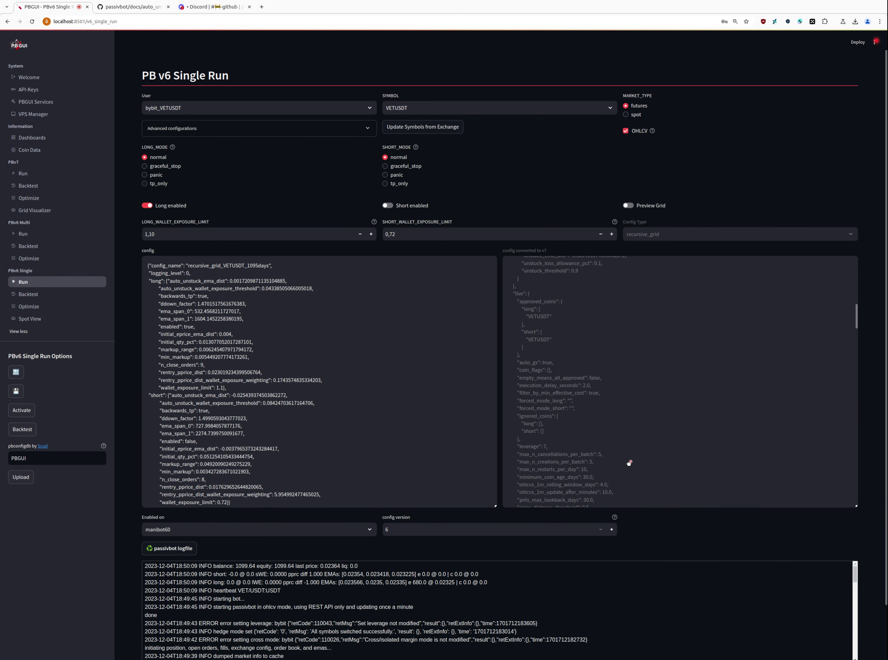
Review the short bot parameters in the converted v7 configuration, including n_positions and the unstuck settings.
scroll(629, 462, up, 4)
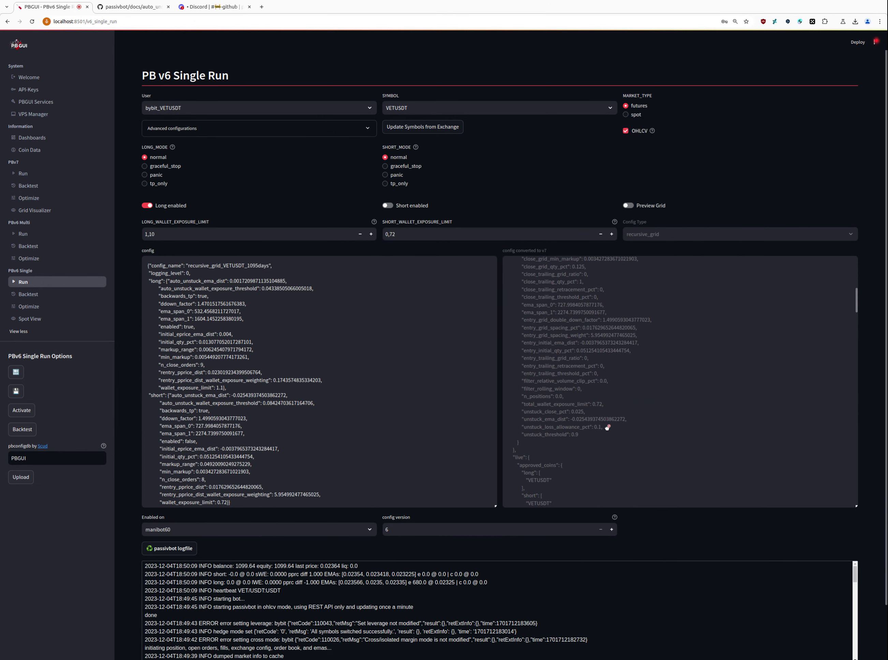
scroll(595, 404, up, 1)
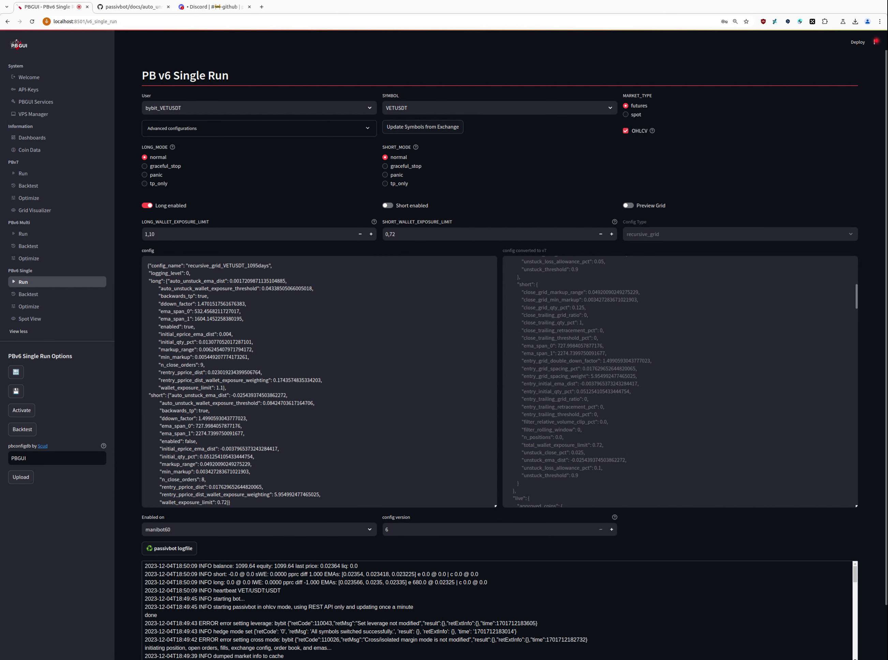
scroll(612, 435, down, 5)
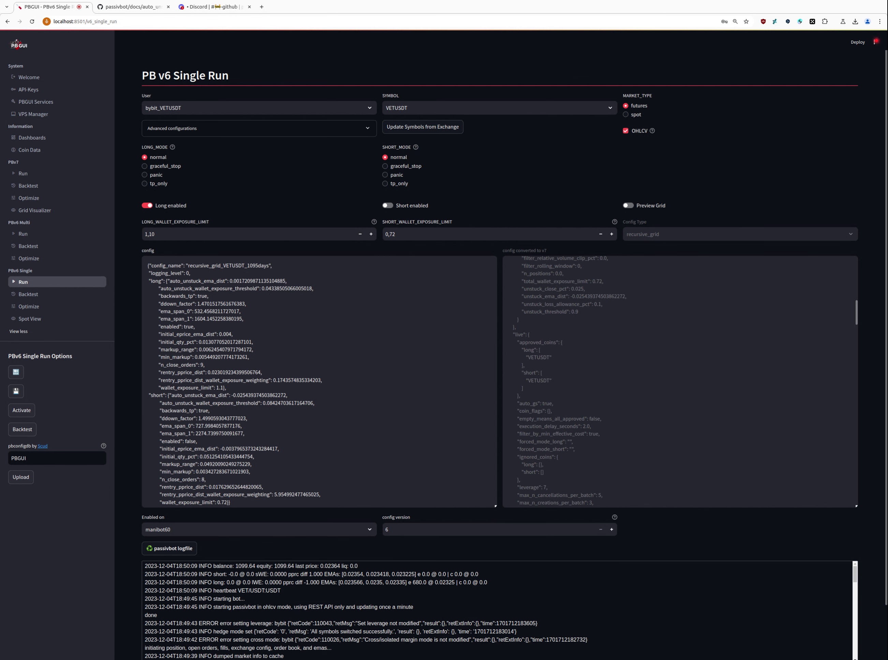
Examine the remaining live settings of the converted v7 configuration, especially price_distance_threshold.
scroll(612, 436, down, 1)
scroll(612, 436, down, 2)
drag(565, 467, 540, 467)
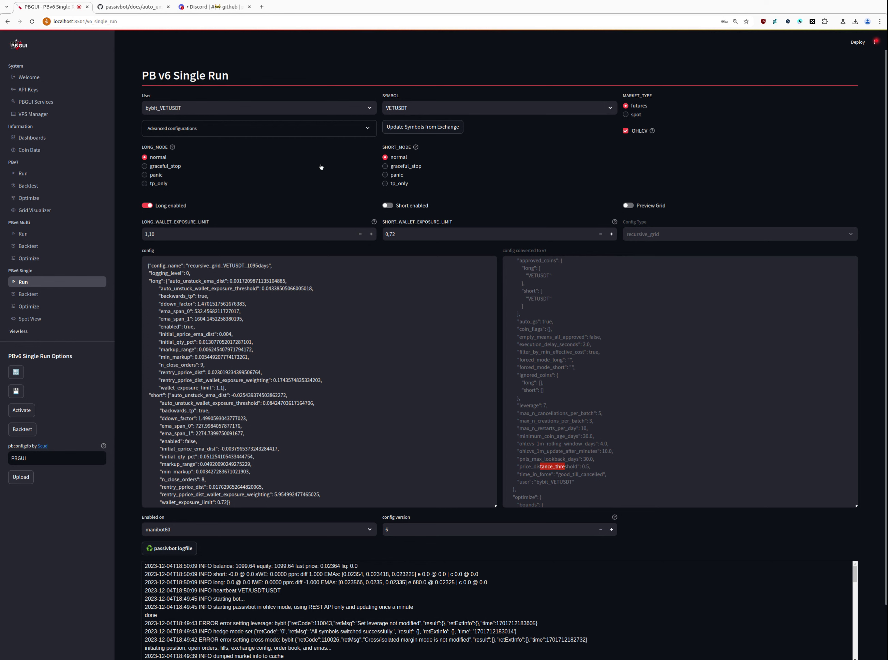
Look through the optimize bounds, limits and pbgui sections at the end of the converted v7 configuration.
scroll(591, 404, down, 4)
scroll(591, 403, down, 1)
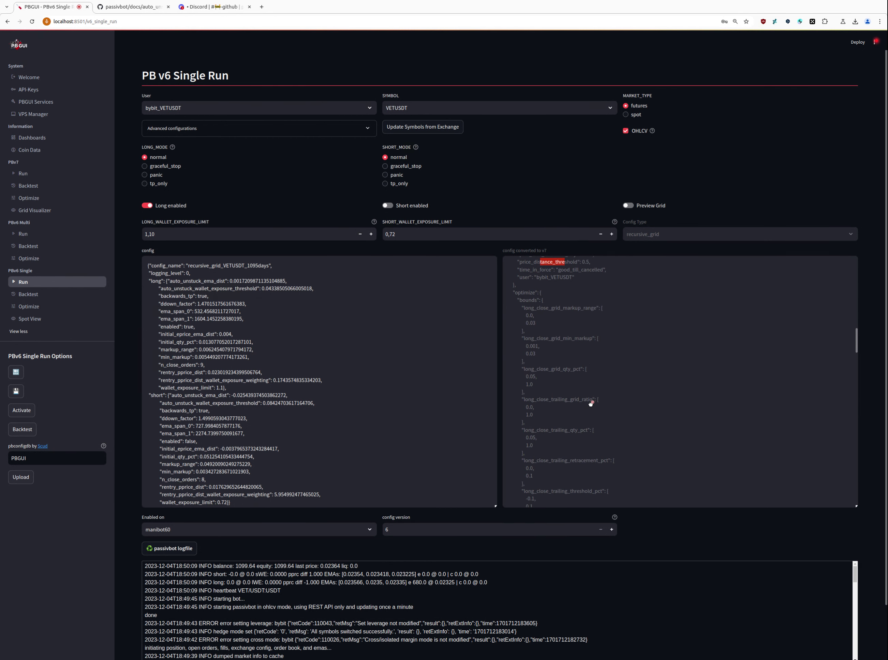
scroll(591, 404, down, 20)
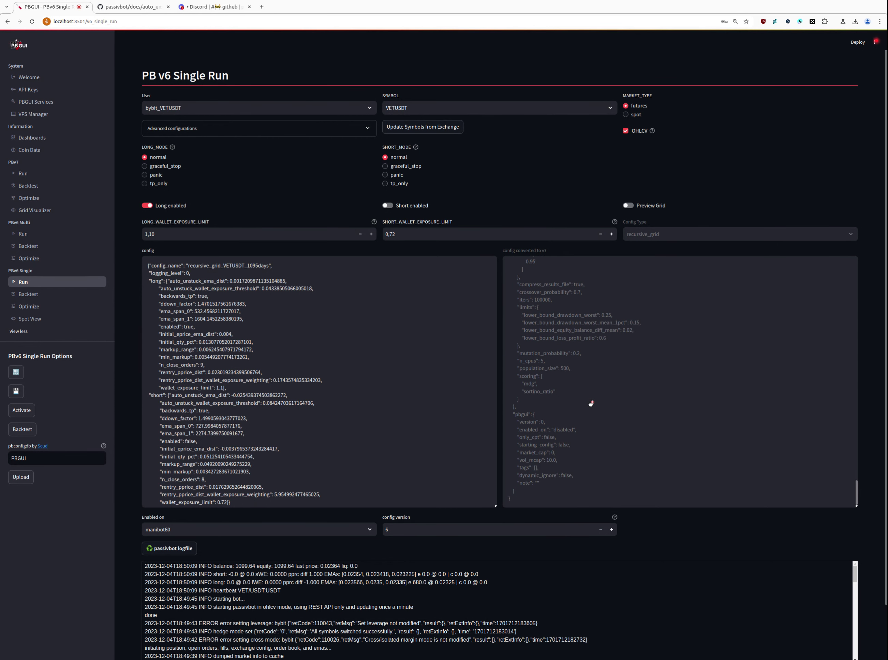
scroll(590, 402, up, 12)
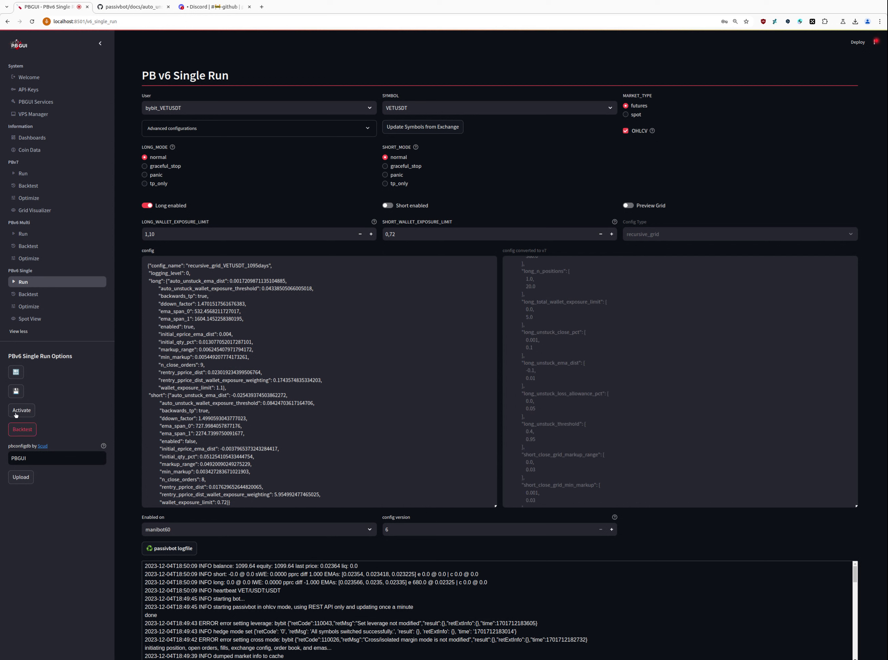
Copy the entire converted v7 configuration and create a new PBv7 backtest.
click(16, 391)
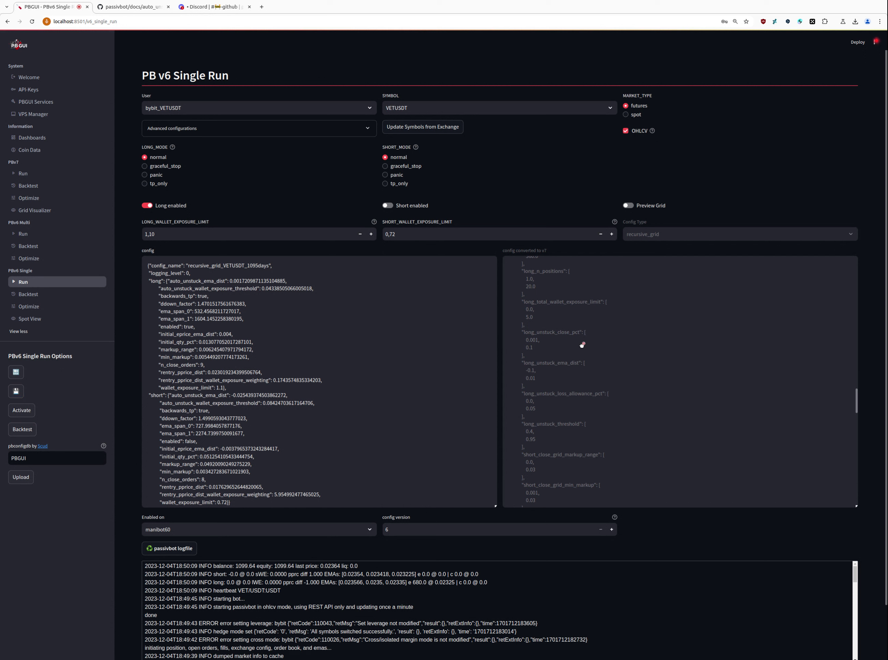
click(585, 348)
key(ctrl+a)
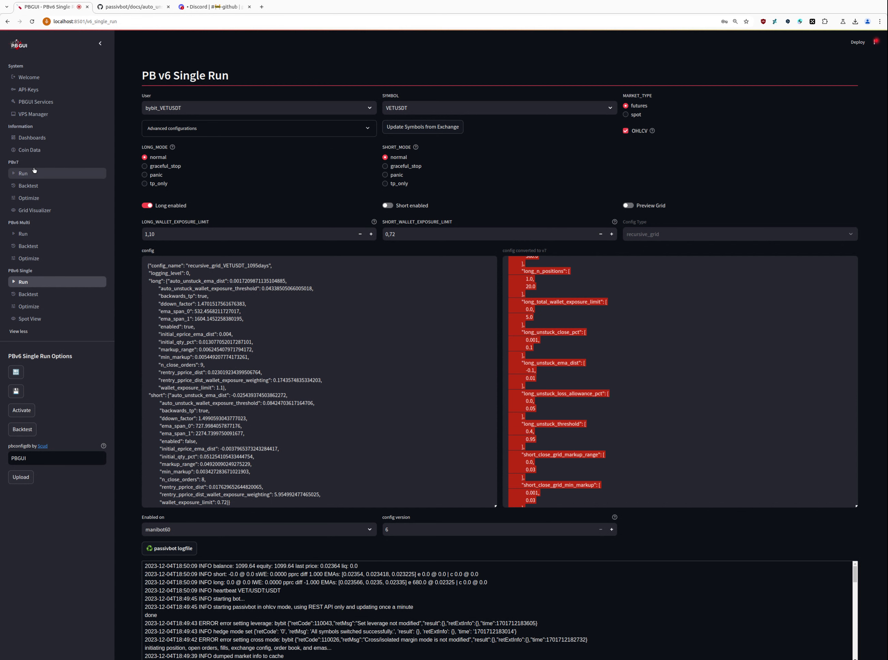
click(32, 190)
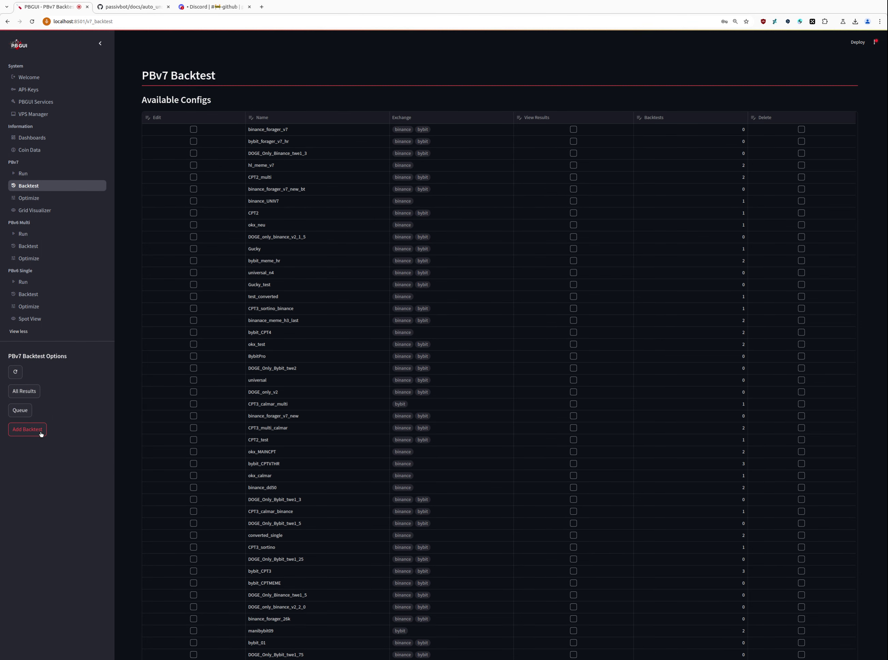
click(41, 434)
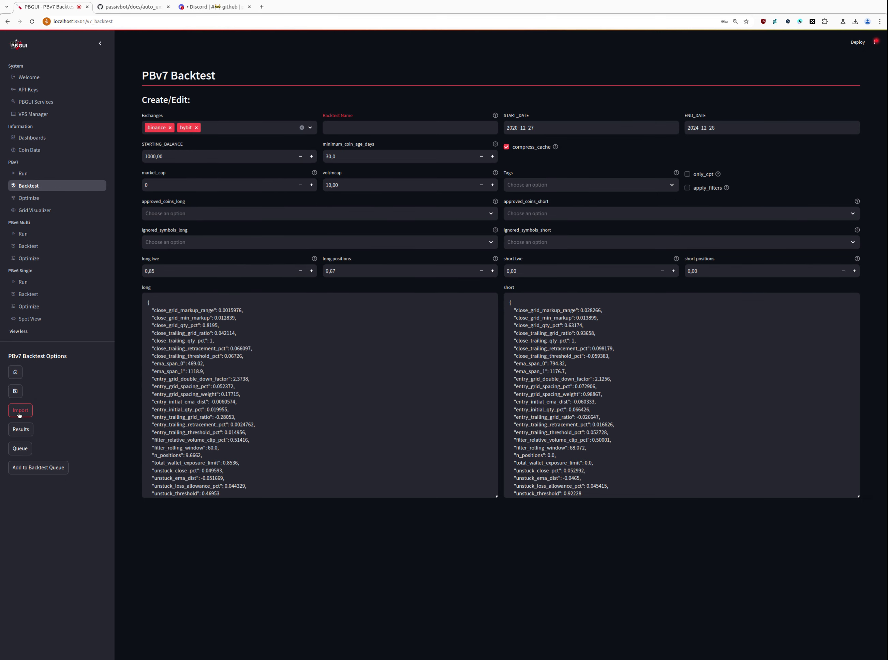
Try to import the copied v7 configuration into the new backtest in place of the default one.
click(19, 411)
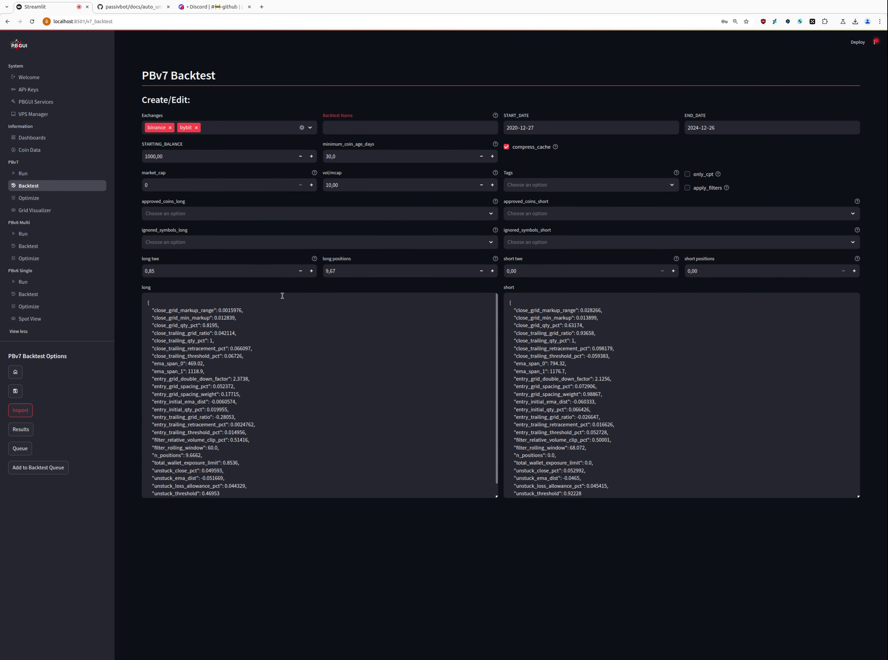
key(ctrl+a)
key(Delete)
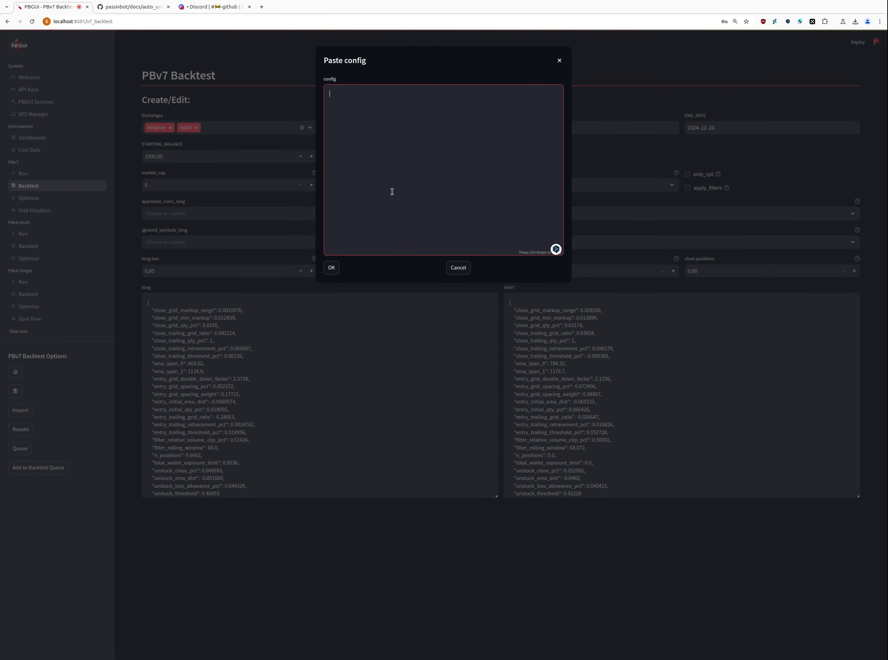
key(ctrl+v)
scroll(412, 176, up, 20)
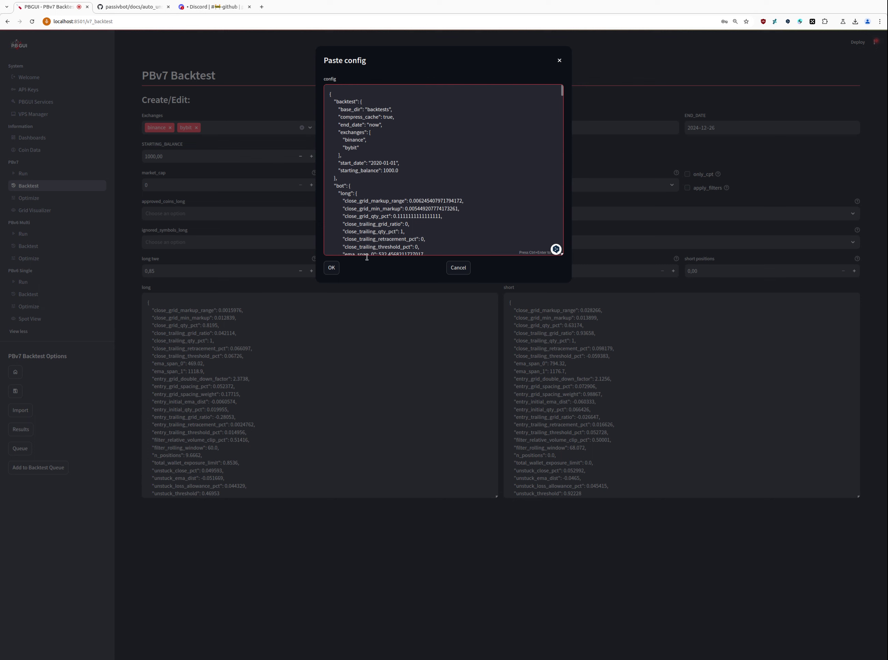
click(333, 267)
click(333, 267)
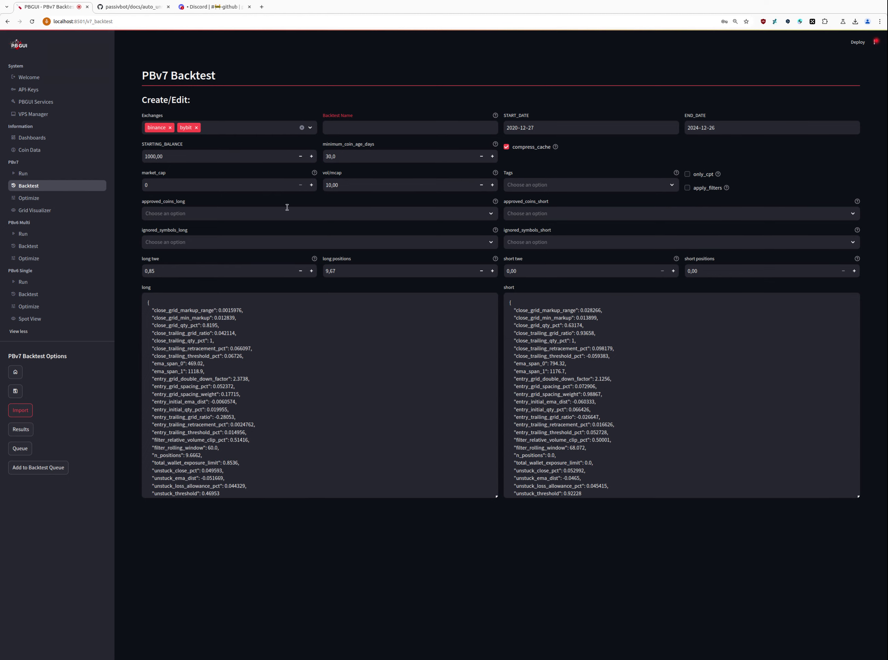
Import the copied VETUSDT v7 configuration into the backtest, replacing the entire default config and checking its approved_coins before confirming.
click(21, 413)
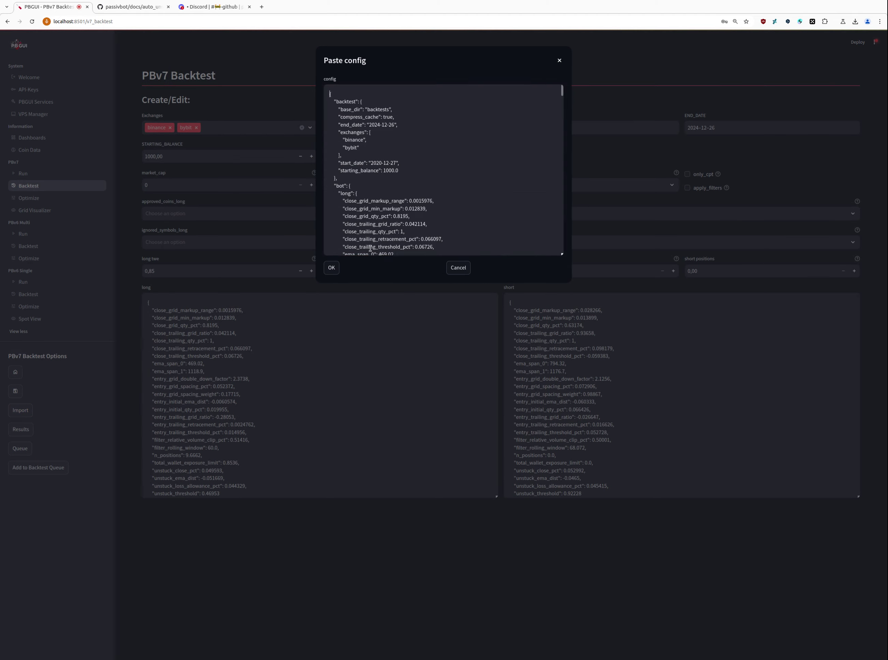
click(406, 205)
key(ctrl+a)
key(BackSpace)
key(ctrl+v)
scroll(412, 195, up, 3)
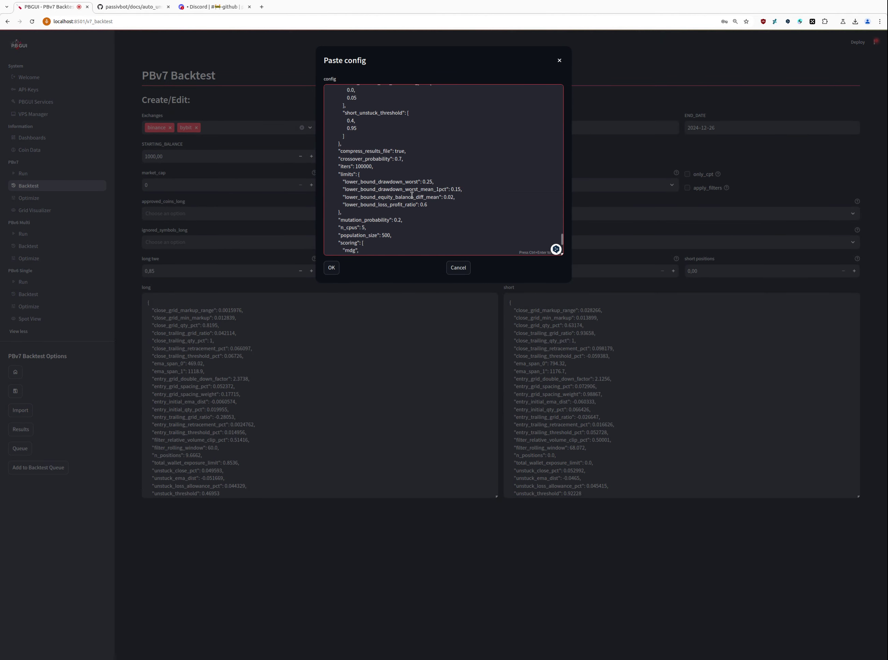
scroll(412, 195, up, 18)
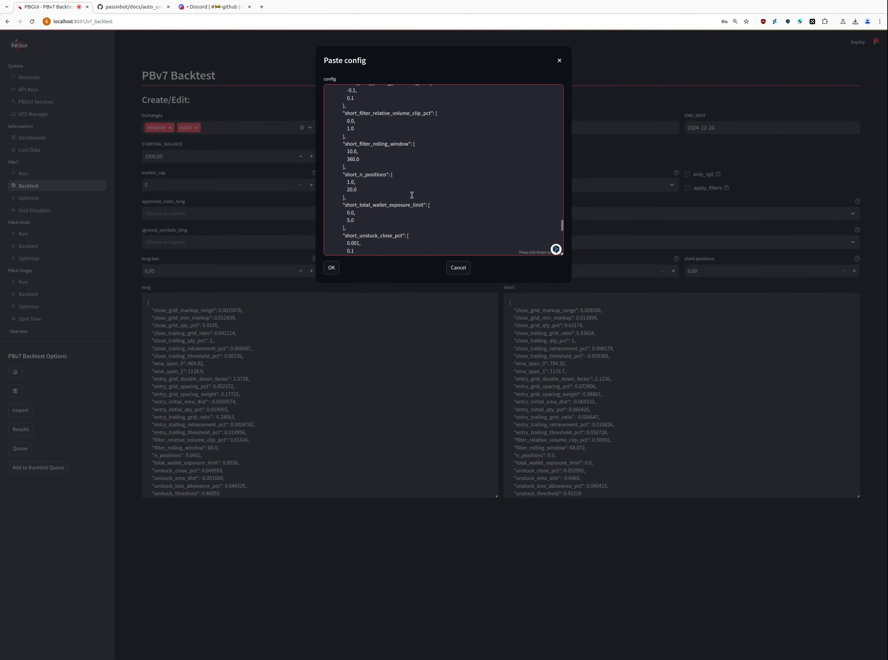
scroll(412, 195, up, 20)
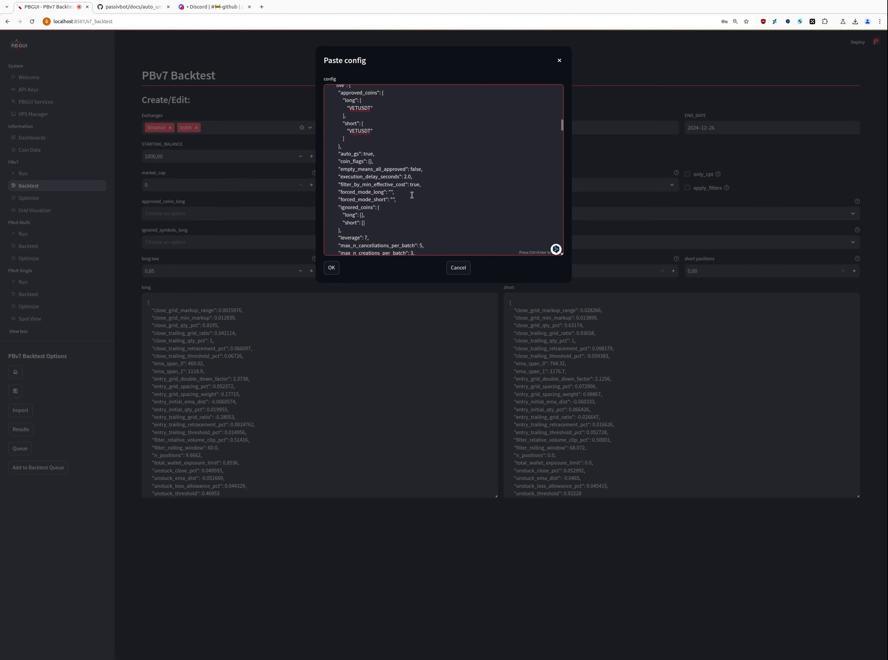
scroll(412, 195, down, 2)
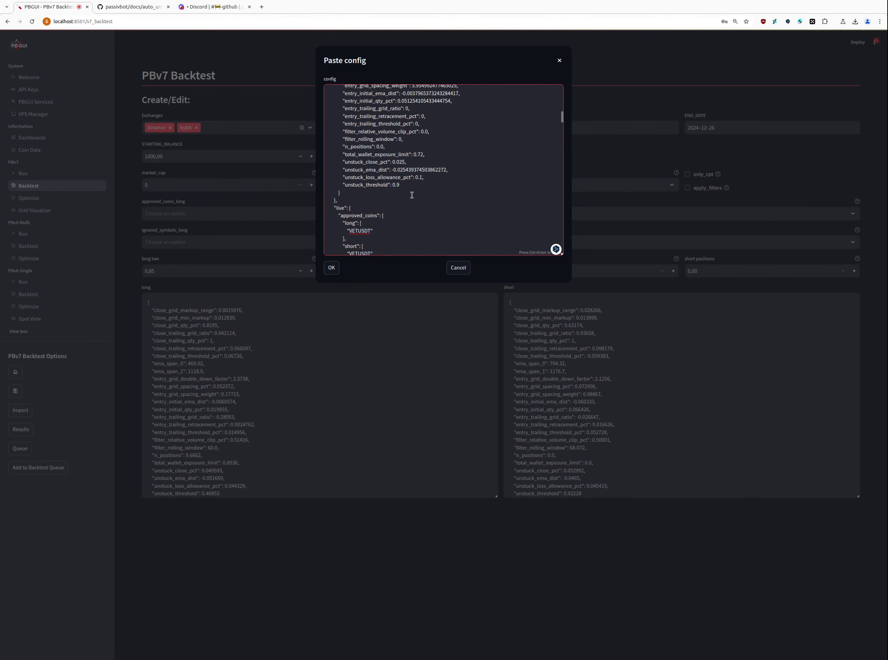
scroll(412, 195, down, 1)
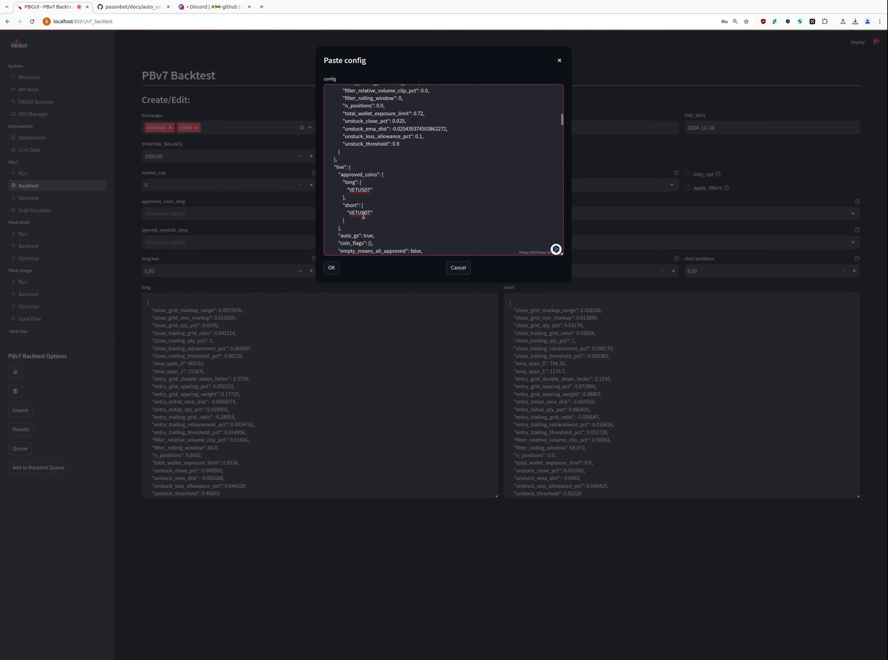
click(333, 269)
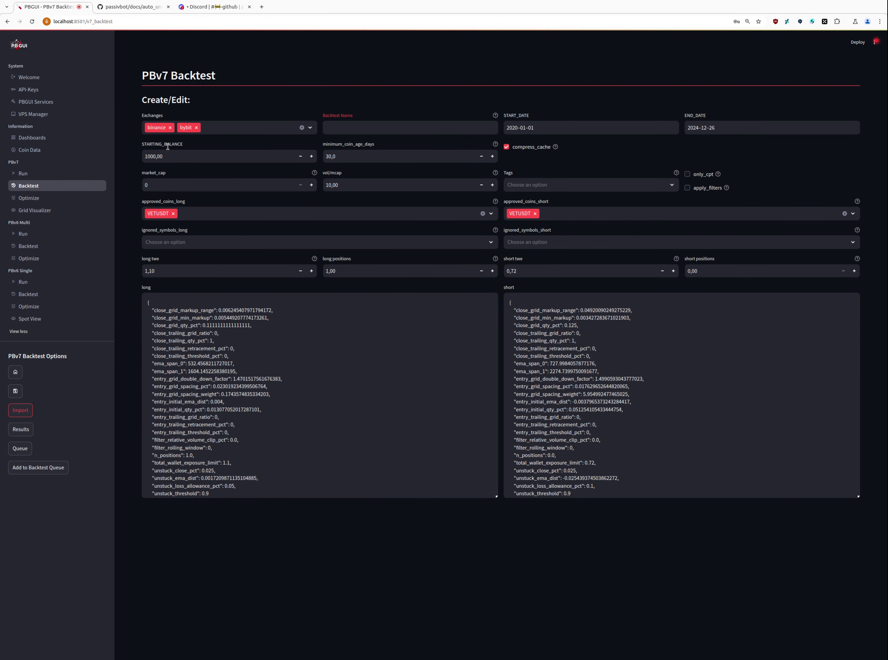
Remove bybit from the backtest's exchanges, name the backtest converted_single_vet and save it.
click(197, 129)
click(197, 128)
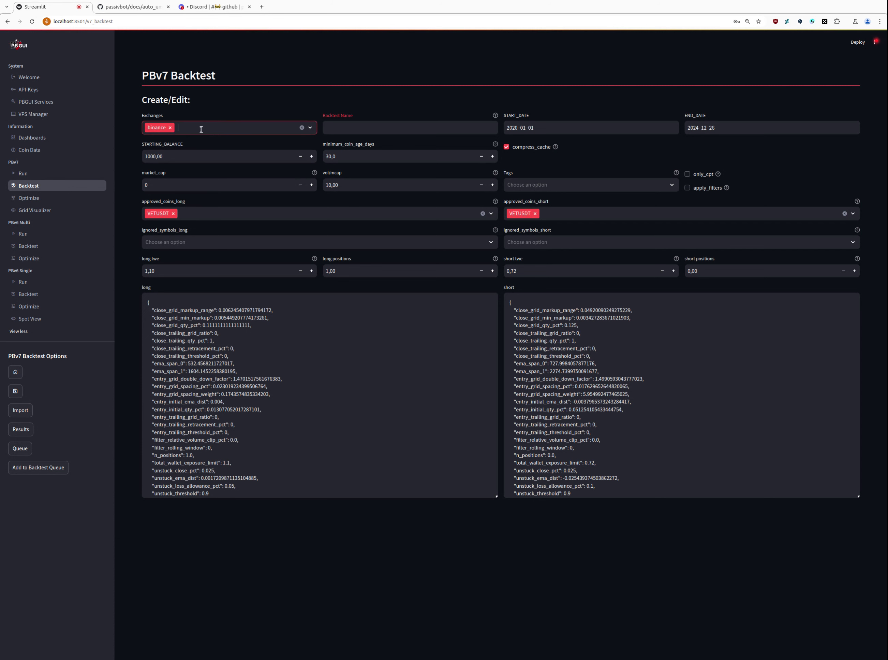
click(369, 127)
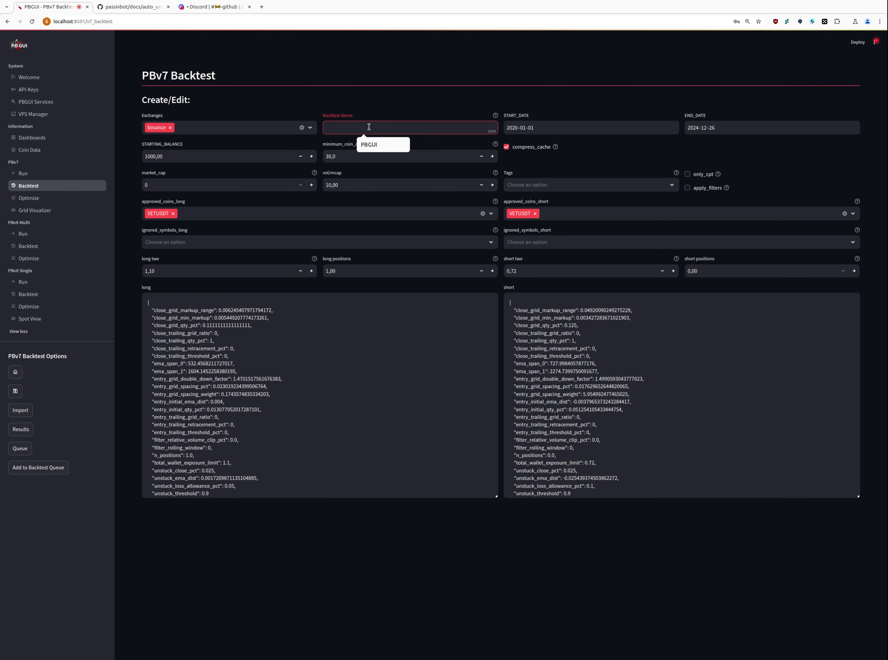
text(converted)
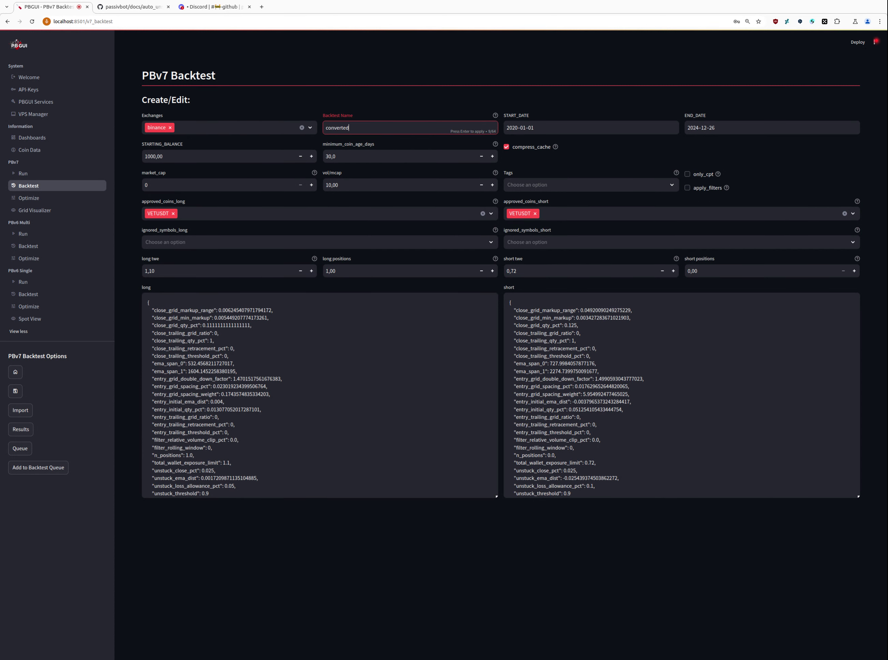
text(_single_vet)
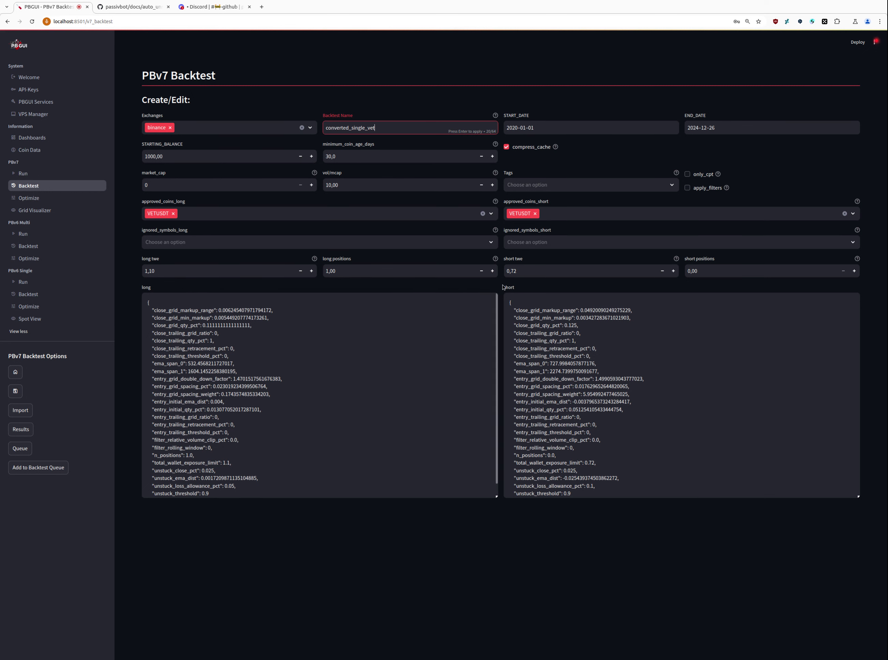
click(263, 349)
click(18, 393)
Add the converted_single_vet backtest to the backtest queue and open the queue.
click(30, 470)
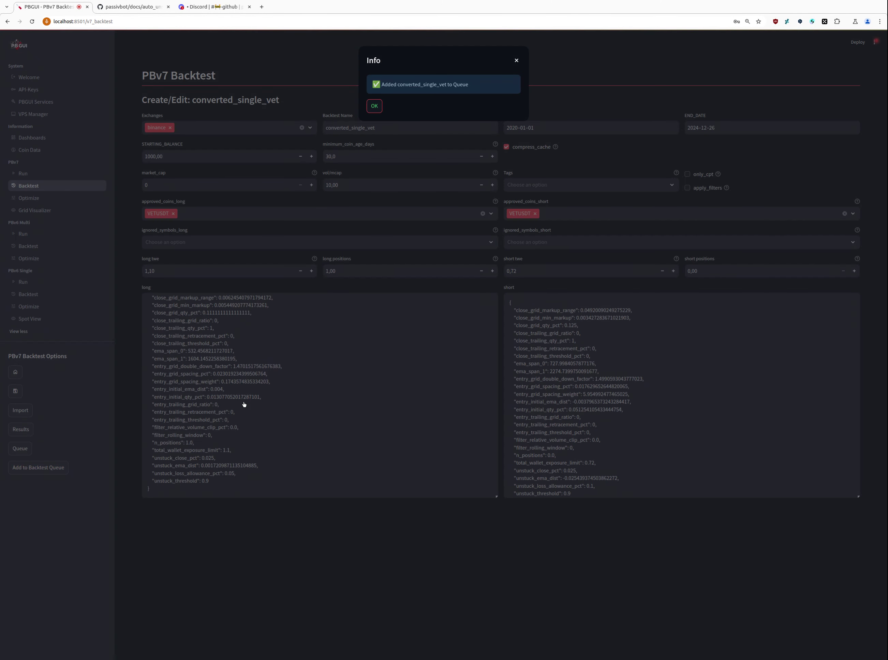
click(375, 106)
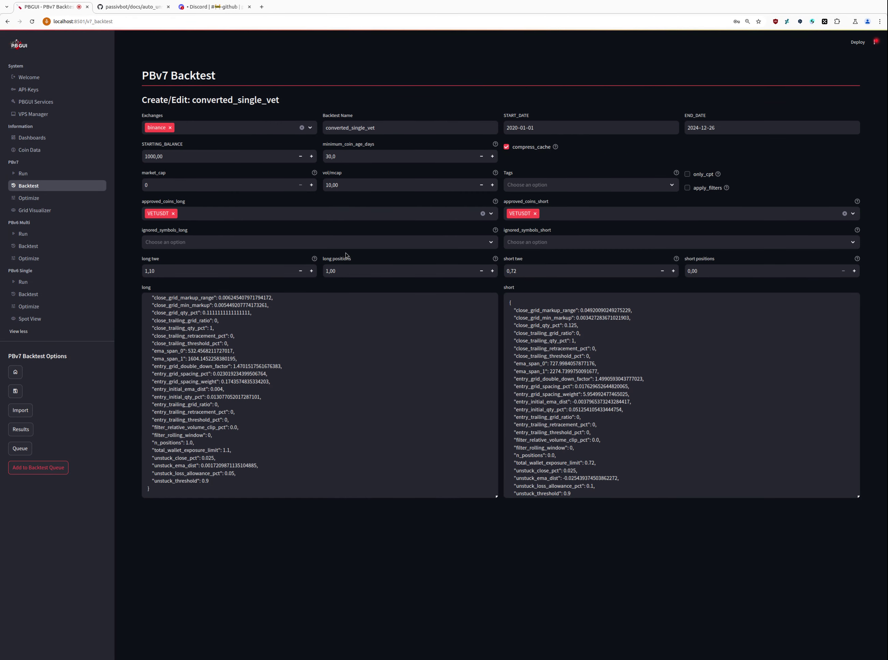
click(22, 451)
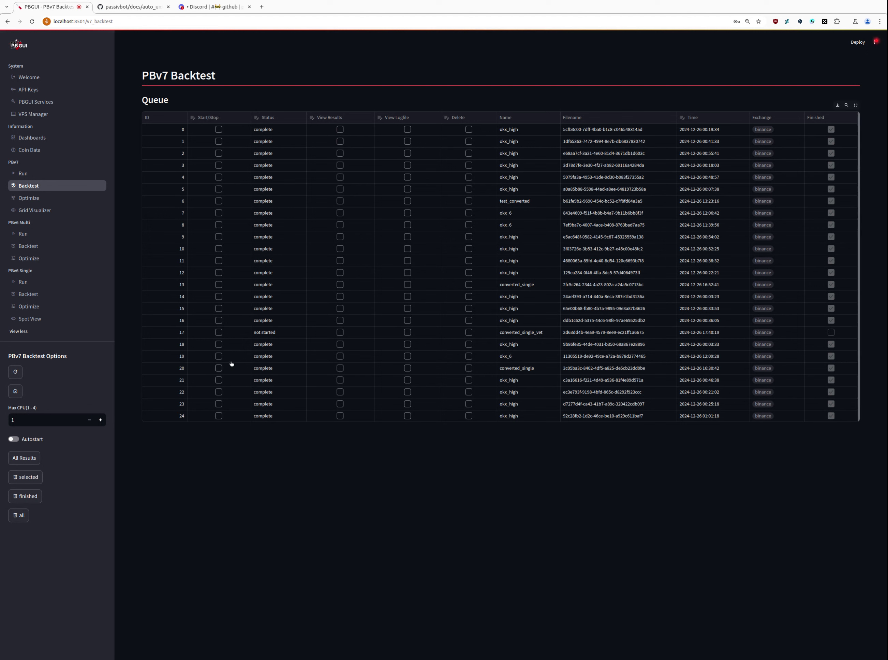
Start the queued converted_single_vet backtest, open its logfile and refresh the log to follow its progress.
click(218, 332)
click(407, 332)
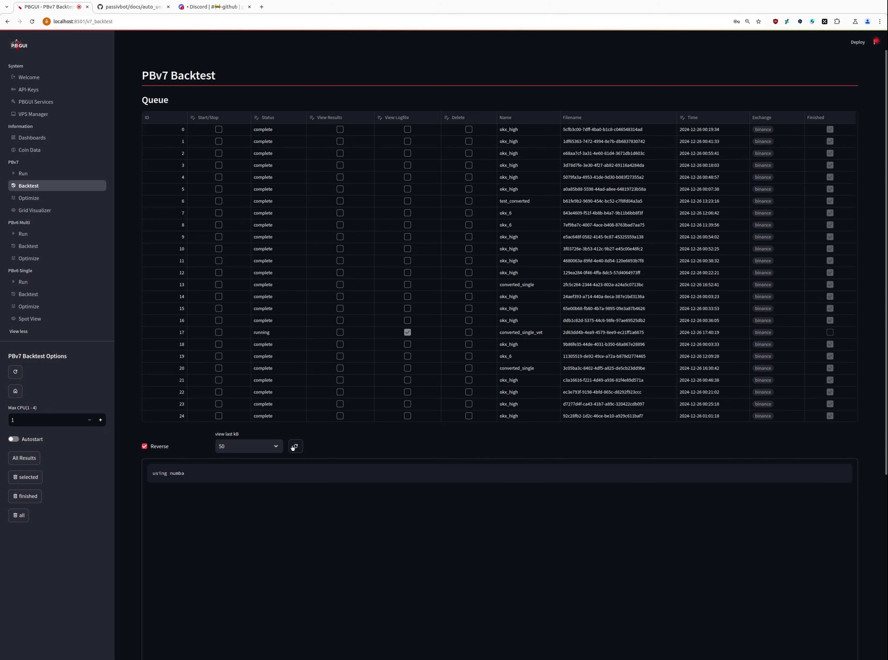
click(297, 447)
click(297, 449)
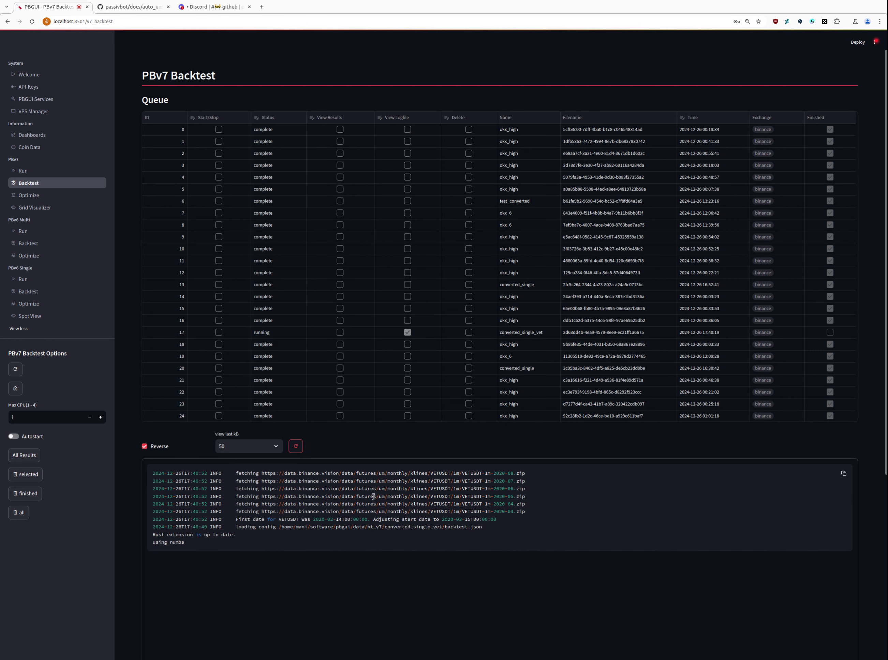
click(297, 446)
click(297, 446)
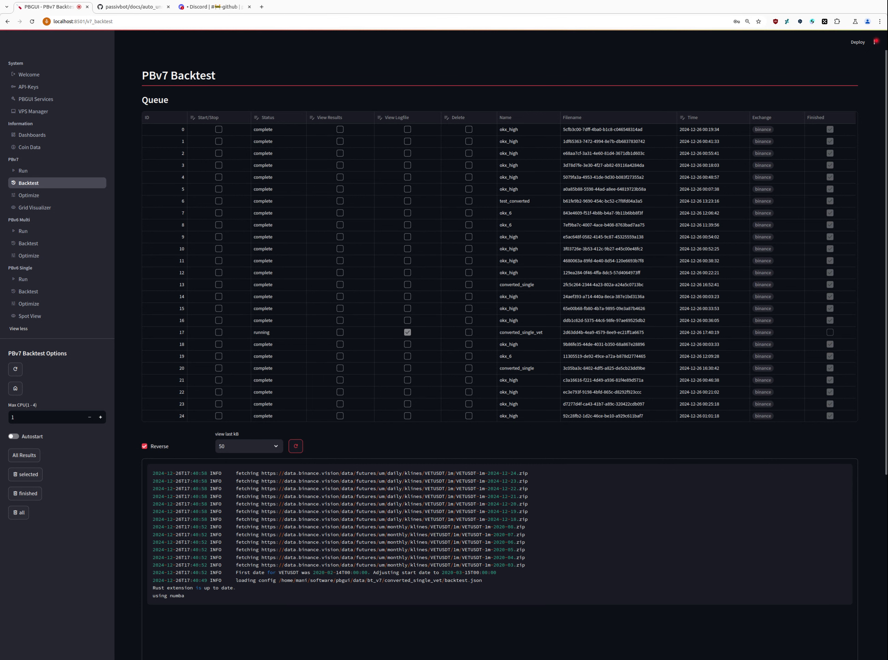
click(297, 446)
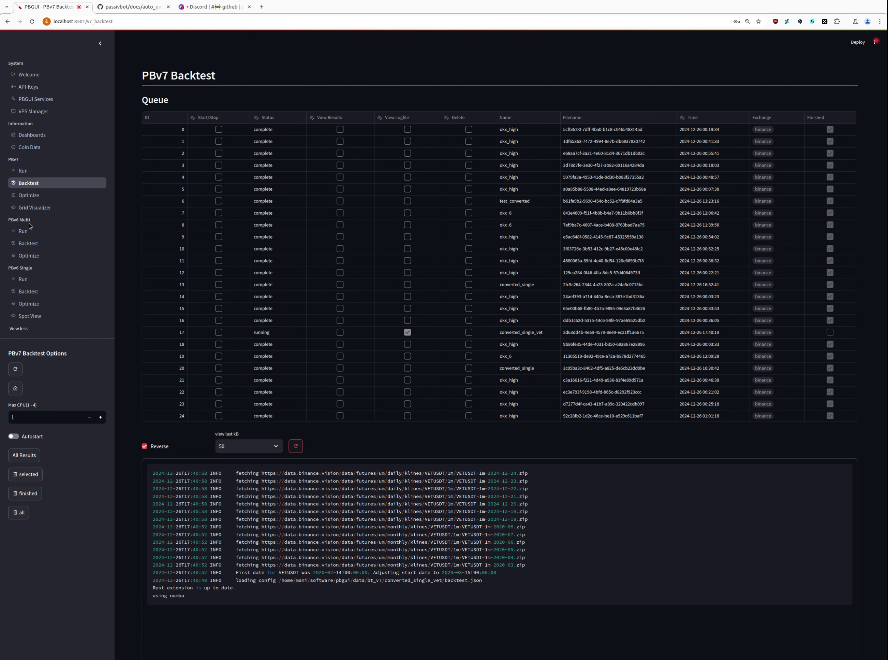
Open the bitget_CRASH v6 multi run for editing and examine its default config beside the v7 conversion.
click(29, 235)
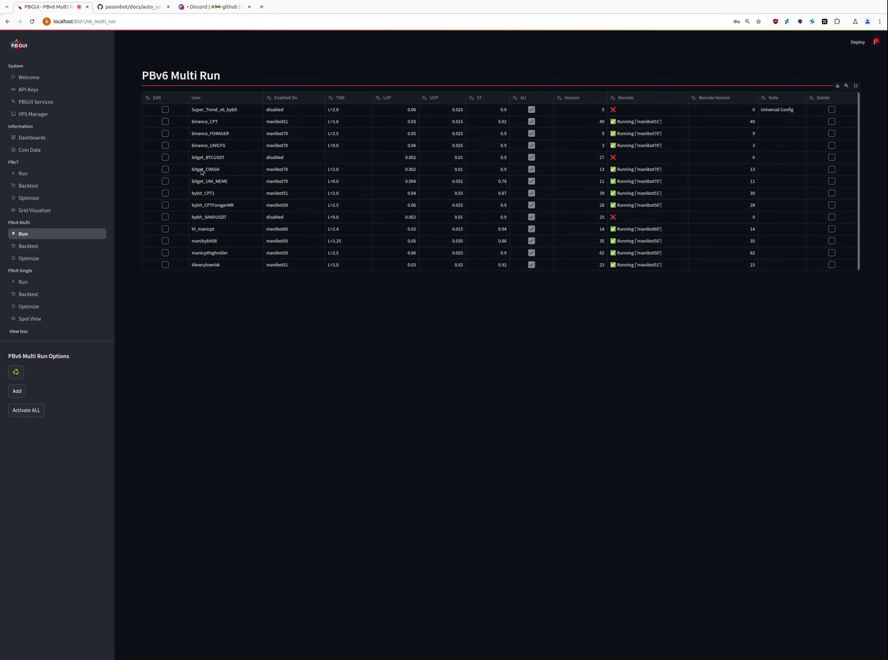
click(165, 170)
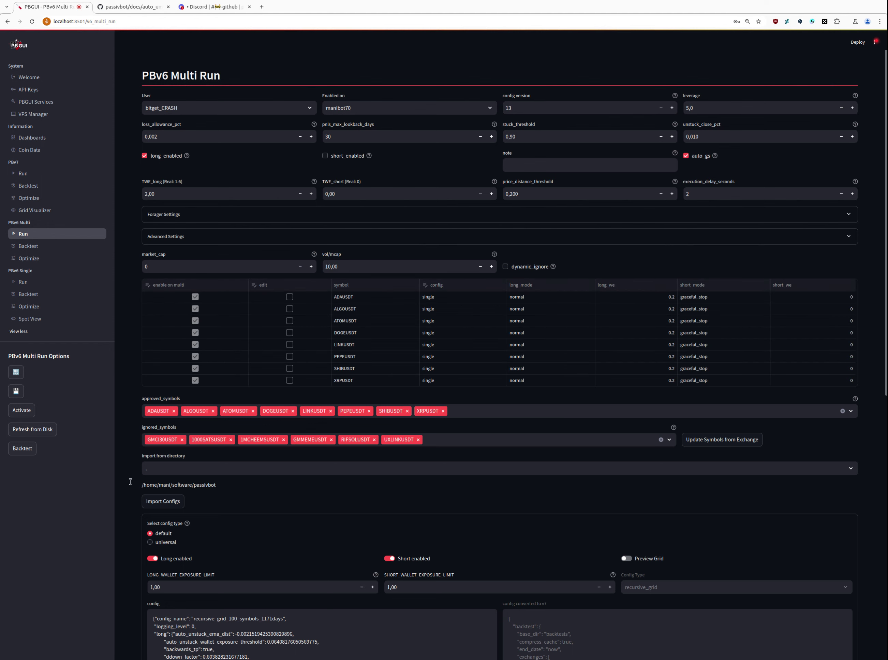
scroll(131, 481, down, 11)
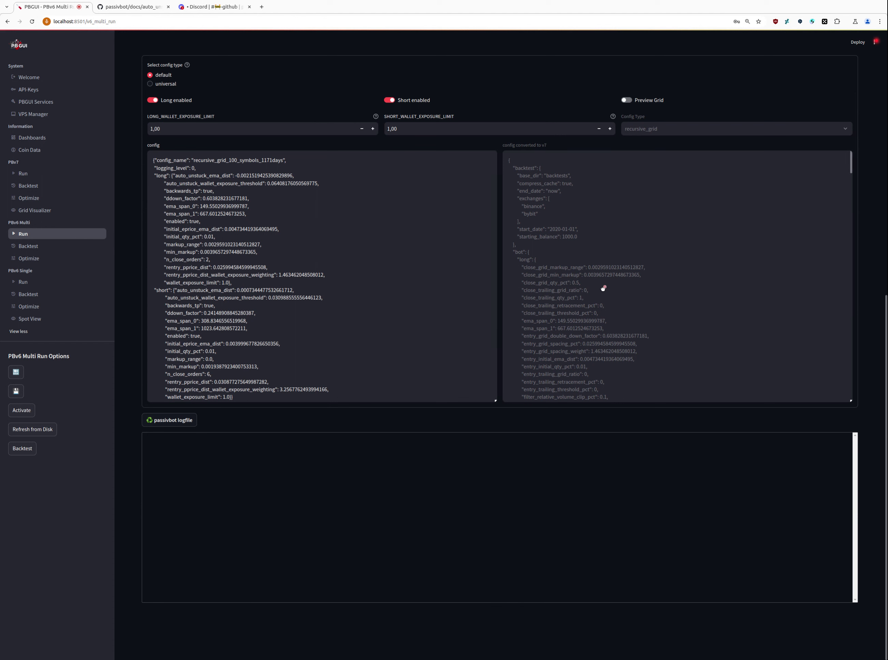
scroll(136, 245, up, 10)
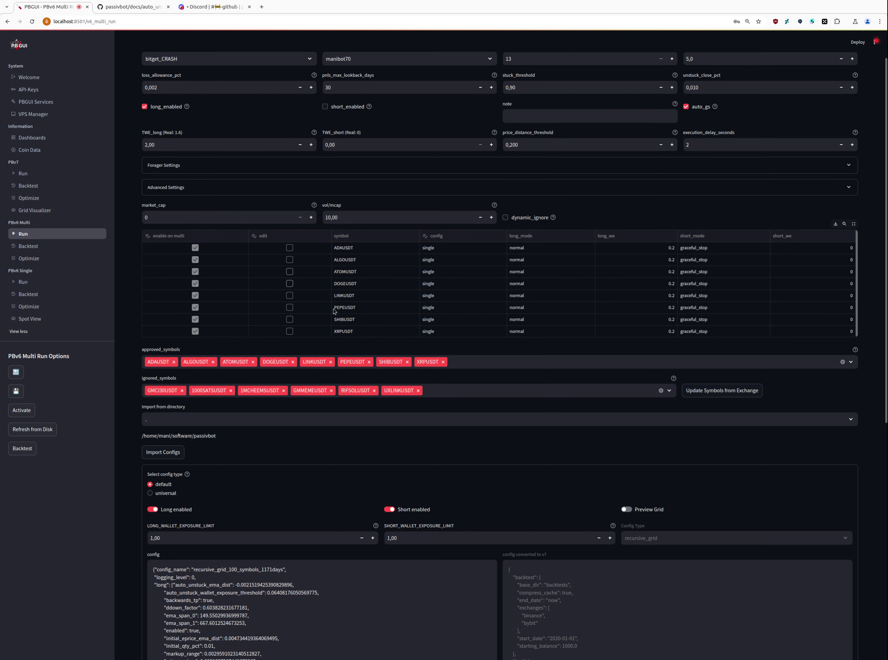
Open the ADAUSDT single configuration from the bitget_CRASH multi run and copy its entire converted v7 config.
click(290, 248)
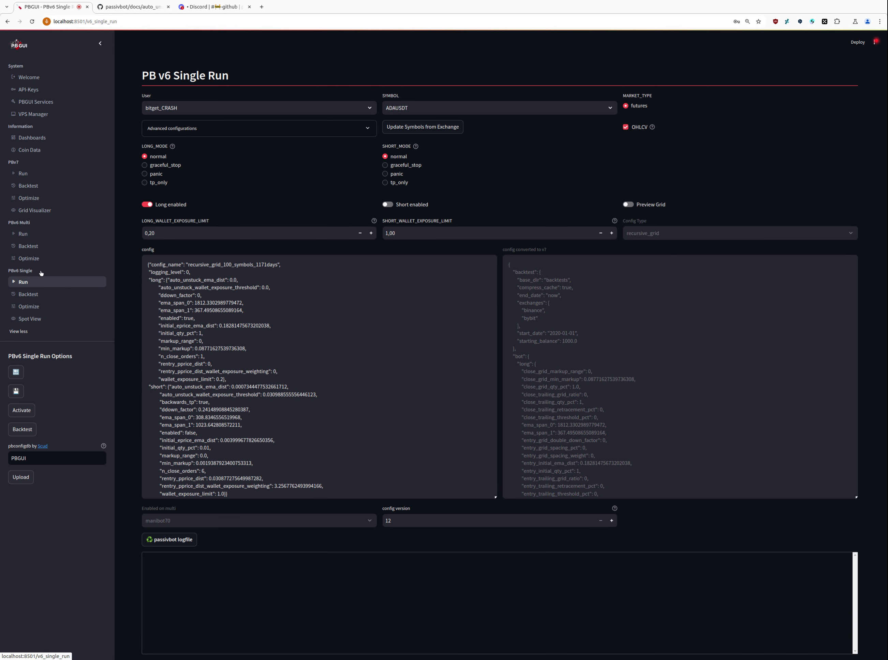
click(28, 286)
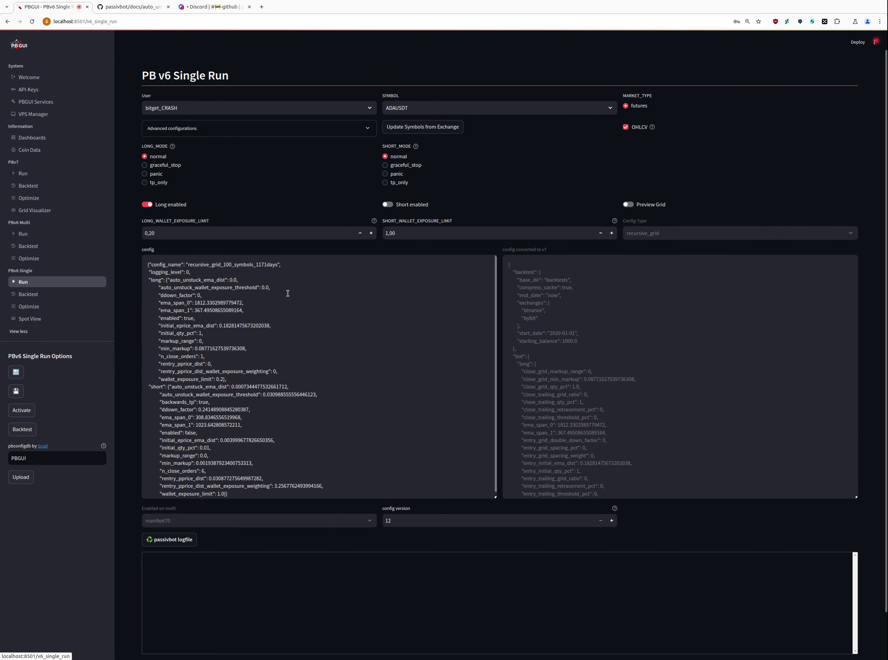
scroll(631, 395, down, 4)
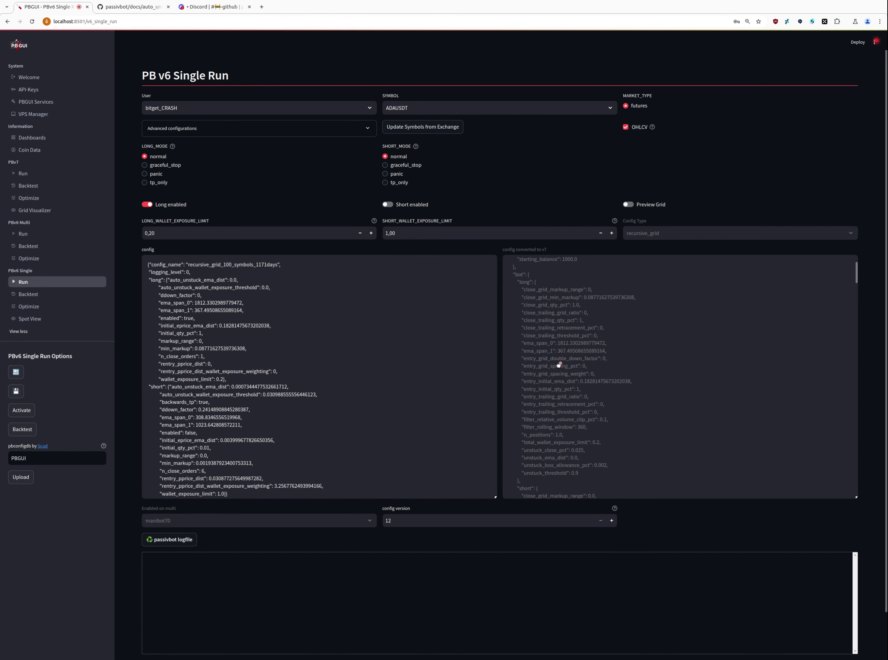
drag(560, 343, 608, 343)
click(600, 373)
key(ctrl+a)
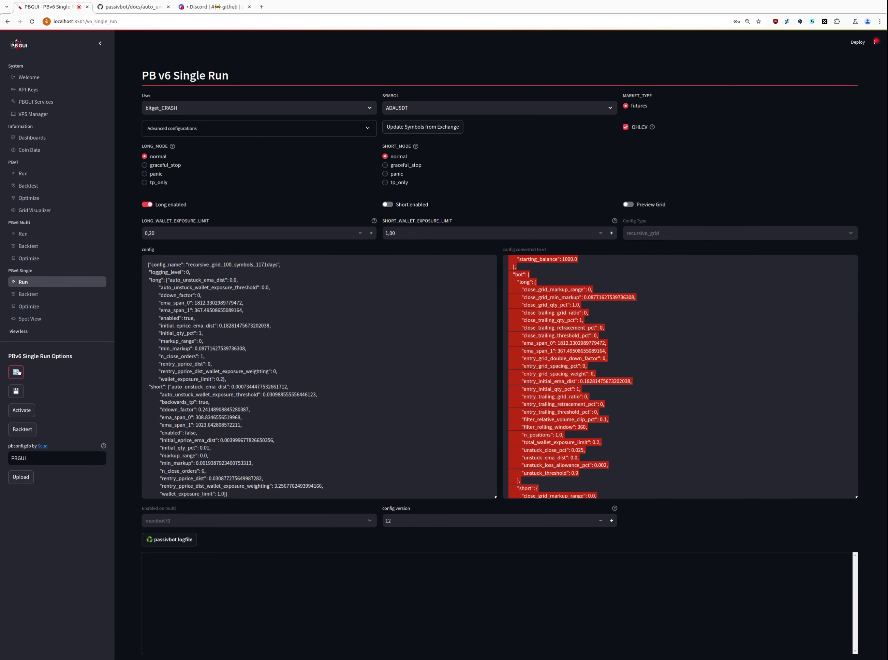
Return to the bitget_CRASH multi run and review its per-symbol configs, approved_symbols and converted config.
click(23, 236)
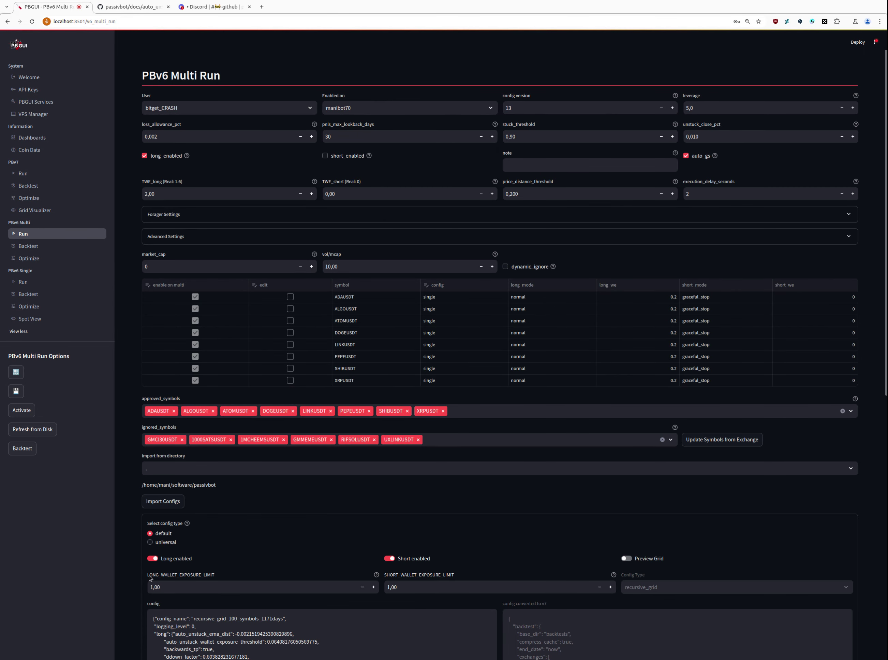
scroll(149, 577, down, 5)
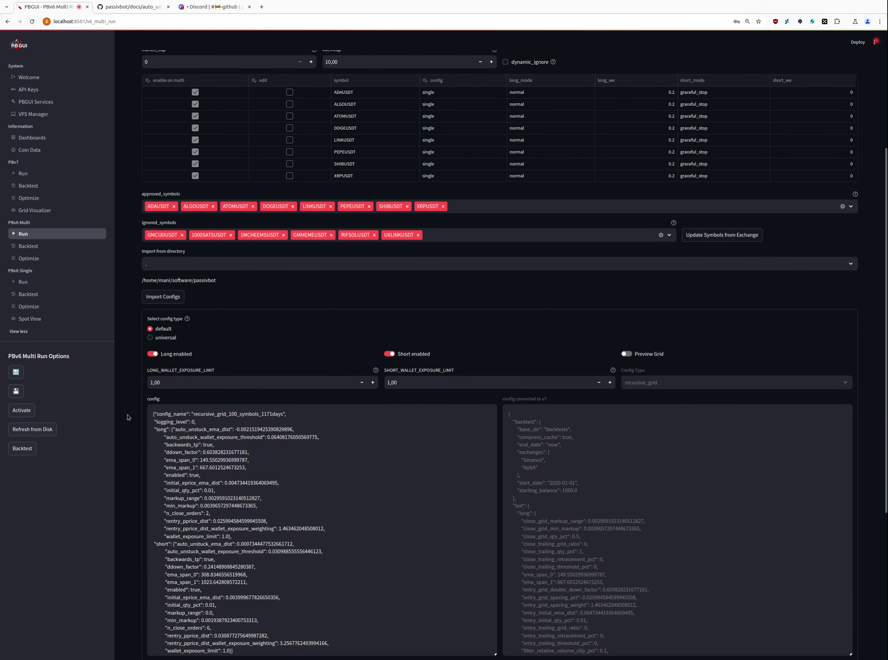
scroll(128, 417, up, 4)
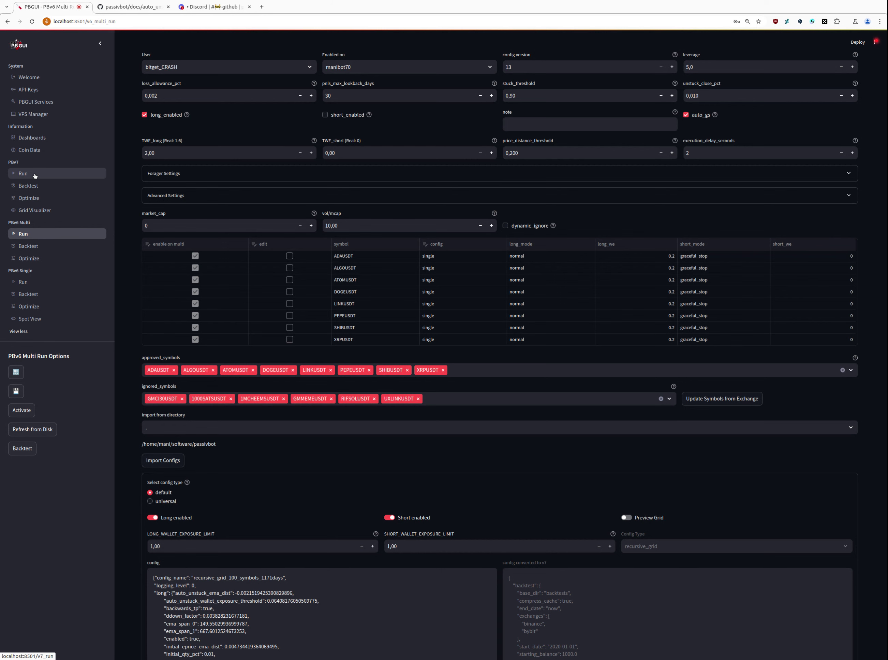
Return to the v7 backtests, leave the queue and create a new backtest.
click(28, 186)
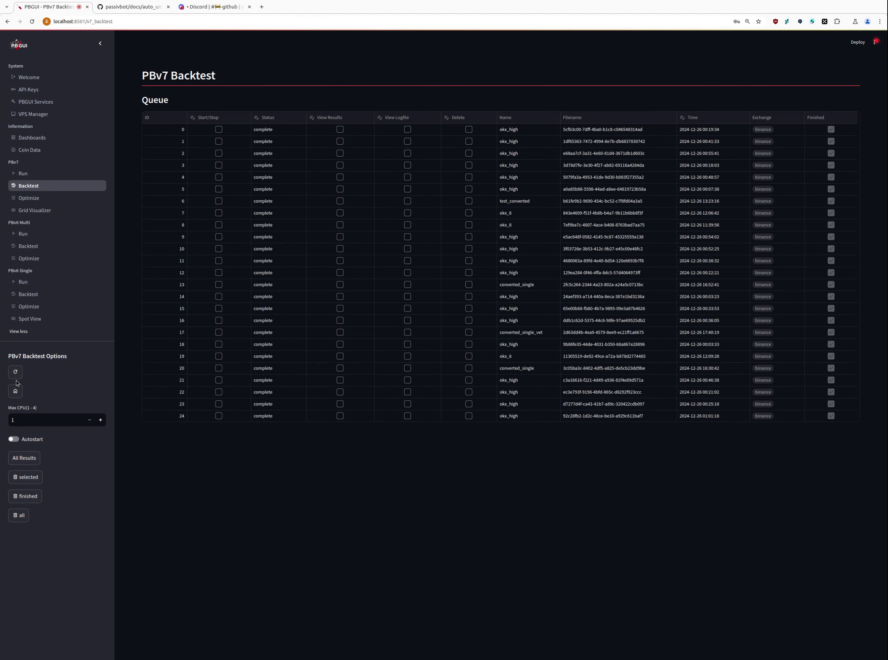
click(25, 477)
click(15, 391)
click(180, 441)
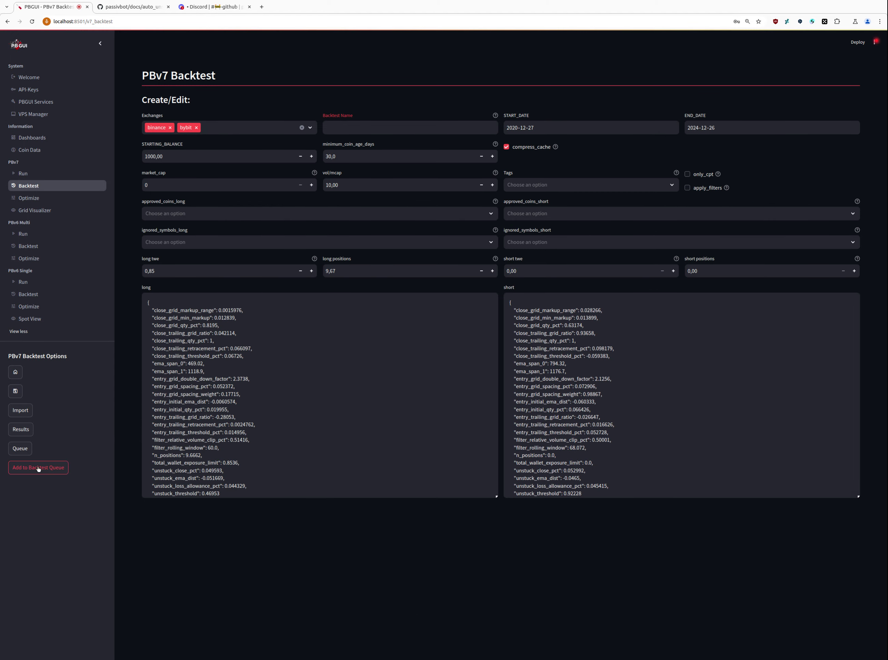
Import the copied ADAUSDT v7 configuration into the new backtest, replacing the default config and checking its approved_coins before confirming.
click(20, 409)
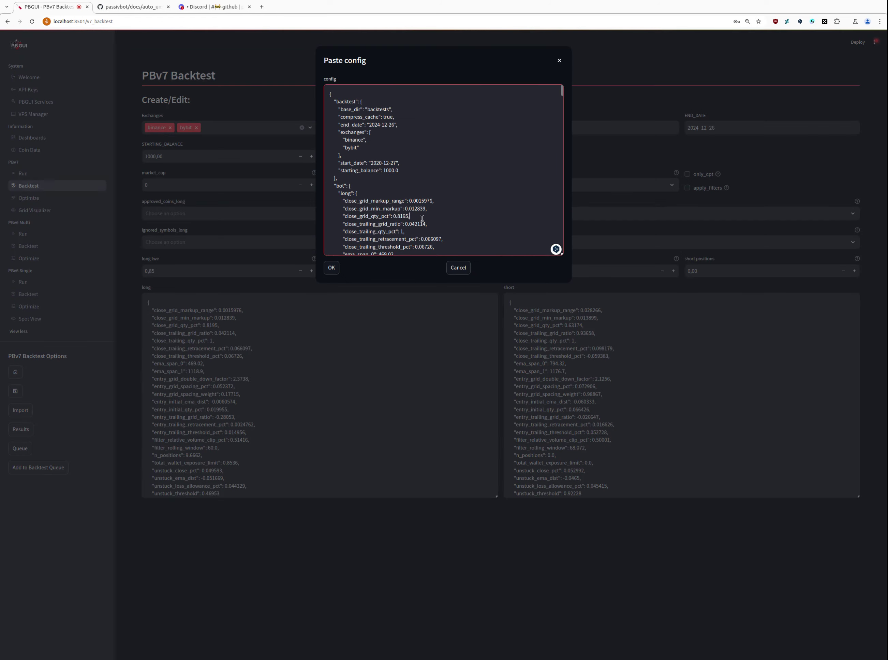
click(420, 218)
key(ctrl+a)
key(BackSpace)
key(ctrl+v)
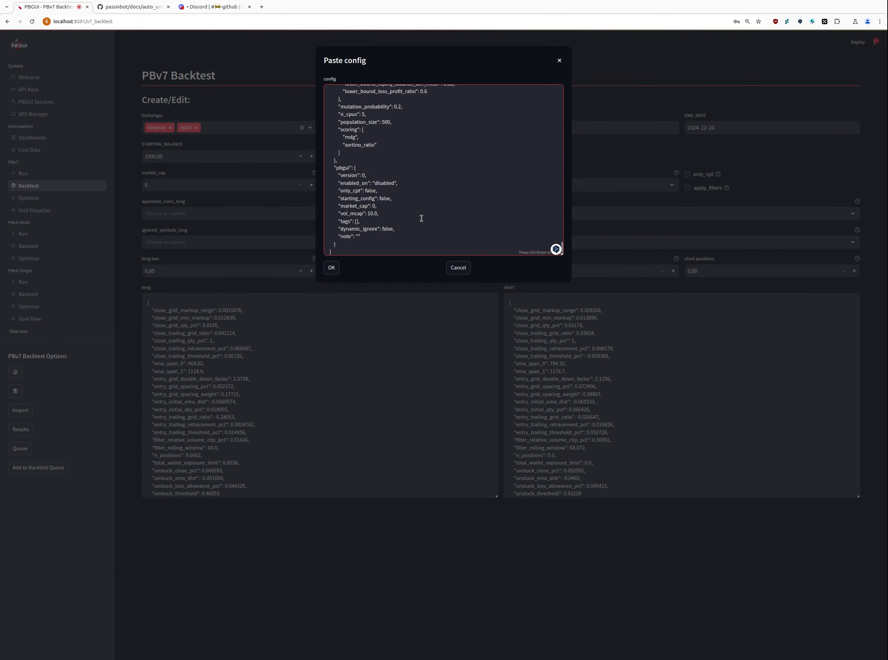
scroll(409, 192, up, 20)
scroll(409, 192, up, 10)
scroll(409, 192, down, 12)
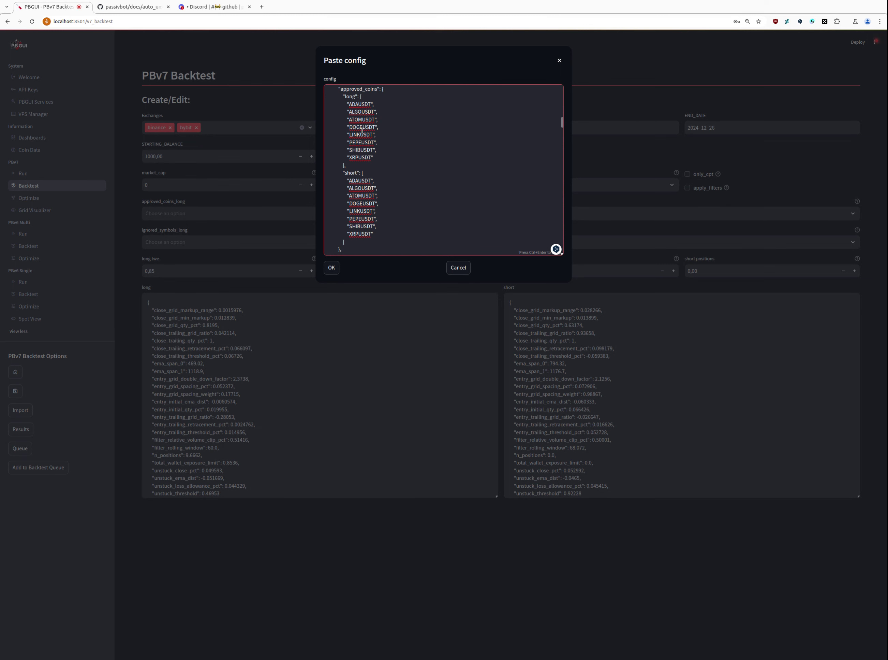
scroll(434, 211, up, 12)
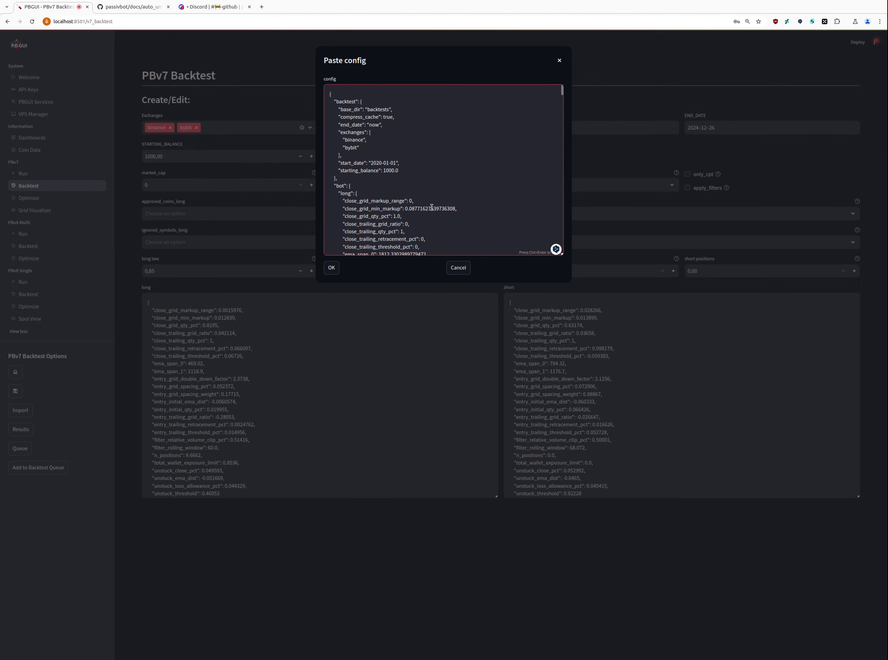
scroll(432, 207, down, 2)
drag(388, 172, 382, 173)
click(332, 267)
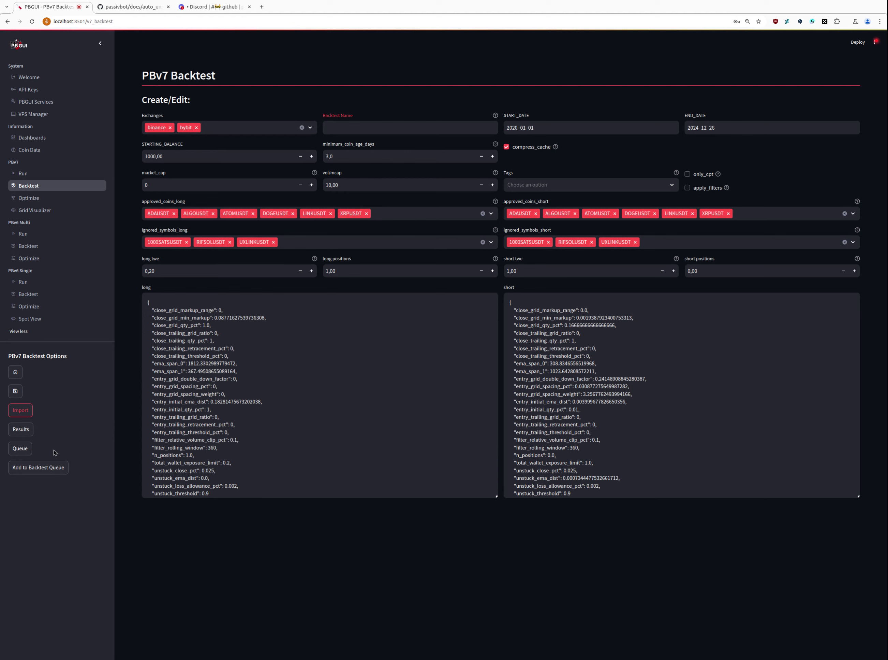
Compare the multi run's approved symbols with the imported backtest's approved_coins_long to find missing coins.
click(34, 236)
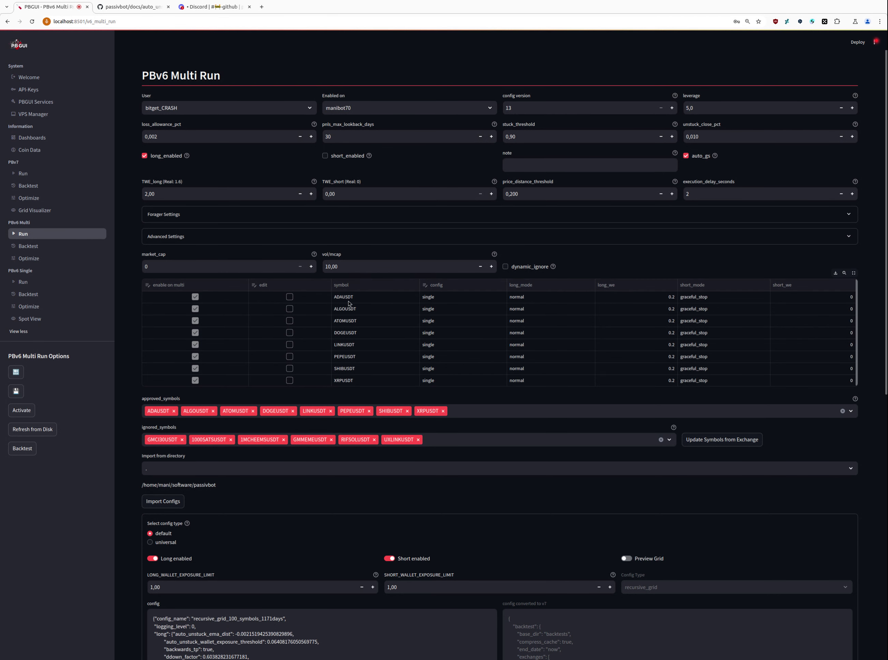
click(36, 186)
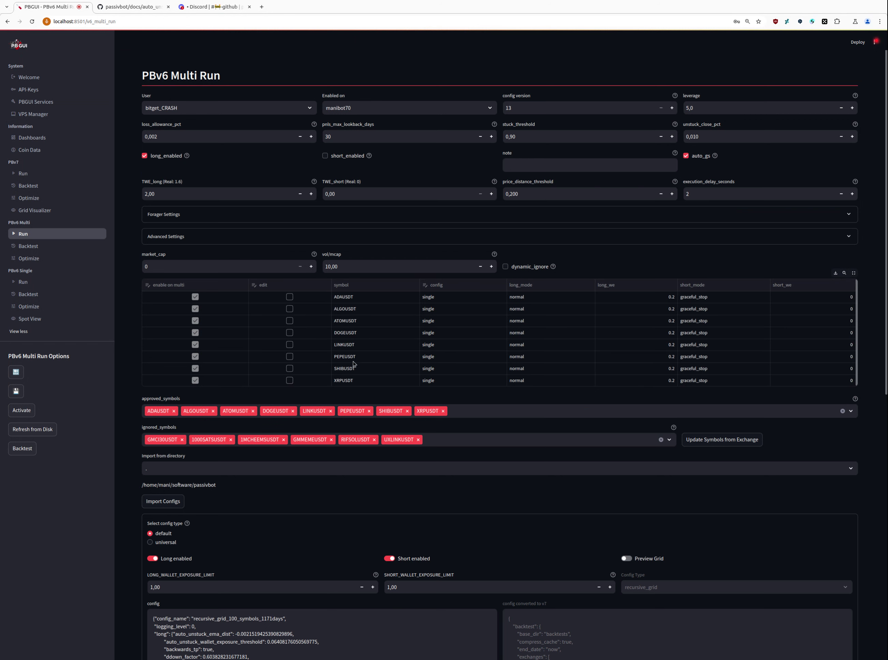
click(29, 186)
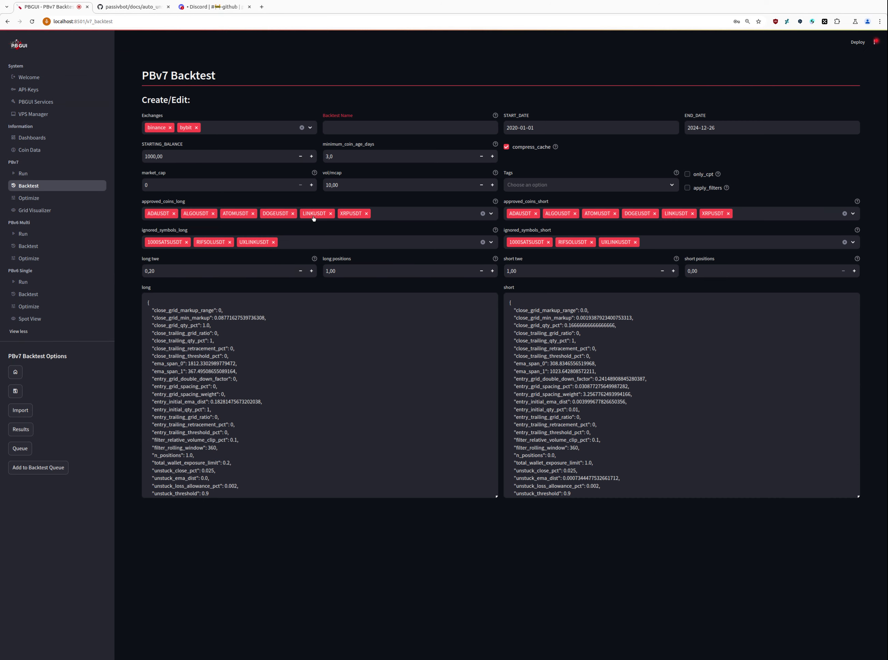
Add 1000PEPEUSDT to the backtest's approved_coins_long.
click(433, 215)
text(pepe)
click(199, 232)
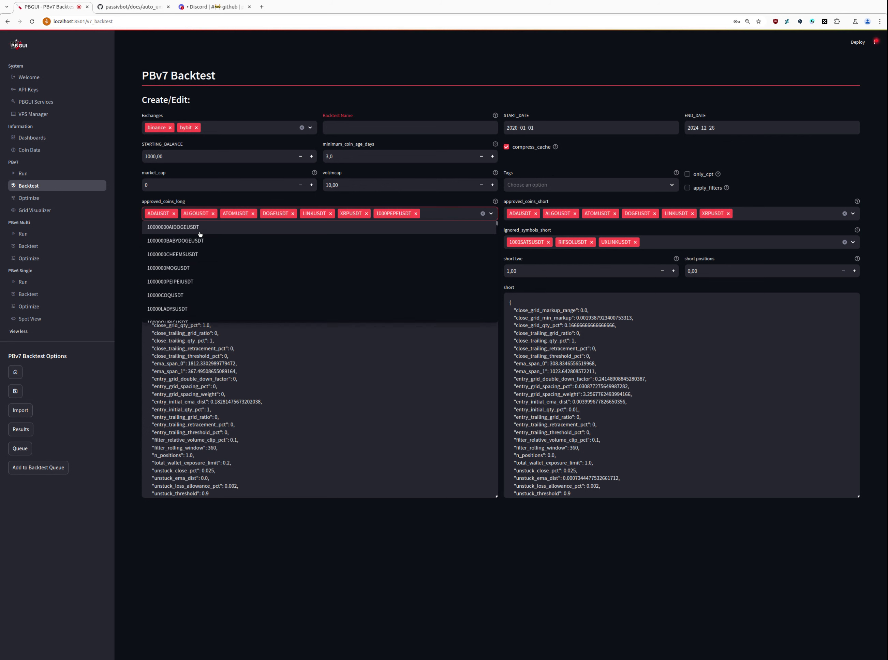
click(111, 236)
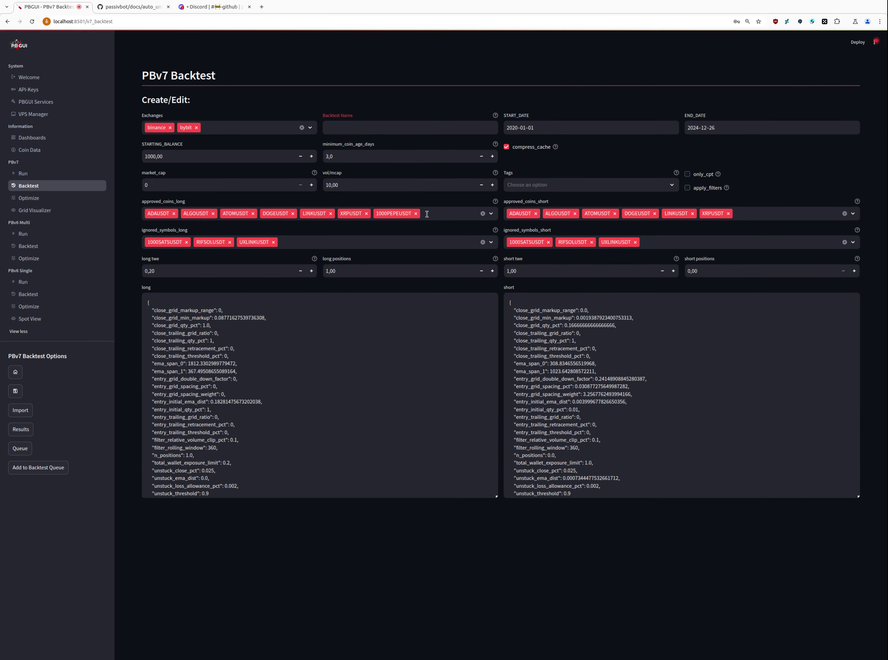
Look up coins beginning with 1000 for approved_coins_long, and remove bybit from the backtest's exchanges.
click(426, 215)
text(1000)
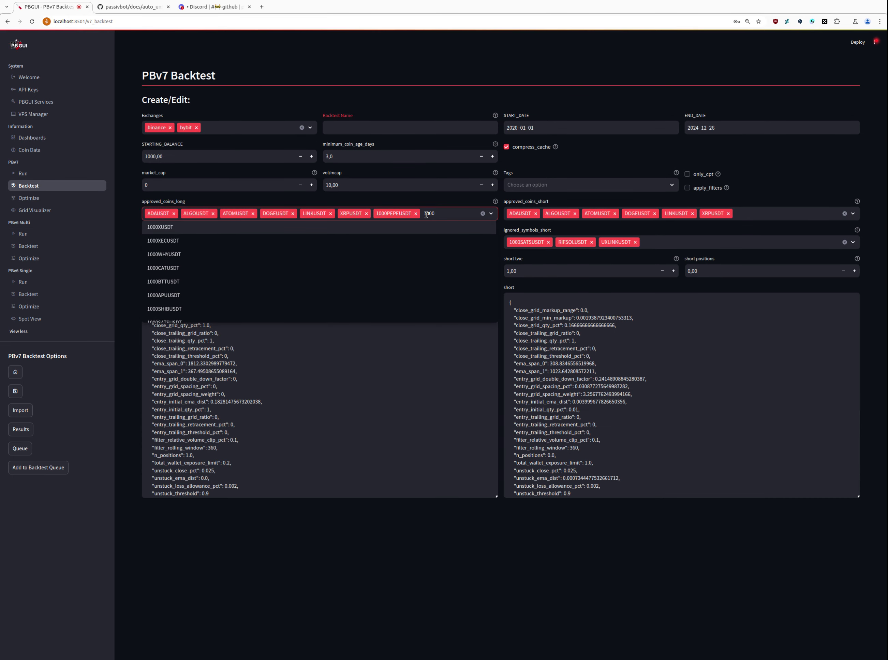
click(190, 127)
click(196, 127)
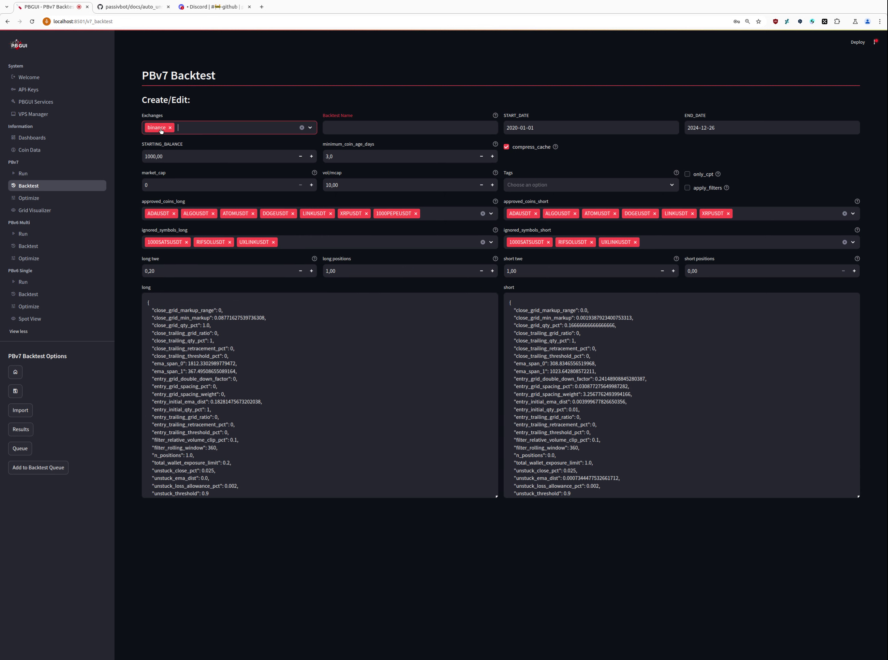
Try to add SHIB1000USDT to the backtest's approved_coins_long.
click(438, 214)
text(shib)
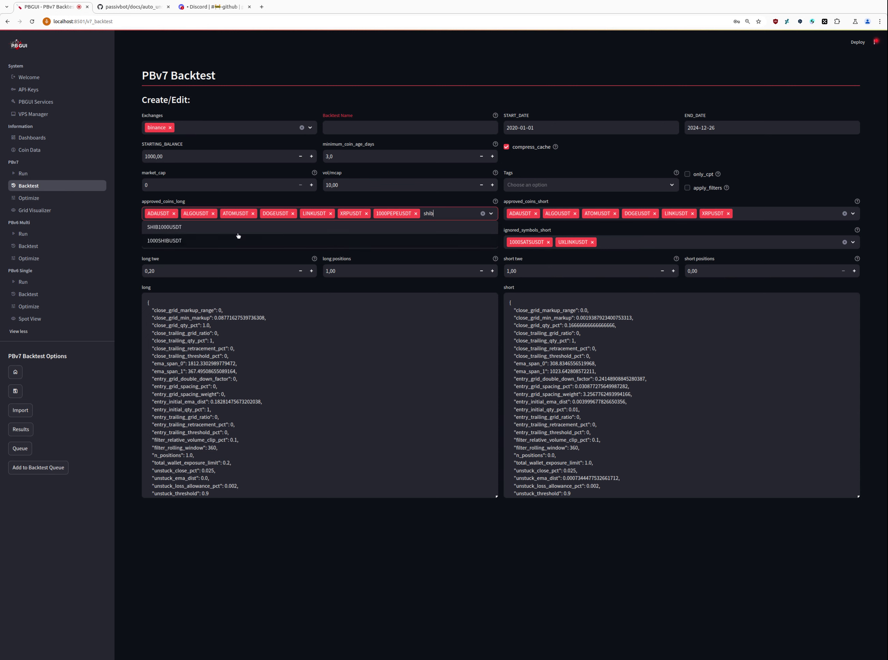
click(184, 228)
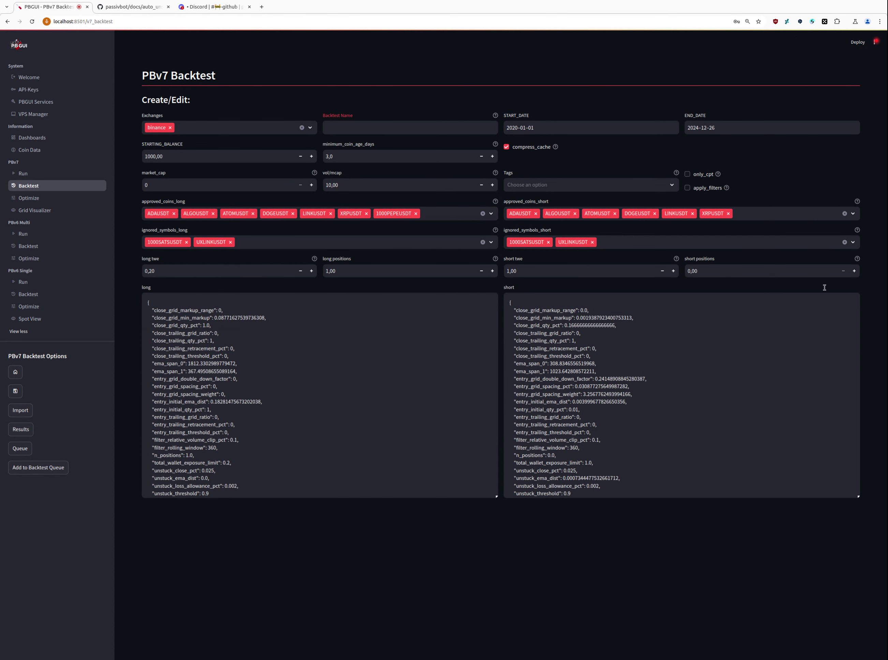
Add 1000SHIBUSDT to approved_coins_long, and compare the backtest's long twe with the bitget_CRASH multi run's TWE_long.
click(456, 211)
text(shib)
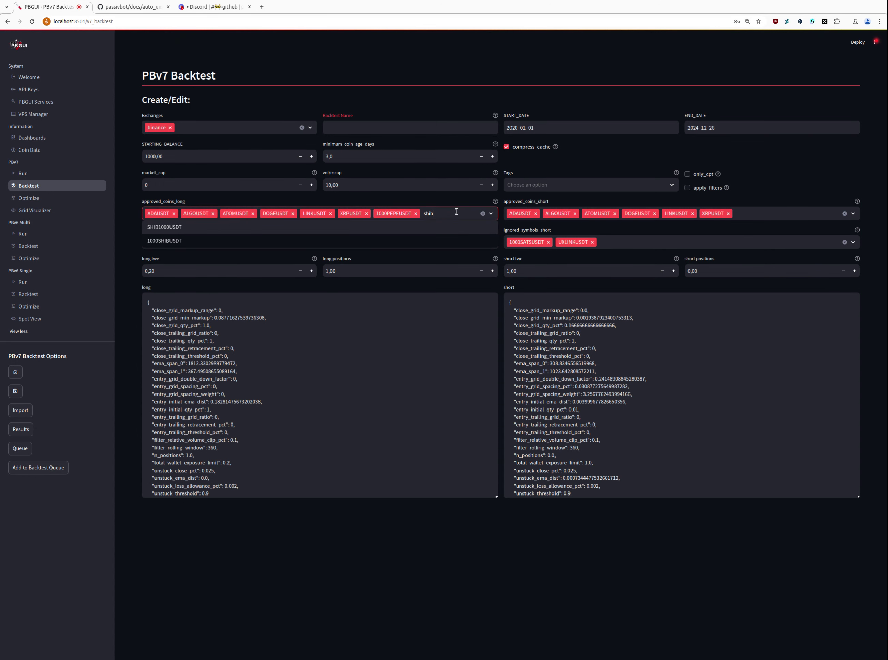
click(191, 240)
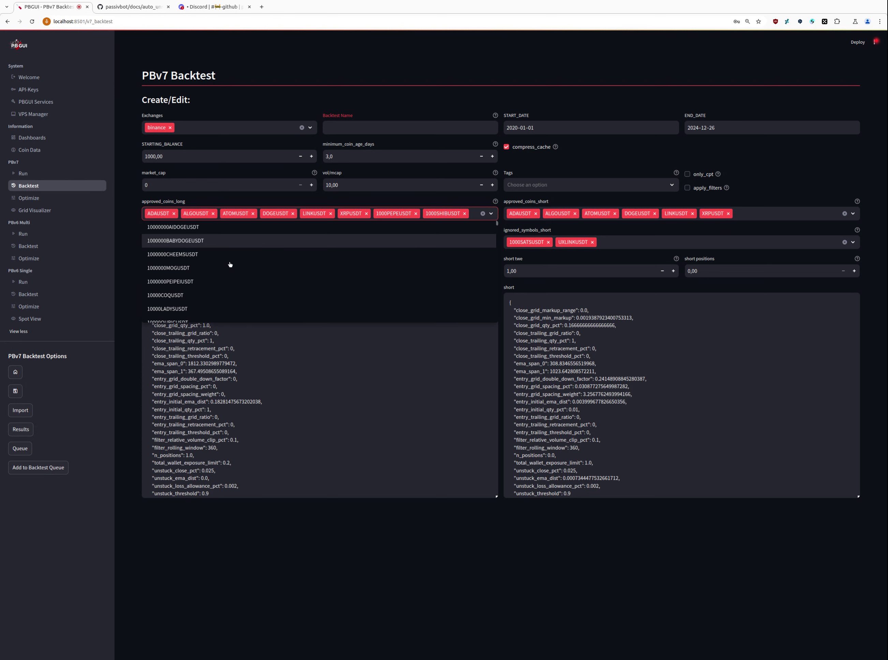
key(Escape)
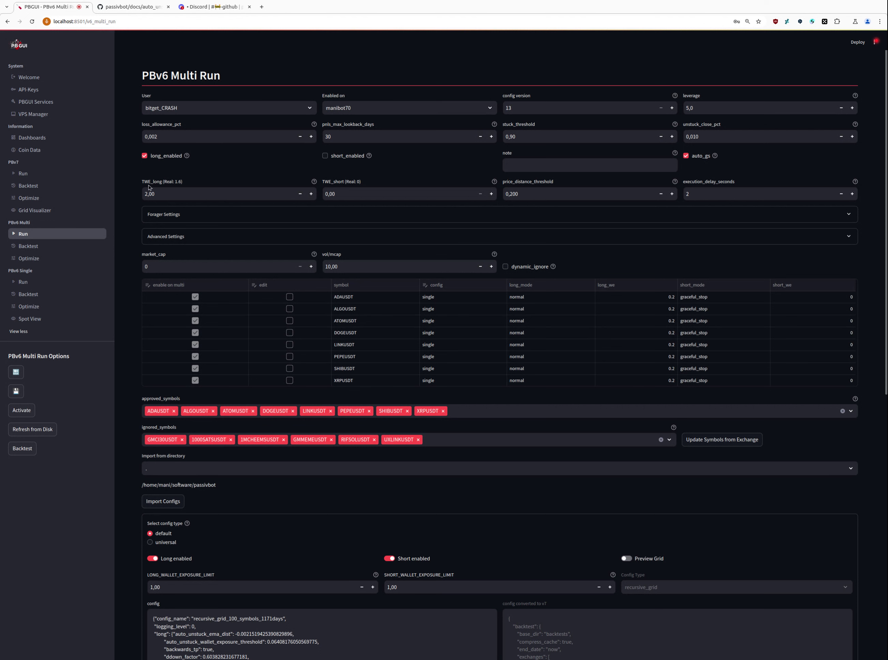
click(38, 185)
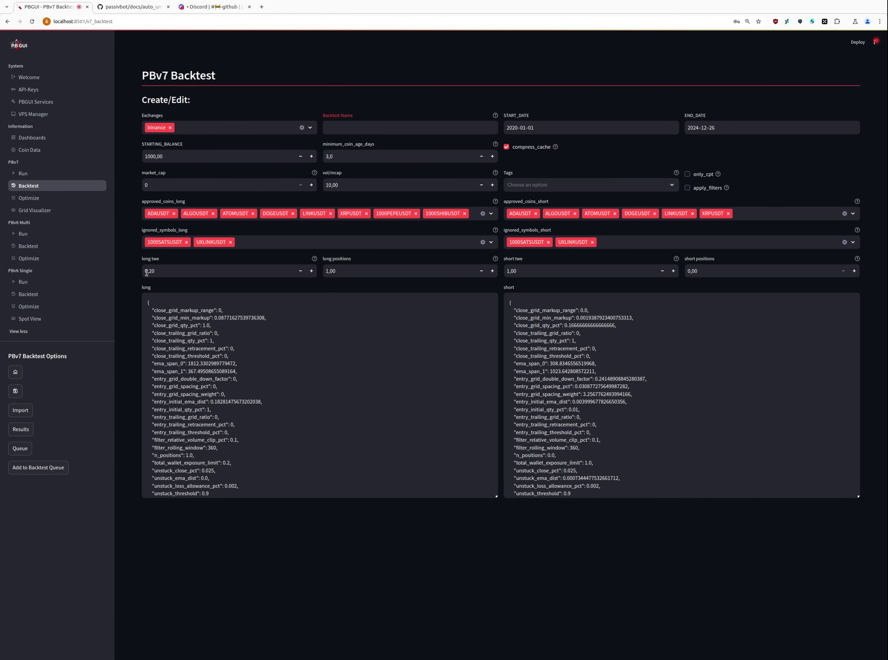
Set the PBv7 backtest's long twe to 2.0.
click(182, 274)
key(ctrl+a)
text(2)
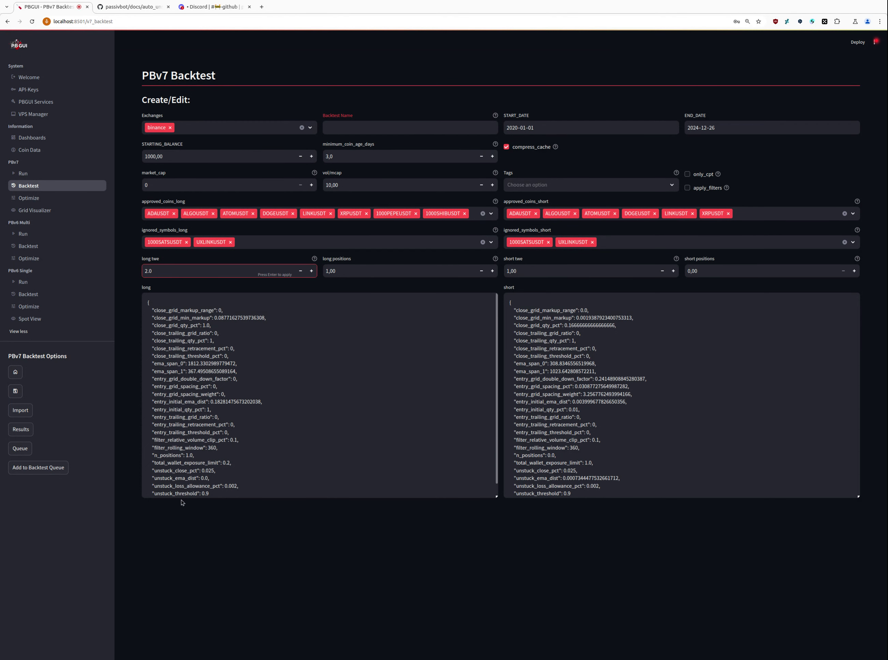
key(Return)
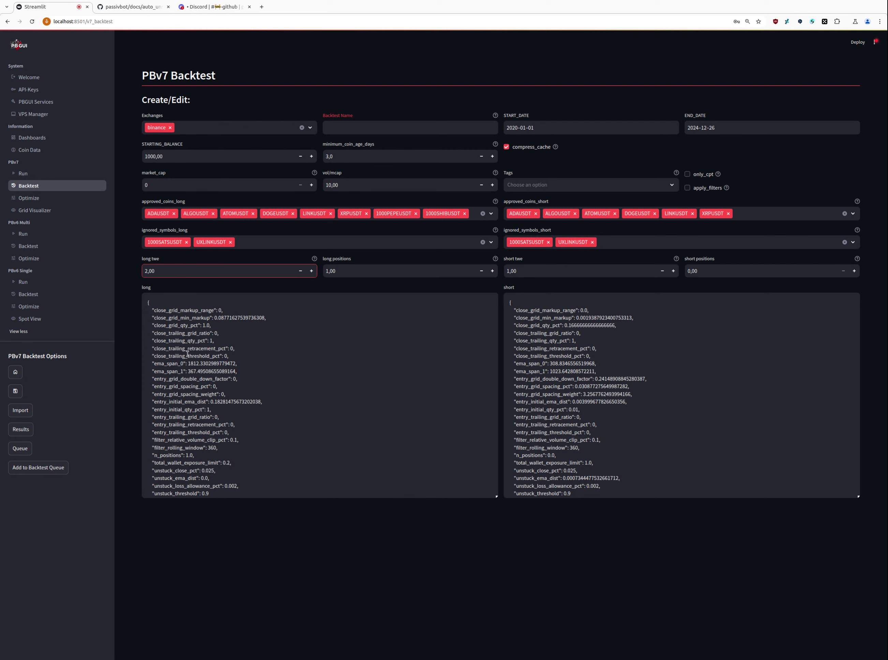
Examine the bitget_CRASH multi run's exposure settings, default config and v7 conversion, and compare them with the backtest's long parameters.
click(35, 236)
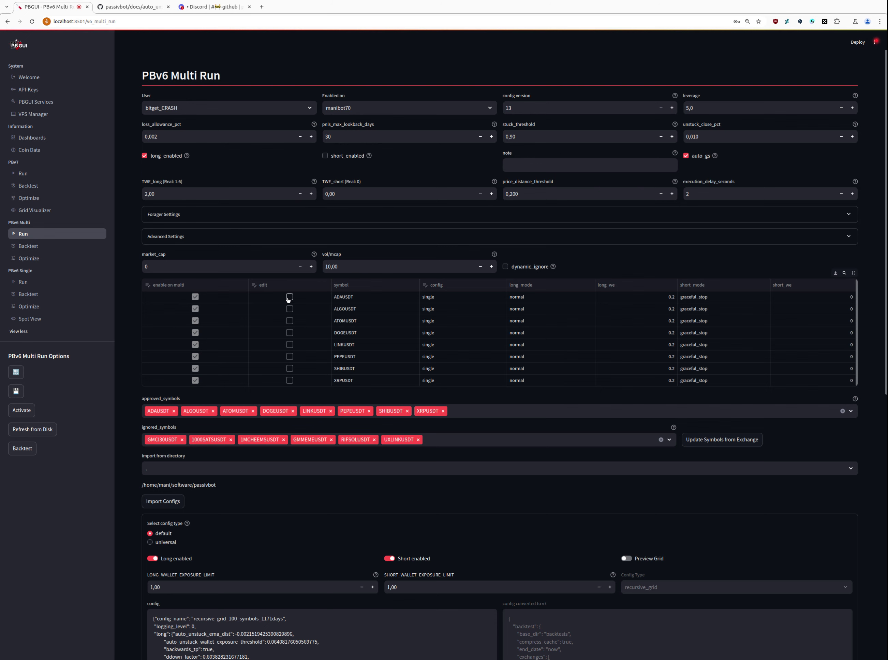
scroll(133, 589, down, 3)
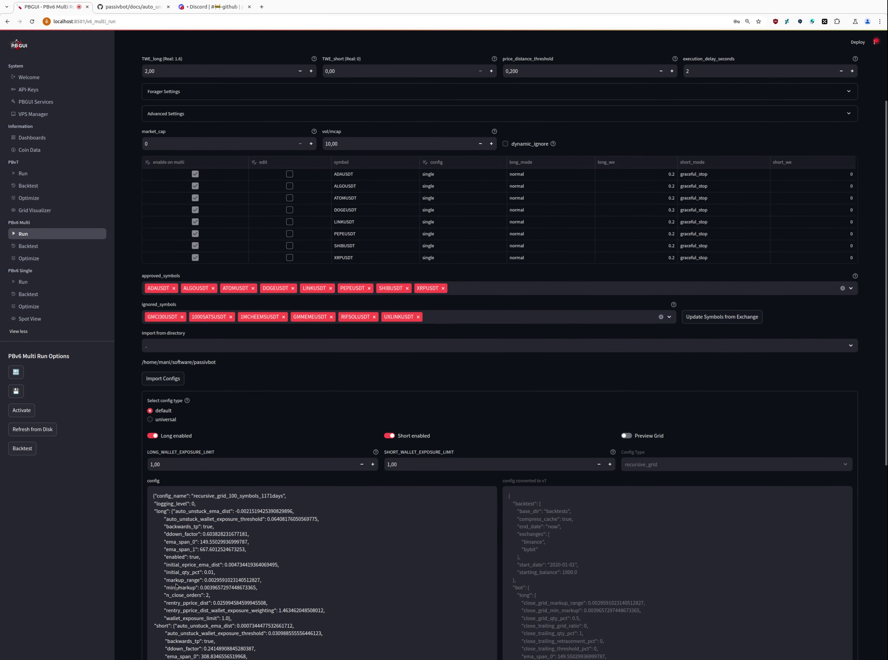
scroll(586, 583, down, 3)
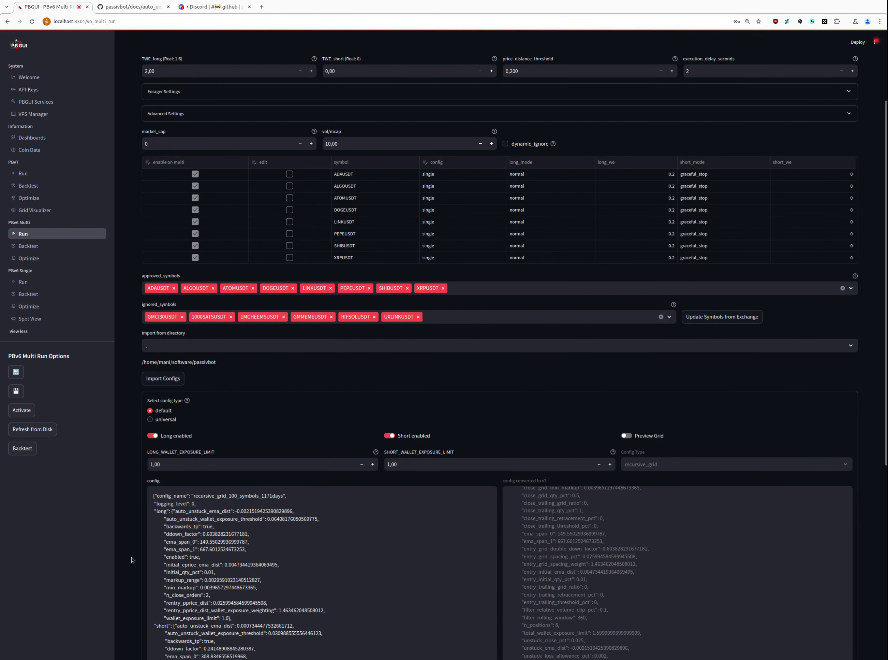
scroll(138, 542, up, 3)
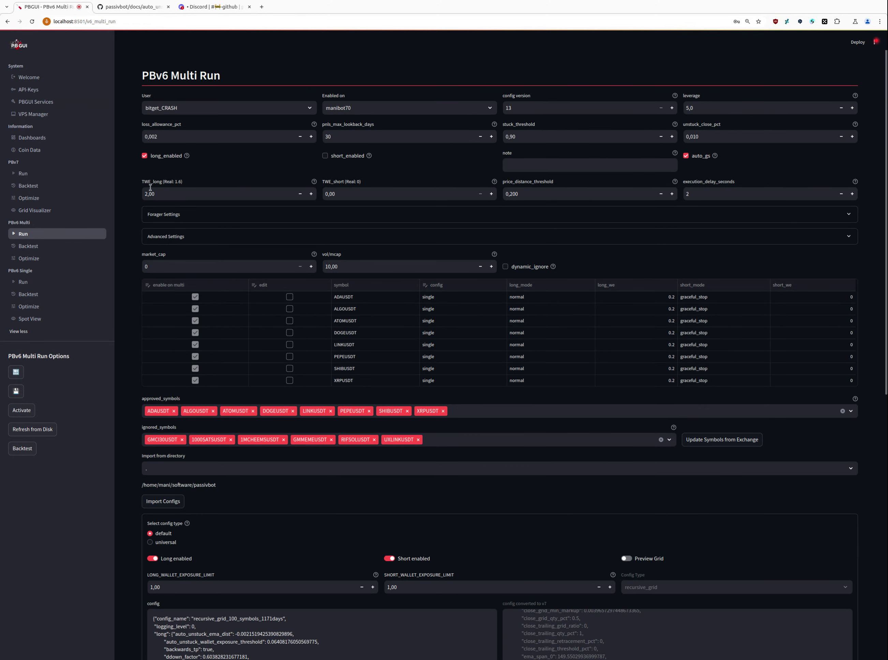
scroll(127, 444, down, 3)
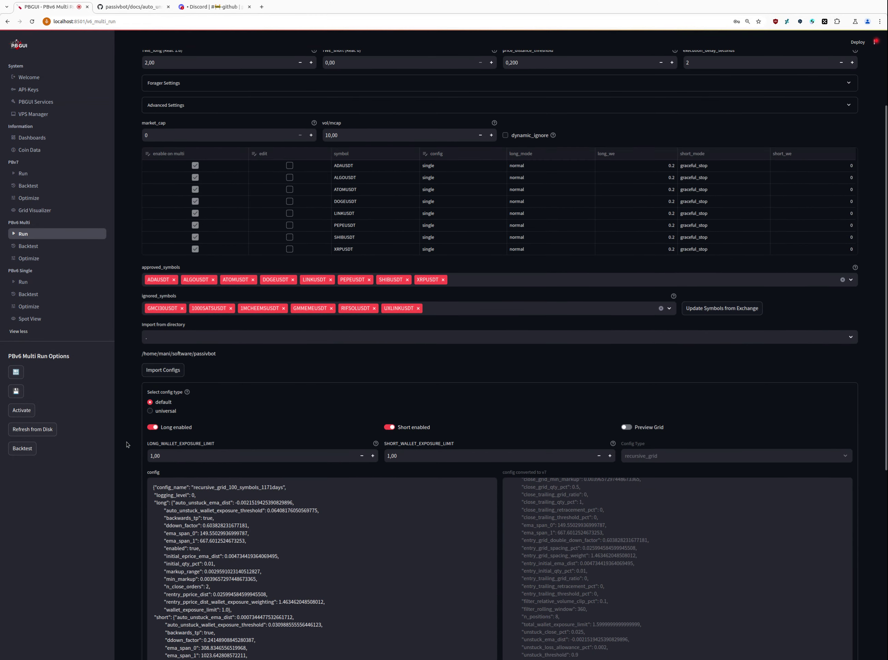
scroll(127, 444, down, 2)
scroll(601, 550, down, 3)
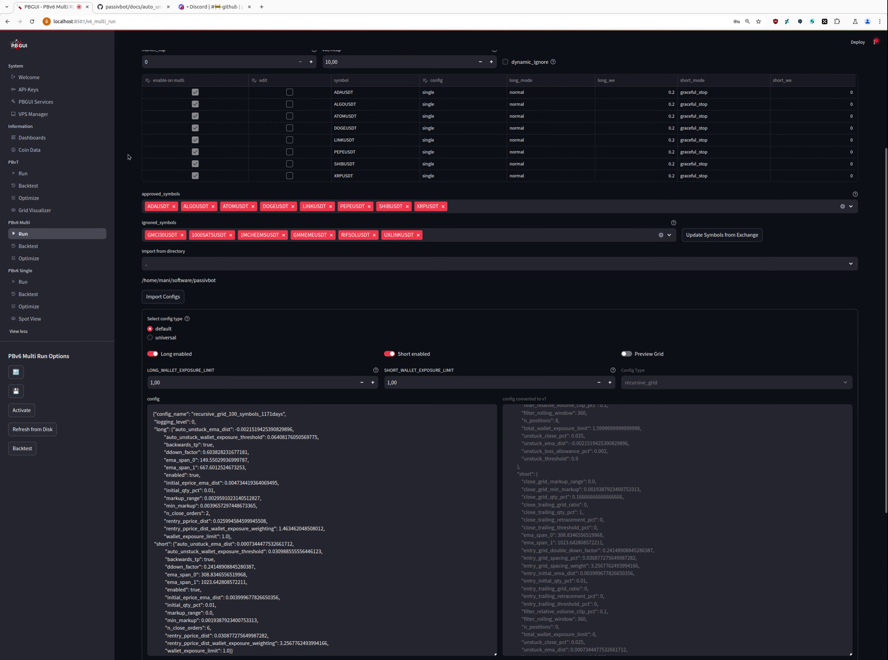
scroll(127, 157, up, 5)
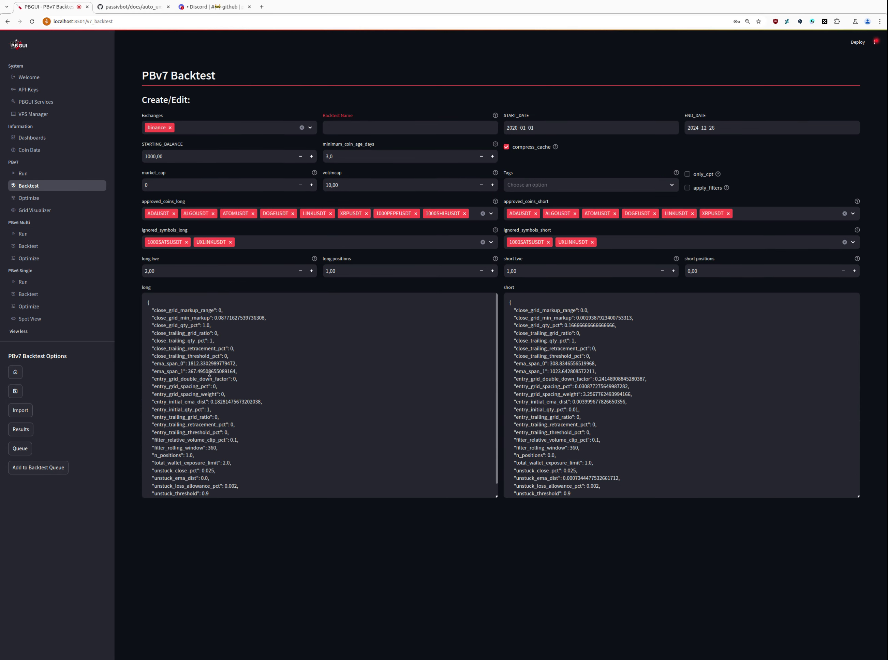
drag(190, 364, 224, 379)
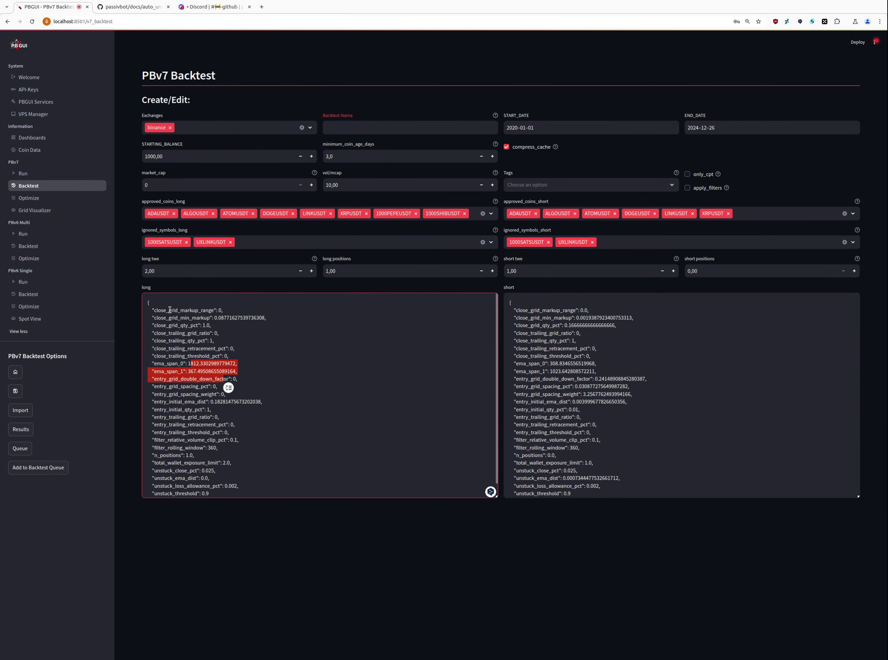
Name the PBv7 backtest converted_crash.
click(341, 127)
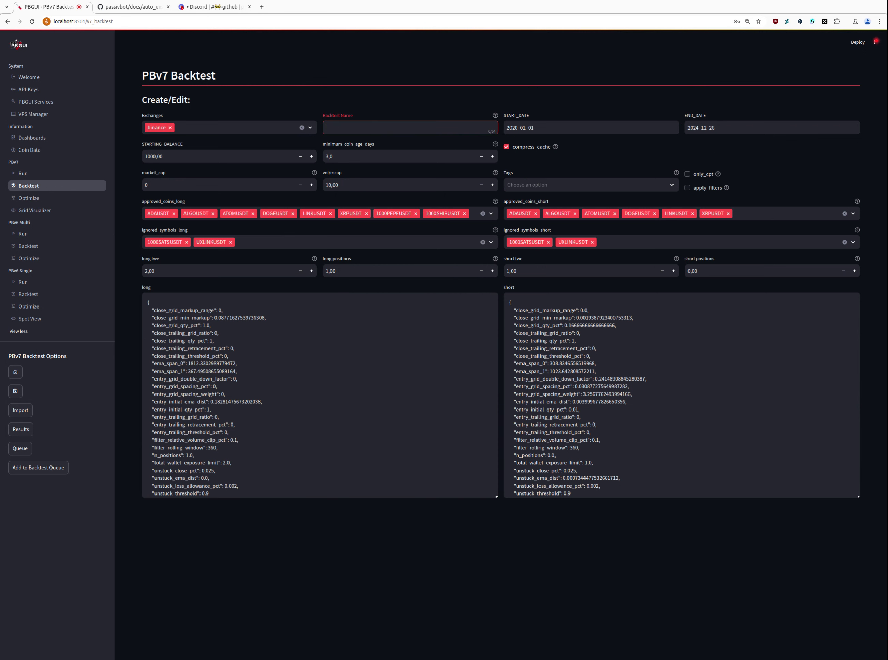
text(multi_)
key(ctrl+a)
text(converted_crash)
key(Return)
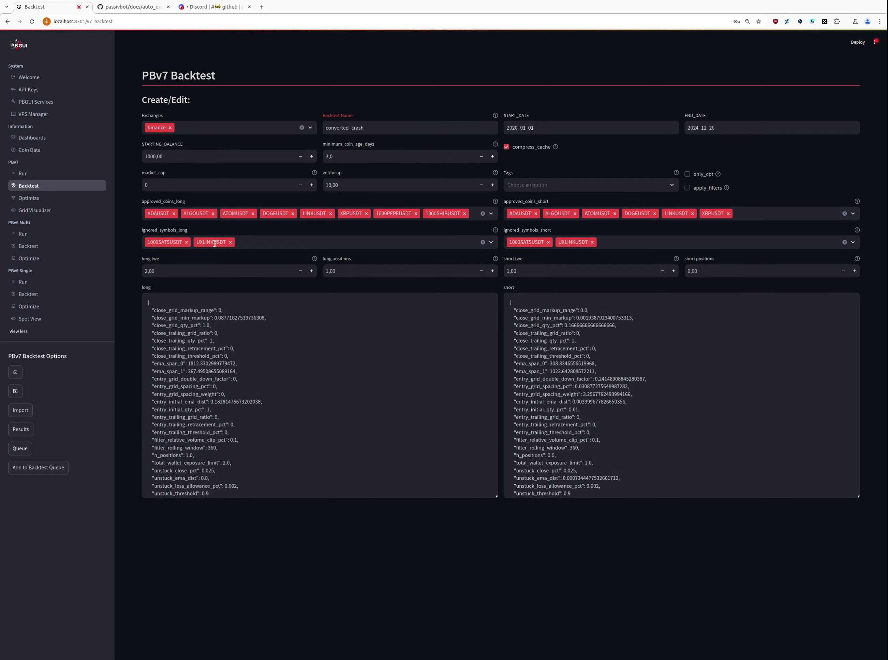
Remove 1000SATSUSDT from ignored_symbols_long, and remove 1000SATSUSDT and UXLINKUSDT from ignored_symbols_short.
click(187, 242)
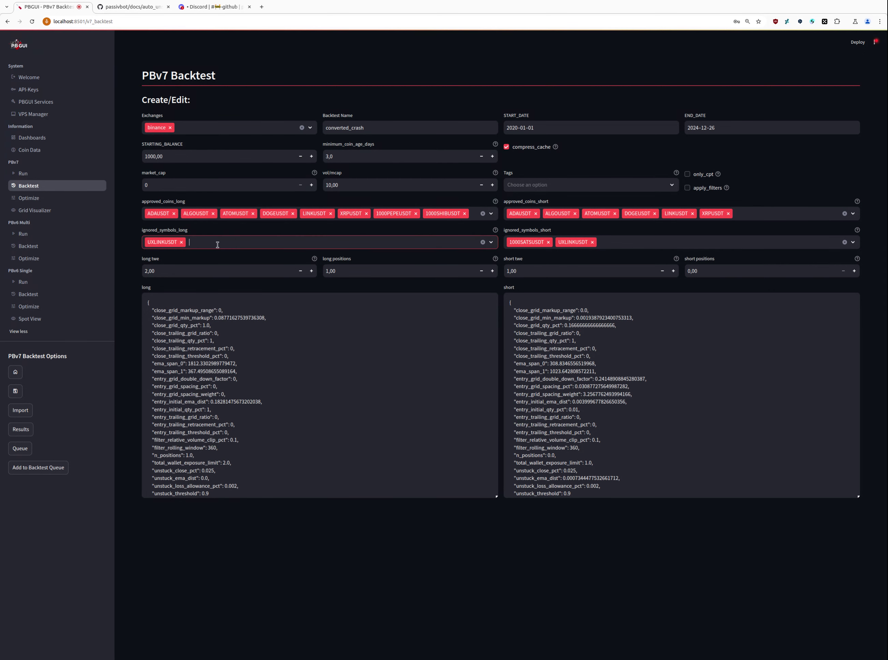
key(BackSpace)
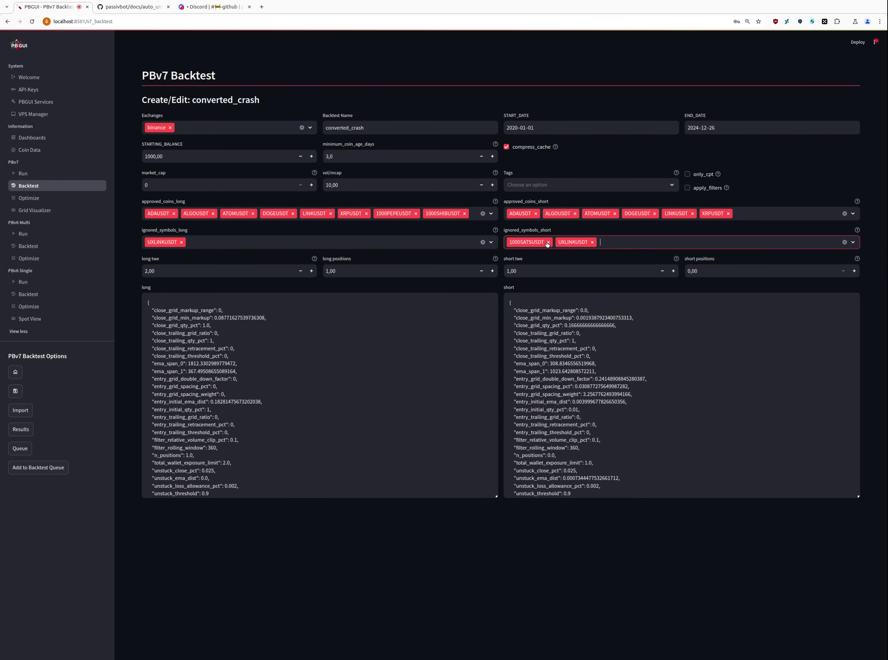
click(548, 242)
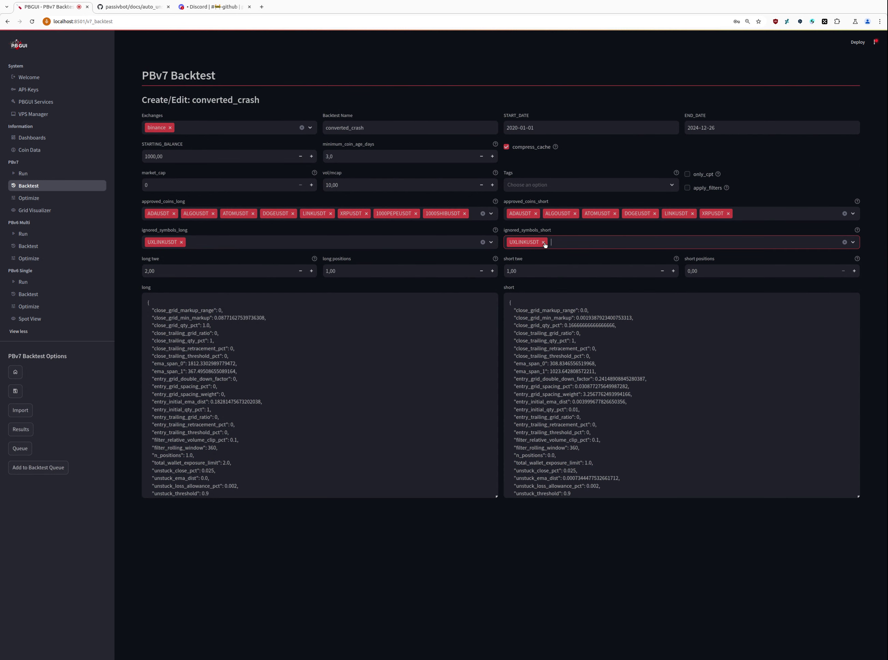
key(BackSpace)
click(577, 427)
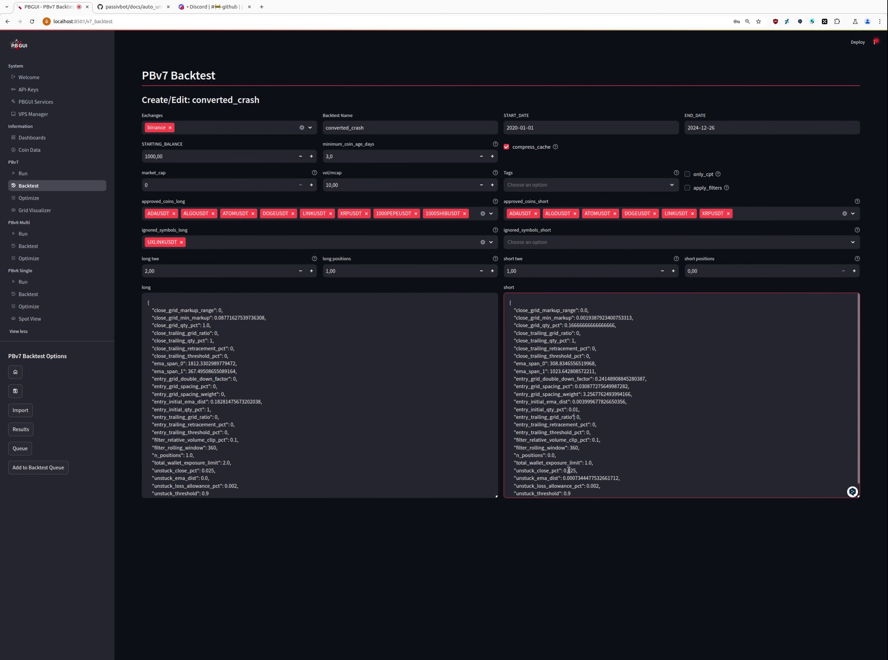
Check n_positions in the short parameters and add the converted_crash backtest to the queue.
drag(533, 456, 553, 454)
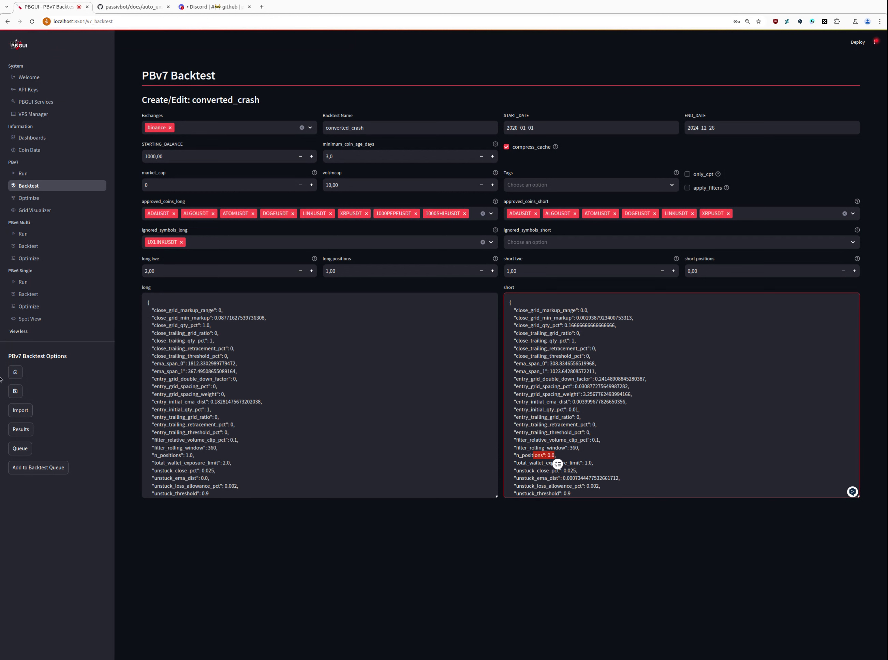
click(43, 472)
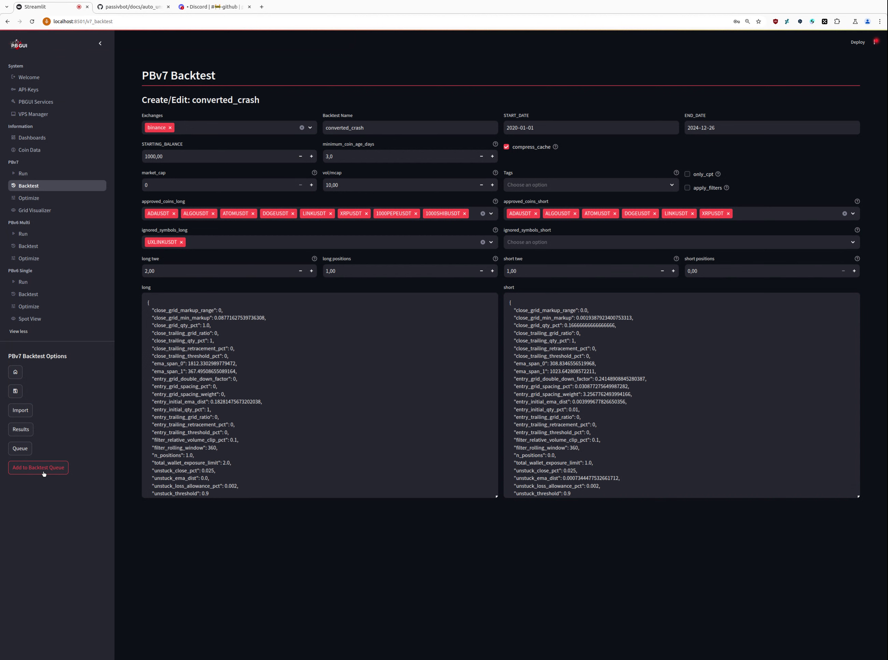
click(44, 472)
click(377, 107)
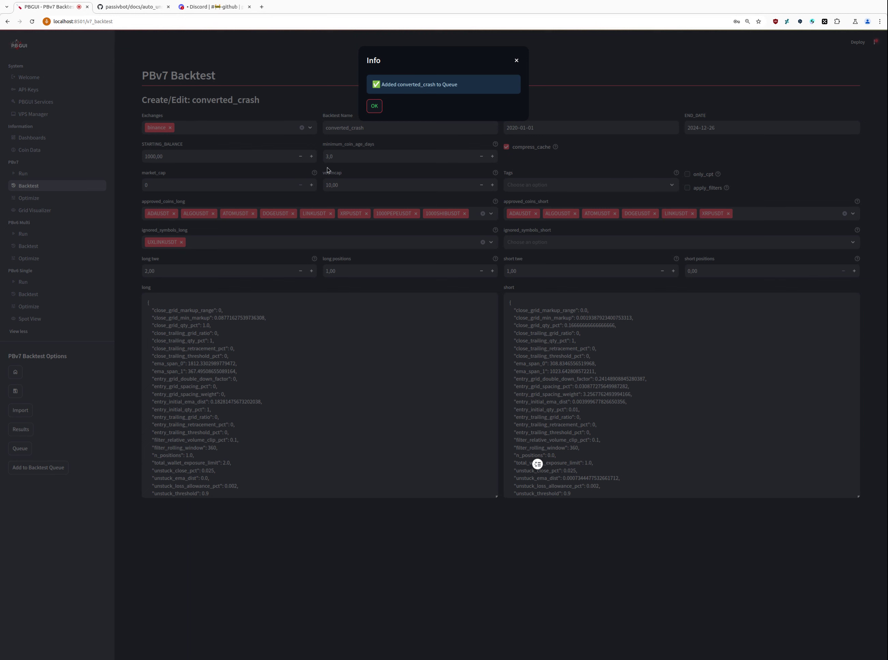
click(374, 110)
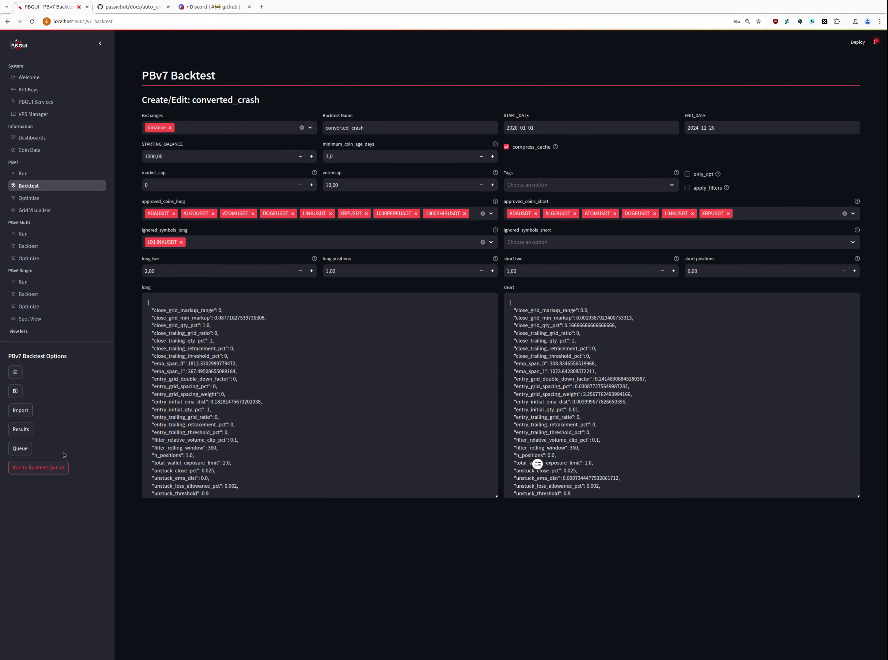
Start the converted_crash backtest from the PBv7 backtest queue.
click(17, 449)
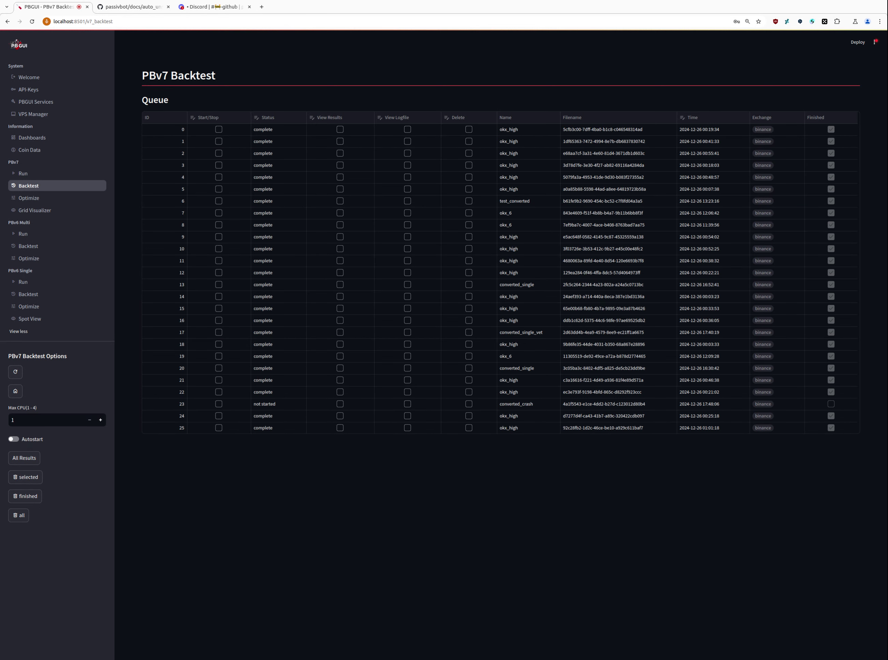
click(215, 405)
click(217, 406)
View the converted_single_vet backtest's result charts and inspect its configuration in the Grid Visualizer.
click(340, 332)
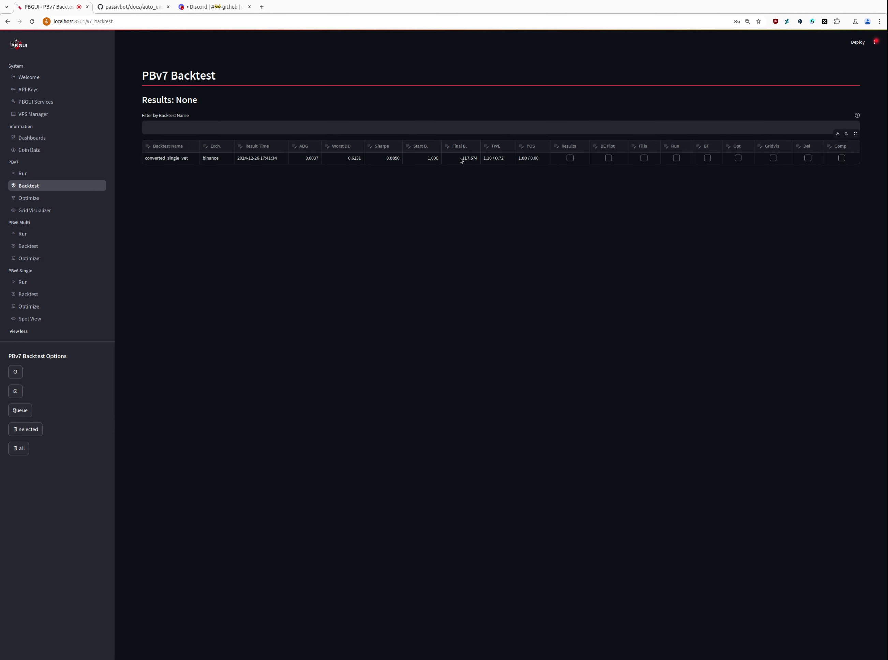
click(571, 158)
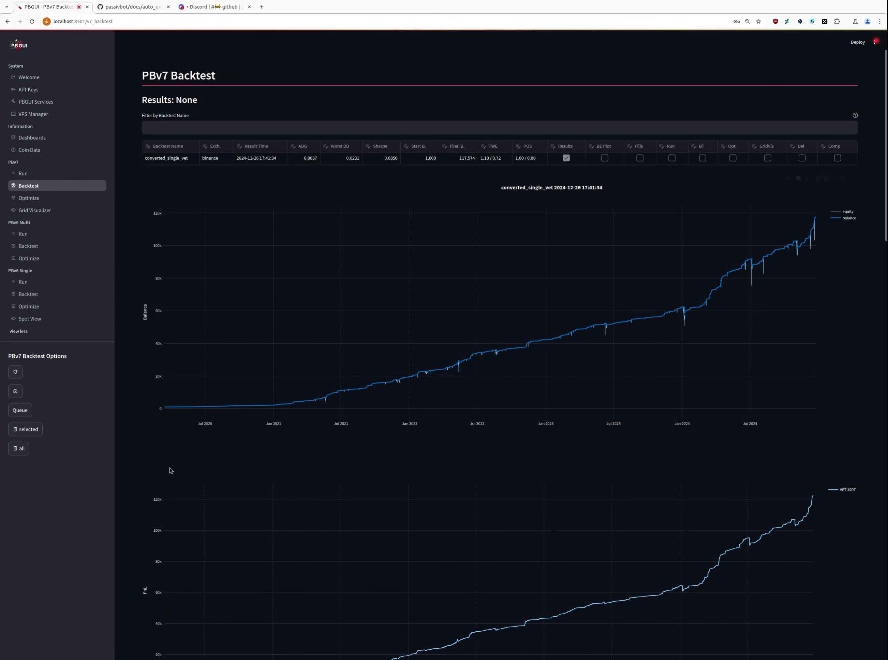
scroll(140, 495, down, 3)
scroll(141, 495, up, 3)
click(768, 158)
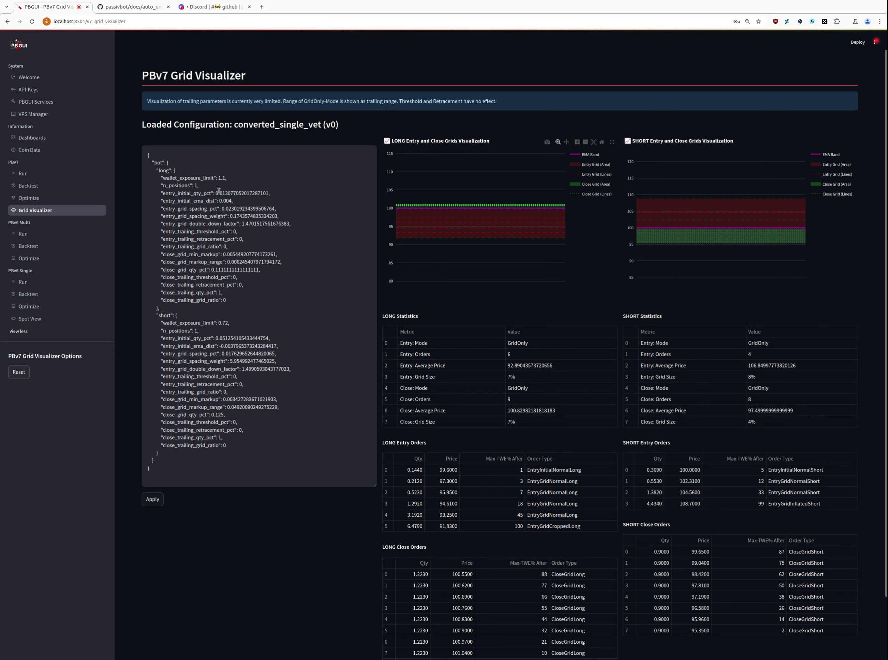
Filter the PBv6 single backtest results to VETUSDT, sort them by end_date and show the last listed 2024-06-03 result.
click(33, 298)
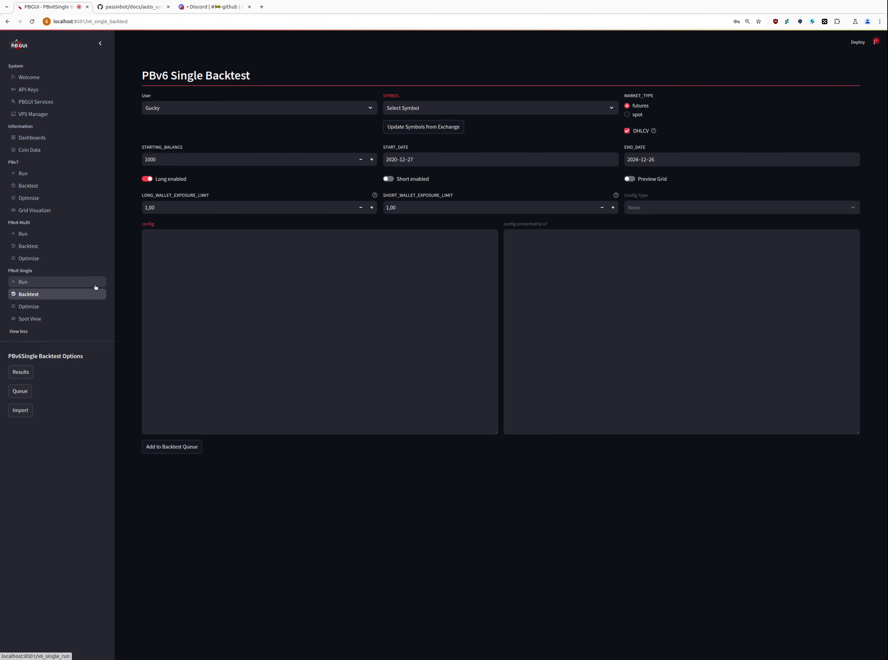
click(20, 372)
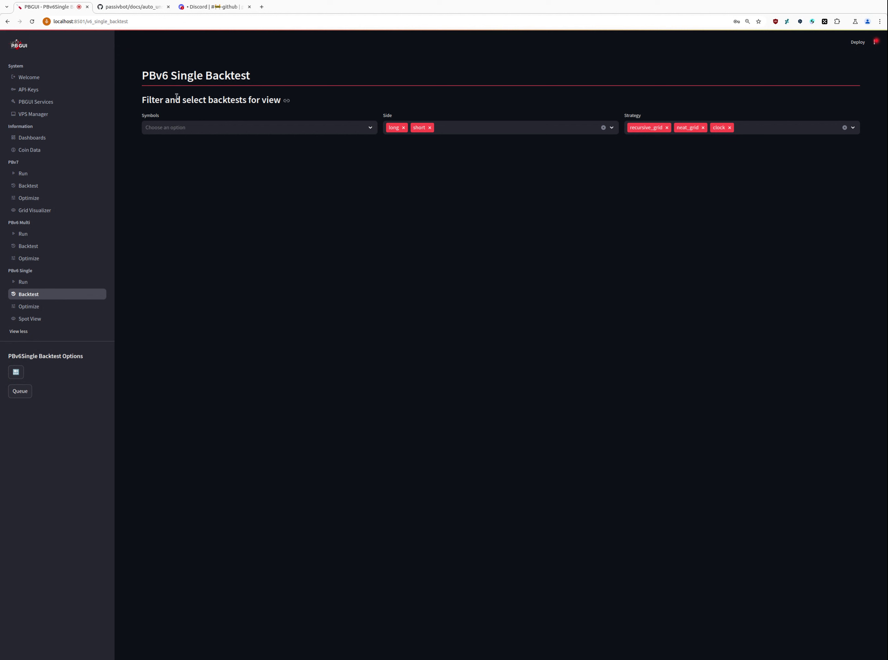
click(176, 127)
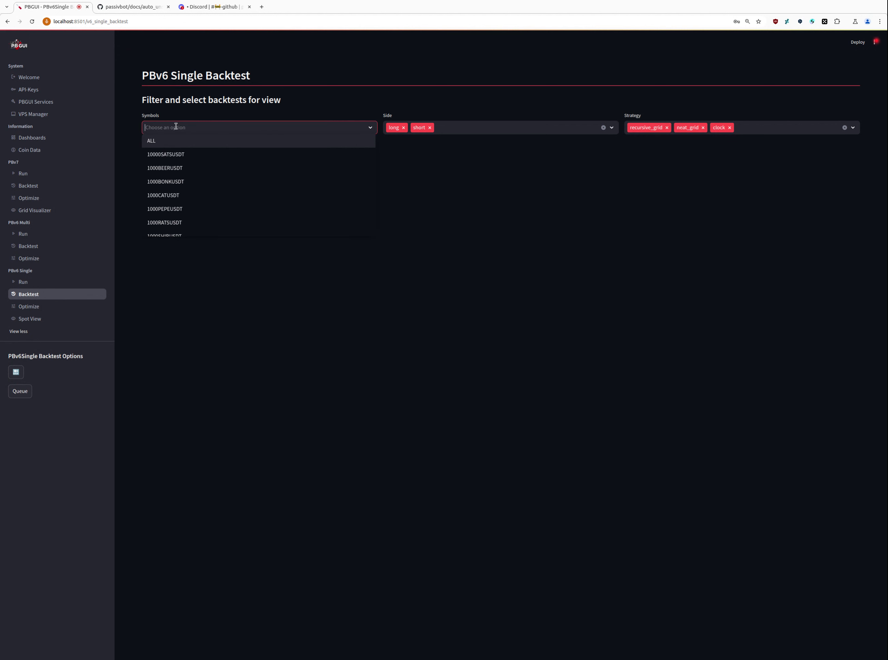
text(vet)
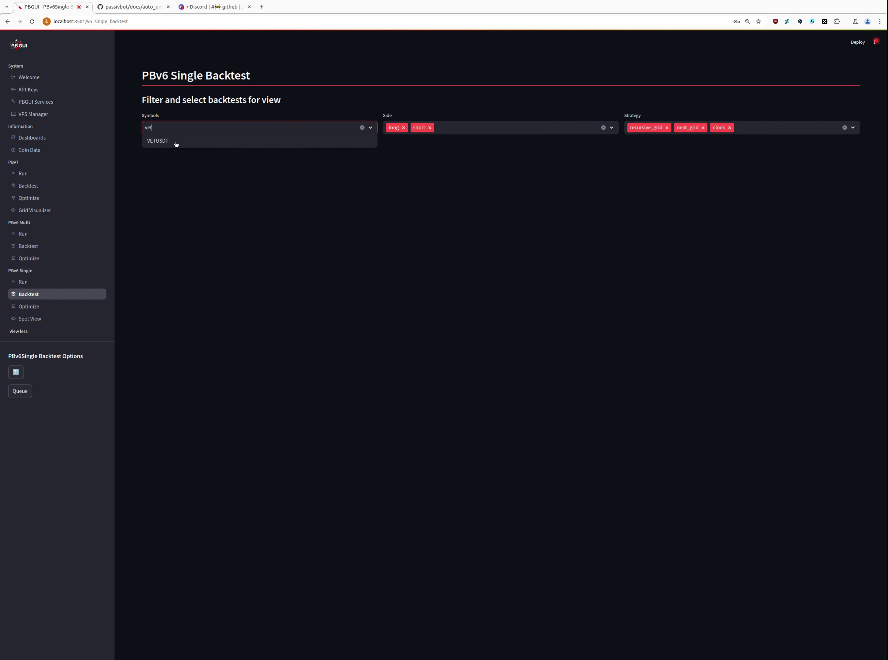
click(176, 141)
click(530, 366)
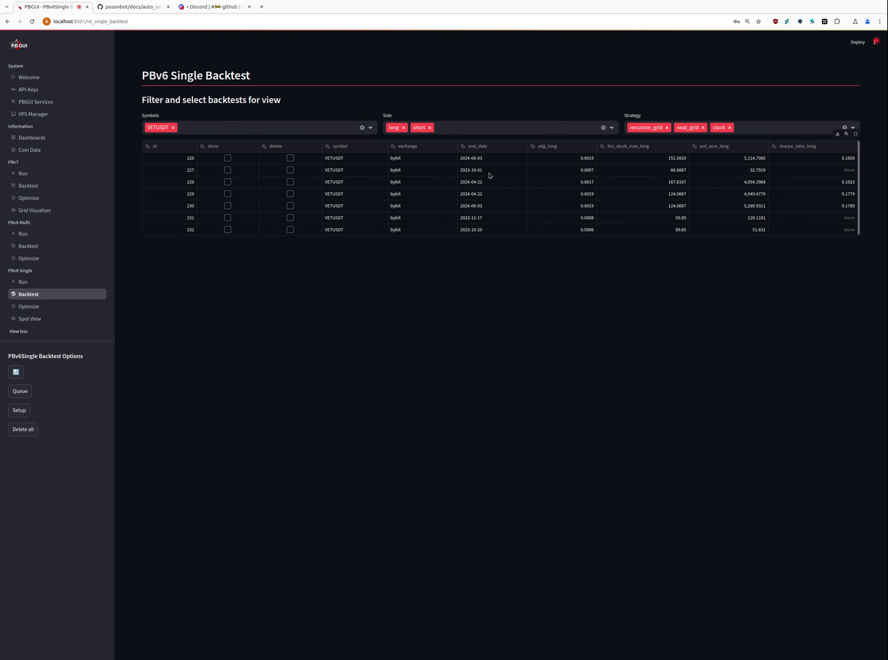
click(477, 149)
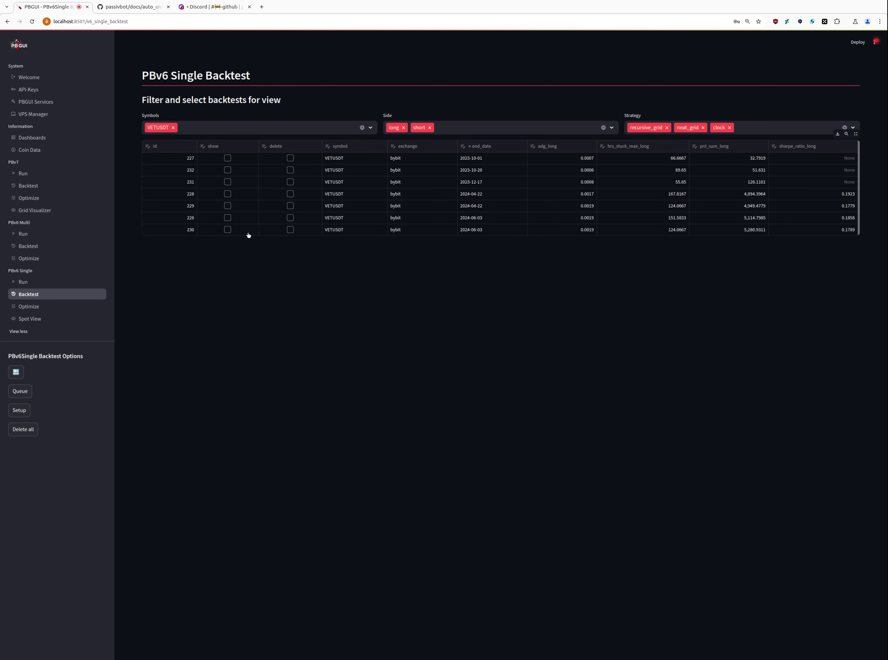
click(230, 232)
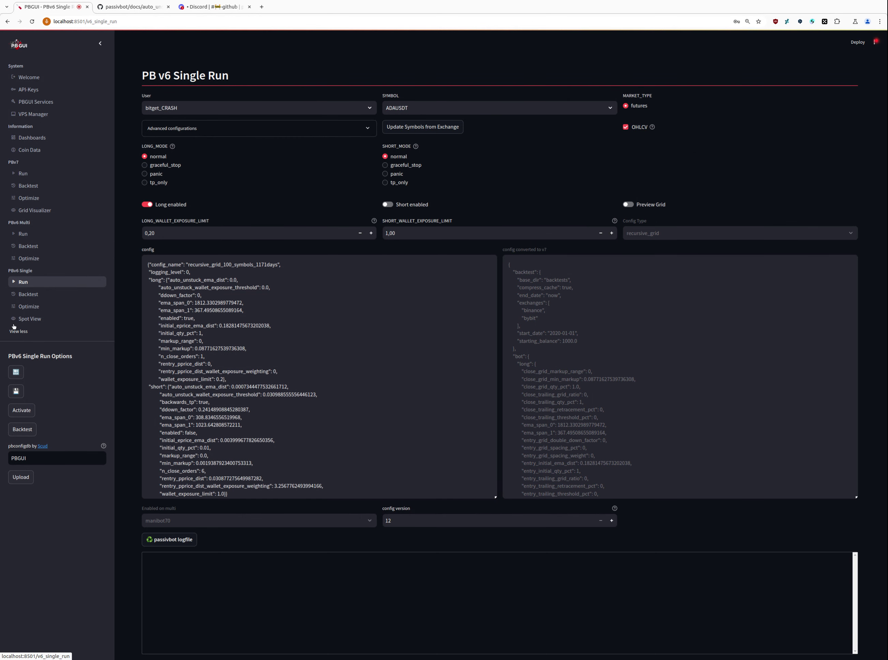
Open the bybit_VETUSDT instance from the PBv6 single instances and create a backtest from it.
click(16, 372)
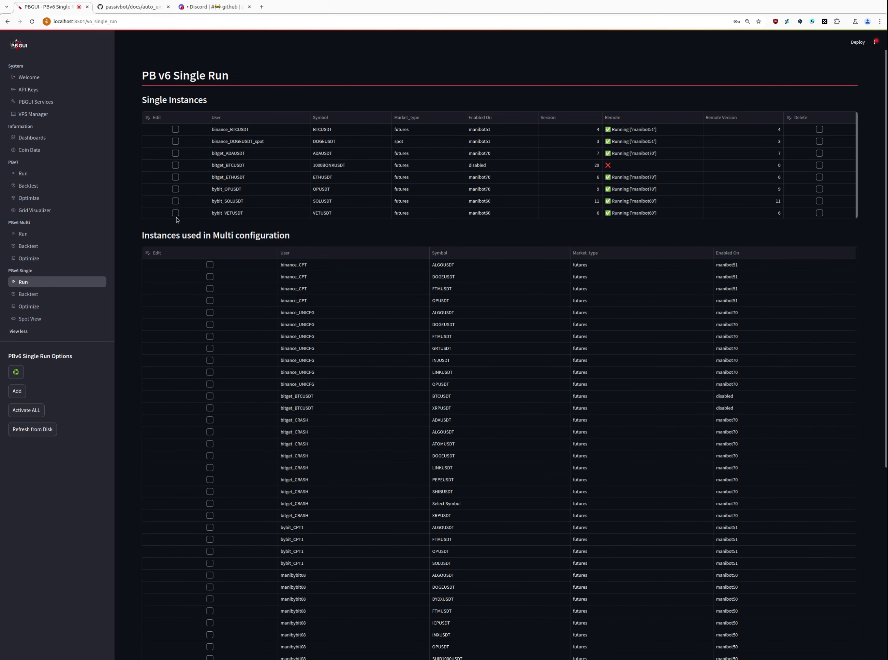
click(175, 213)
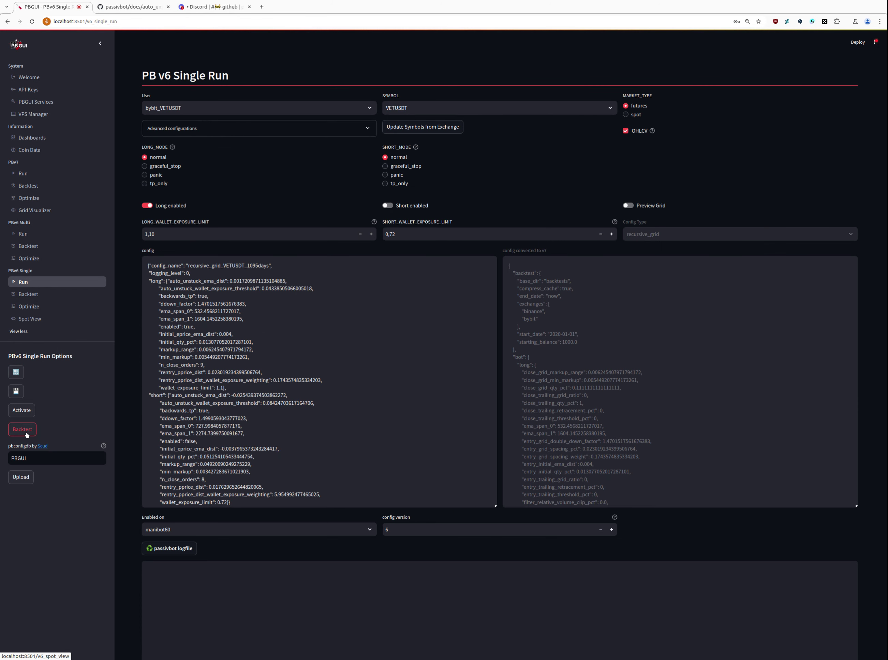
click(22, 429)
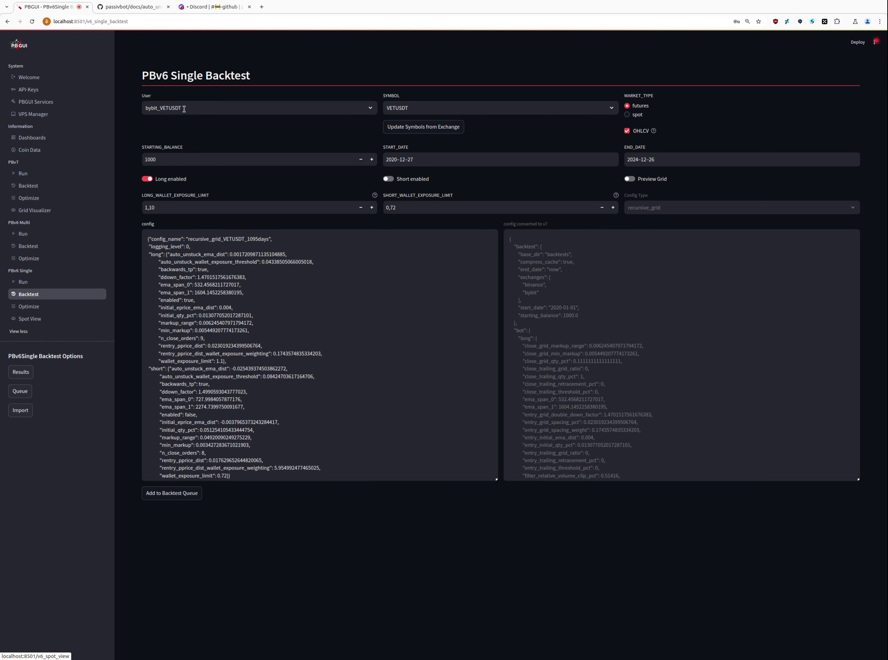
Set the VETUSDT backtest's user to binance and add the backtest to the PBv6 single queue.
click(186, 108)
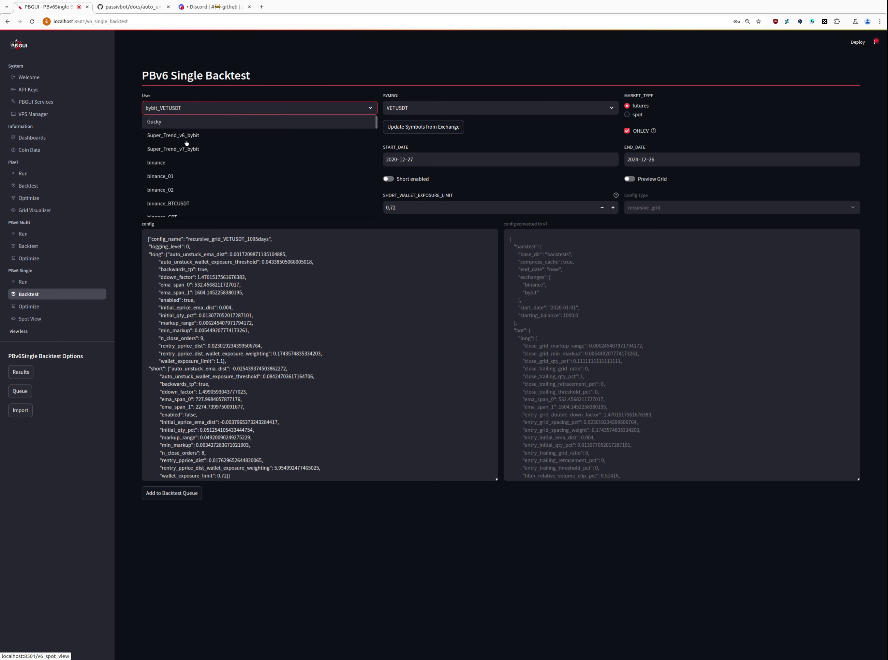
click(213, 163)
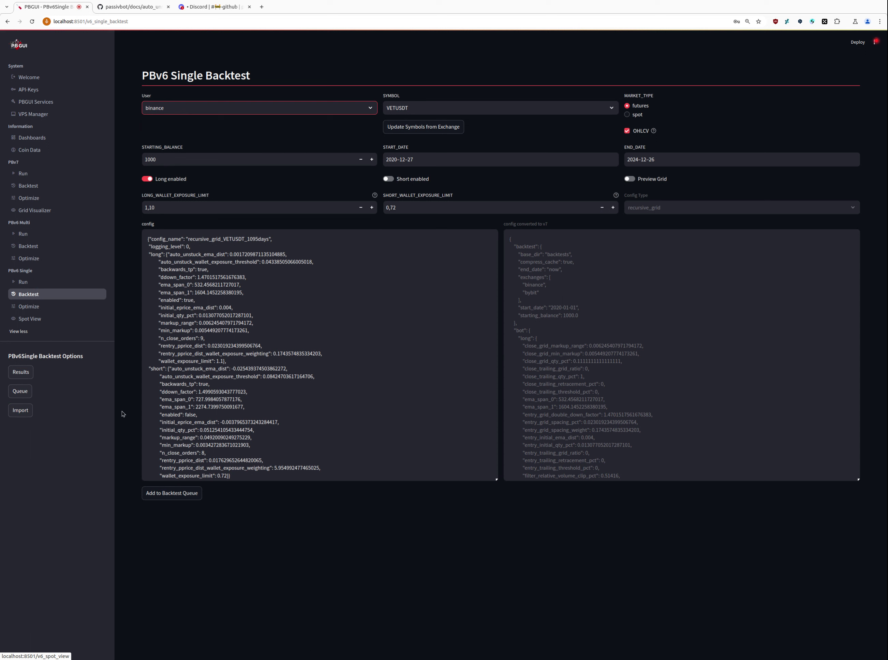
click(181, 496)
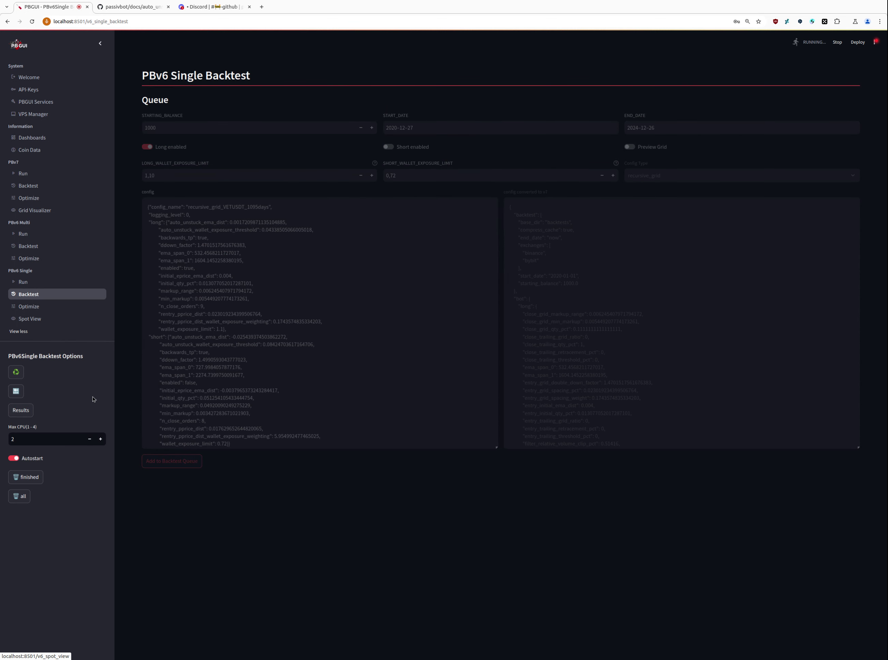
click(21, 409)
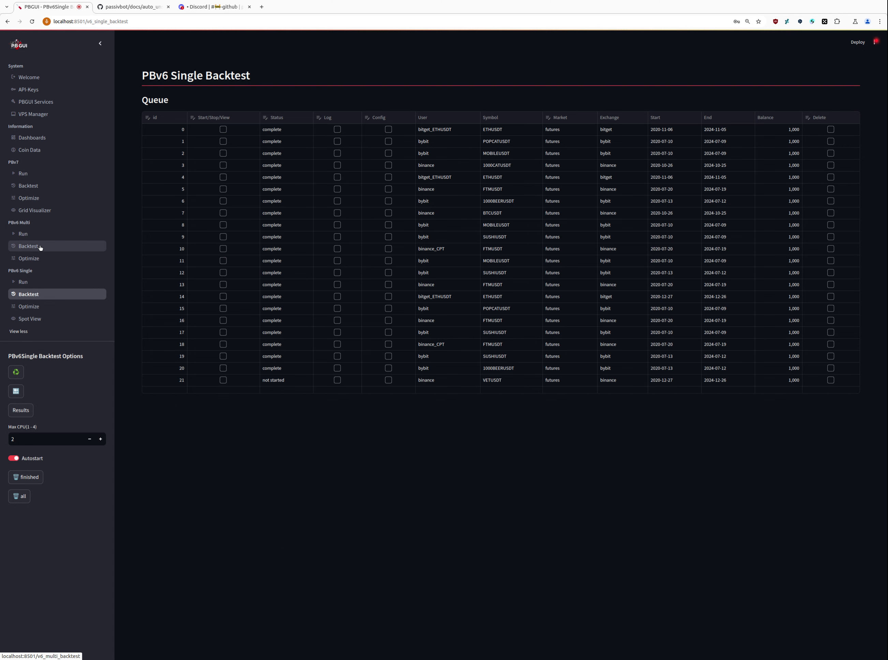
Read through the logfile of the running converted_crash backtest in the PBv7 backtest queue.
click(51, 247)
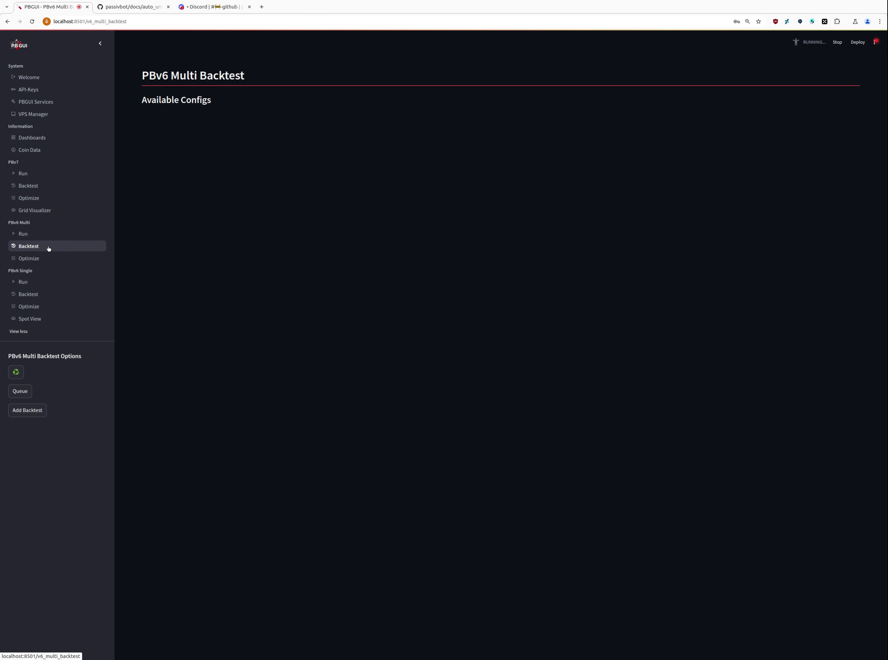
click(45, 191)
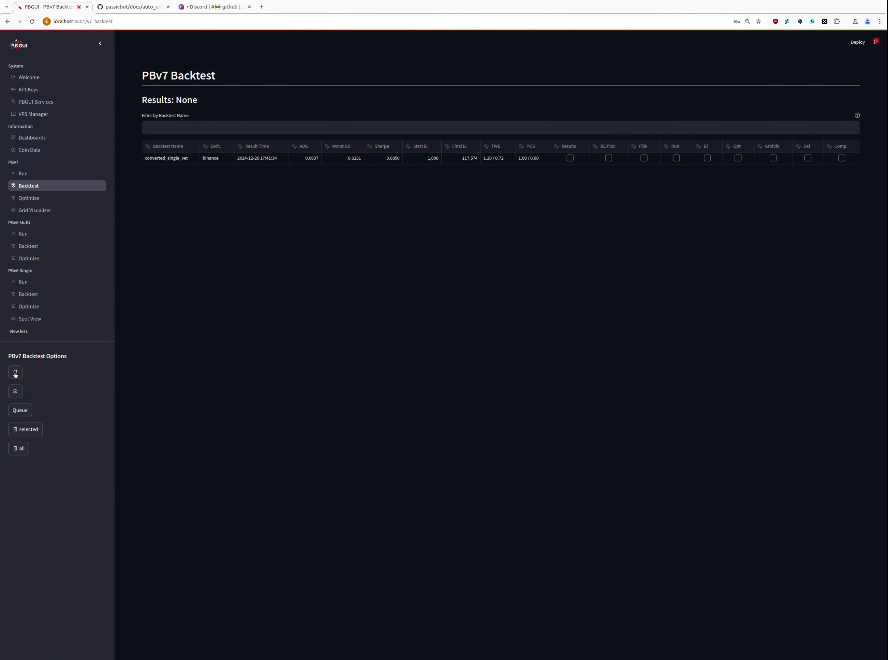
click(20, 410)
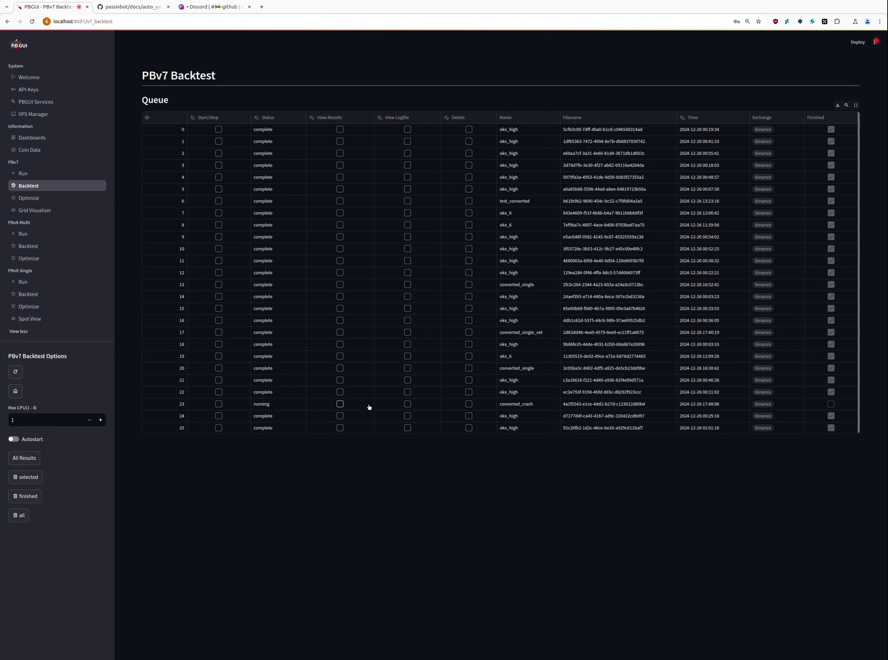
click(407, 404)
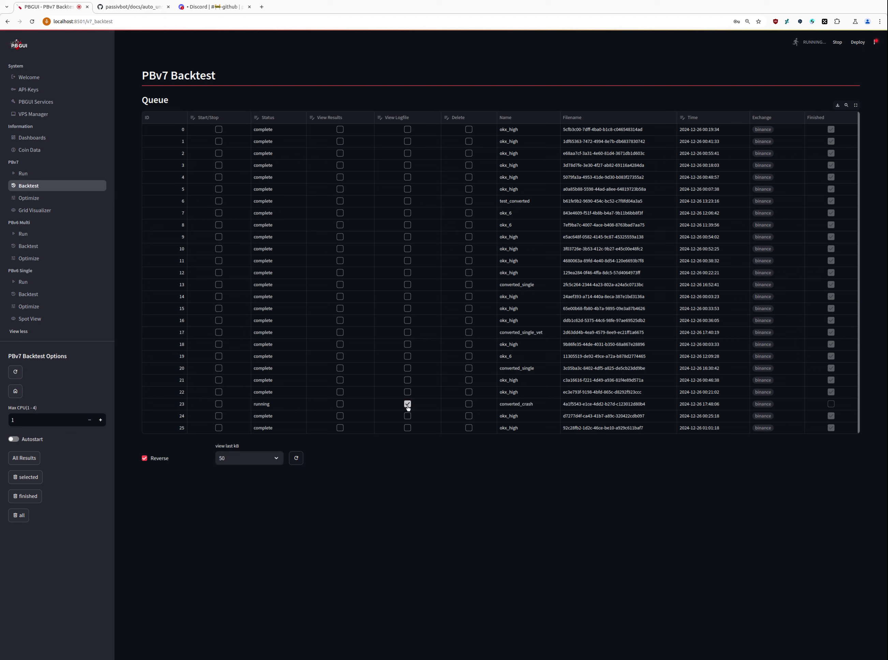
scroll(353, 512, down, 6)
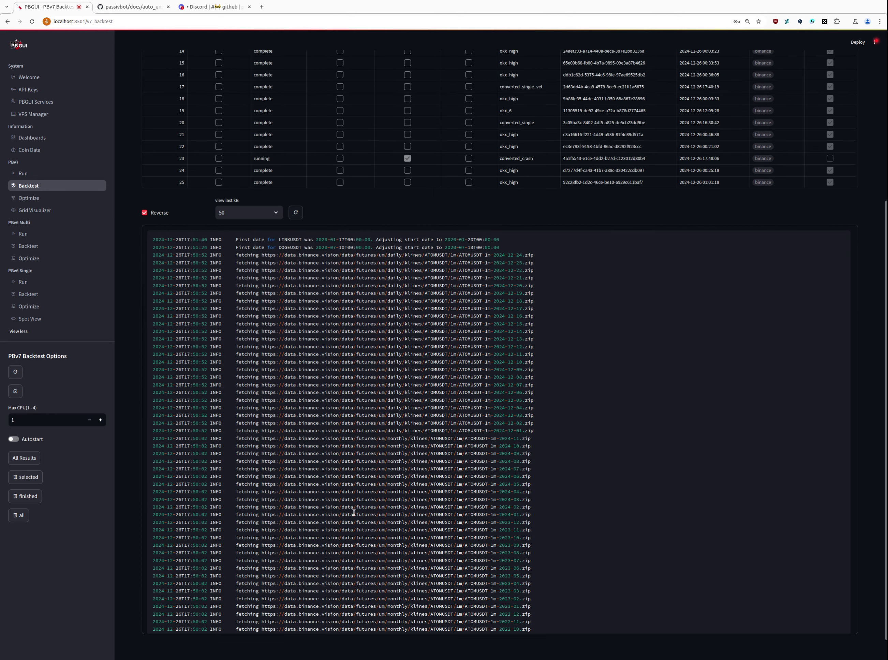
scroll(568, 498, down, 10)
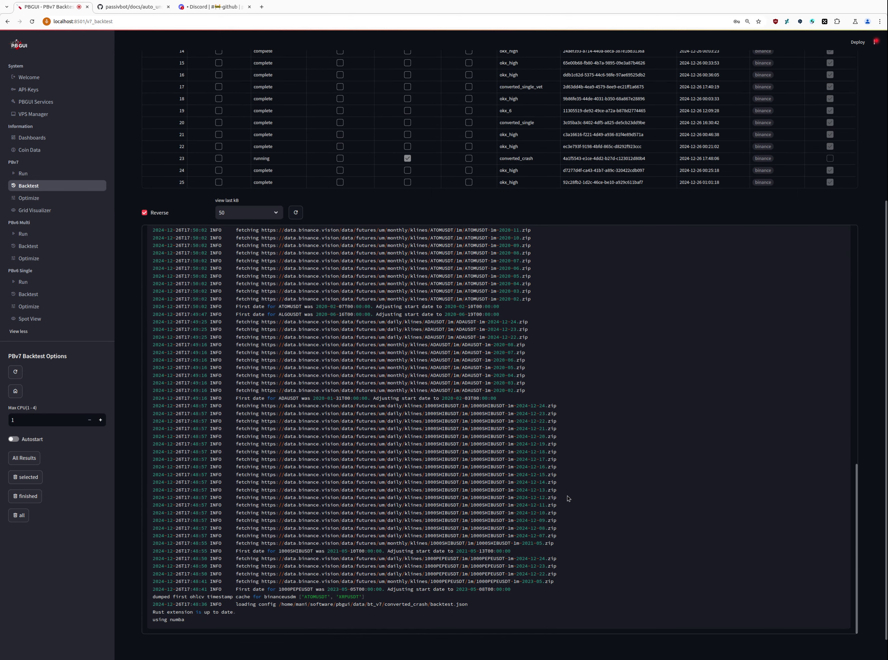
scroll(260, 588, up, 15)
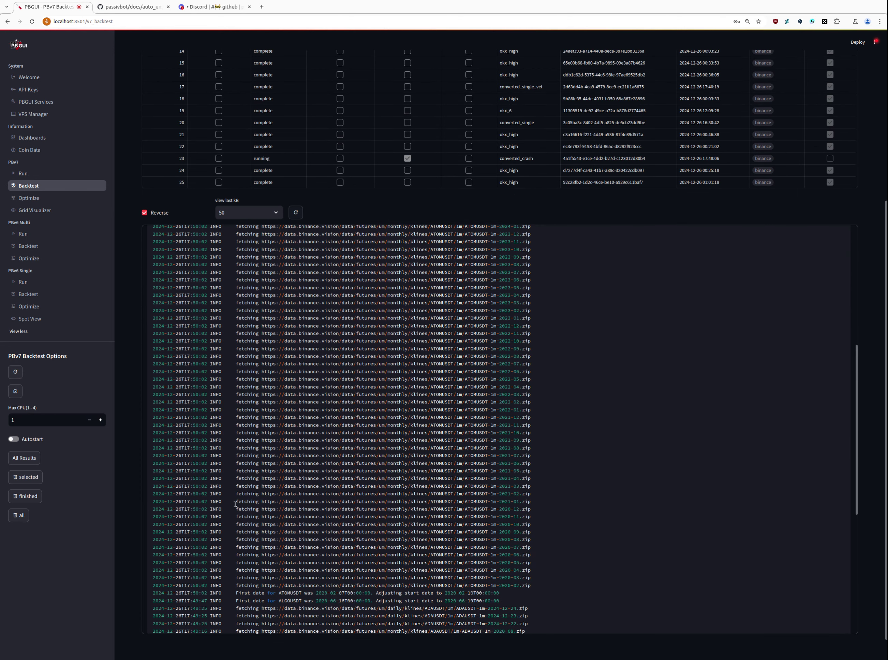
scroll(236, 497, up, 5)
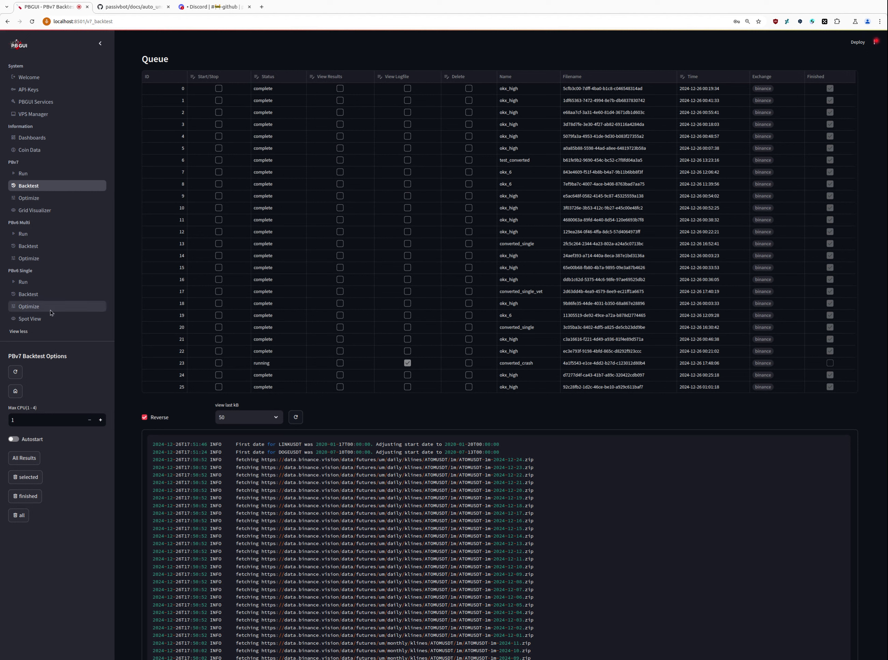
Sort the PBv6 multi instances by user, open bybit_CPTForagerMR for editing and look over its symbols.
click(31, 238)
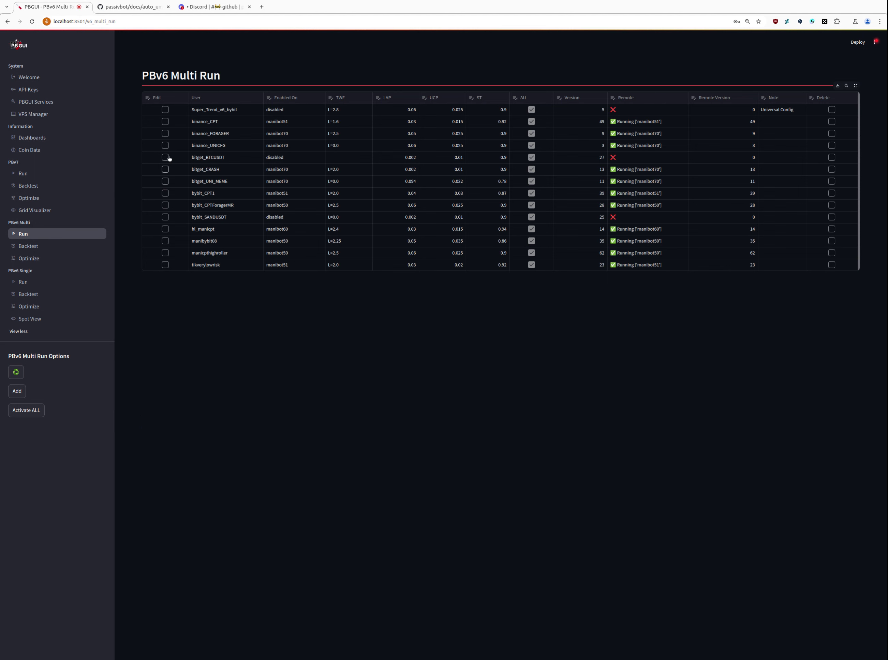
click(204, 101)
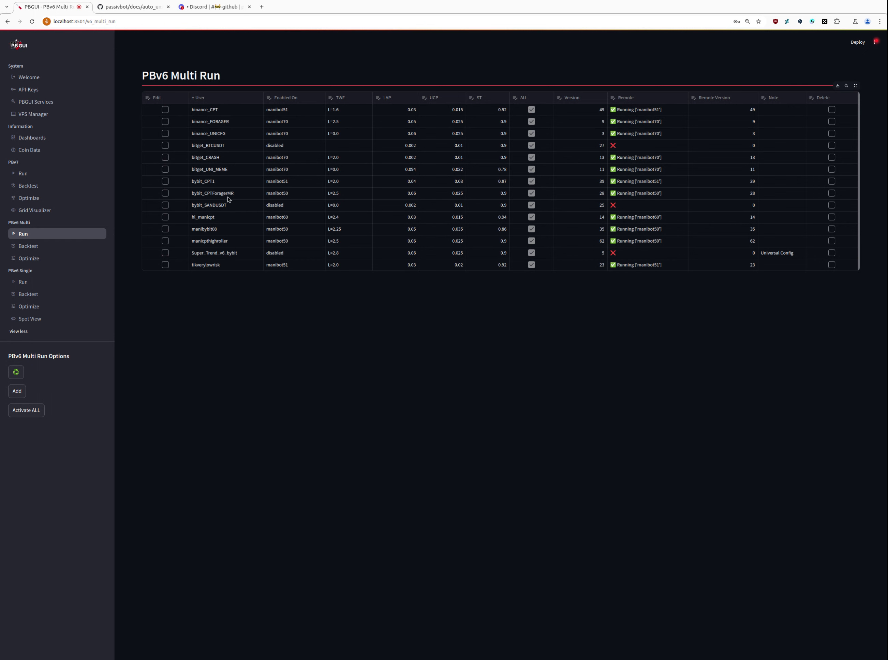
click(166, 194)
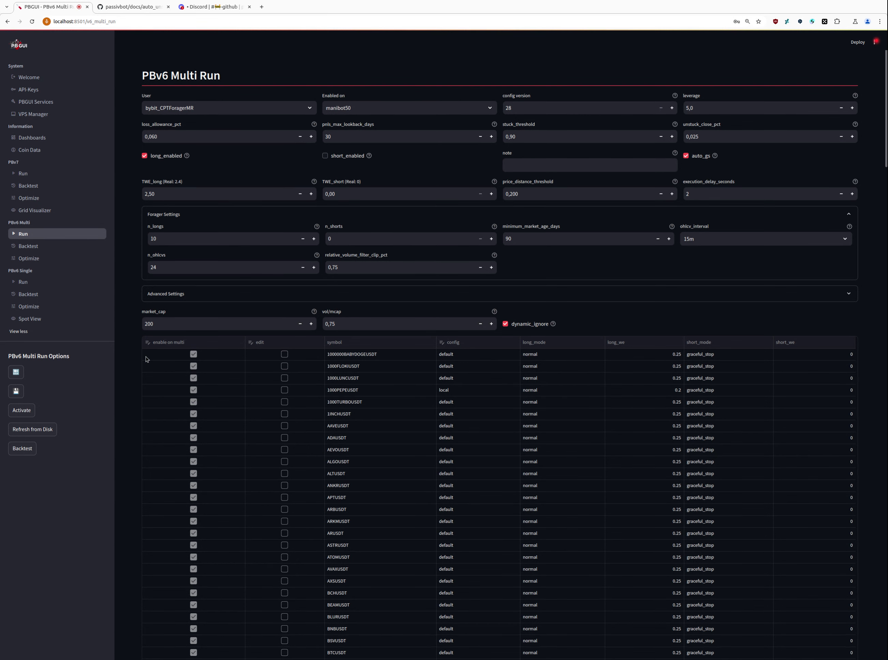
scroll(126, 389, down, 8)
scroll(126, 392, up, 2)
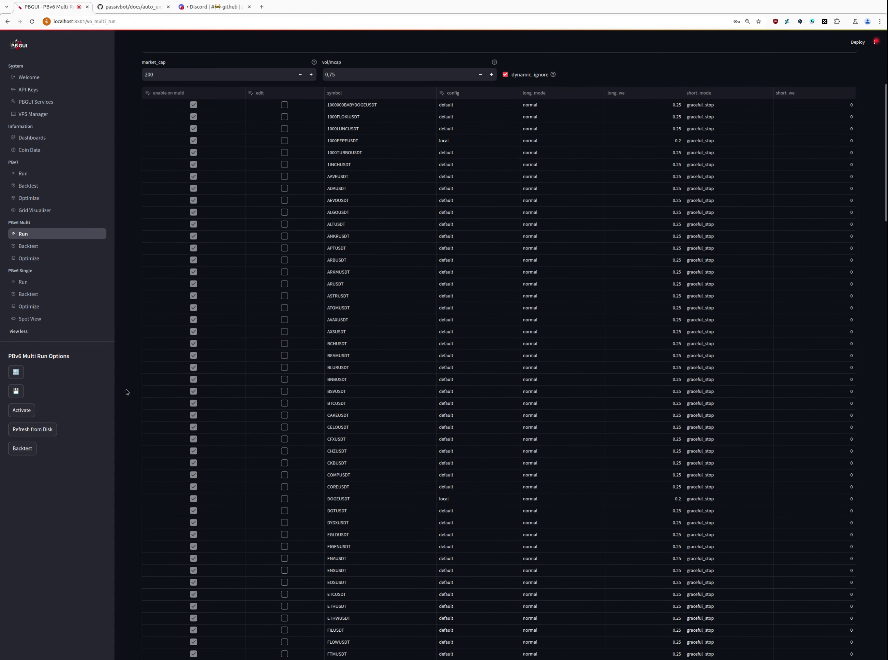
Sort the bybit_CPTForagerMR symbol table by config so that the symbols with local configs come first.
scroll(126, 392, up, 6)
click(533, 341)
click(533, 342)
click(532, 342)
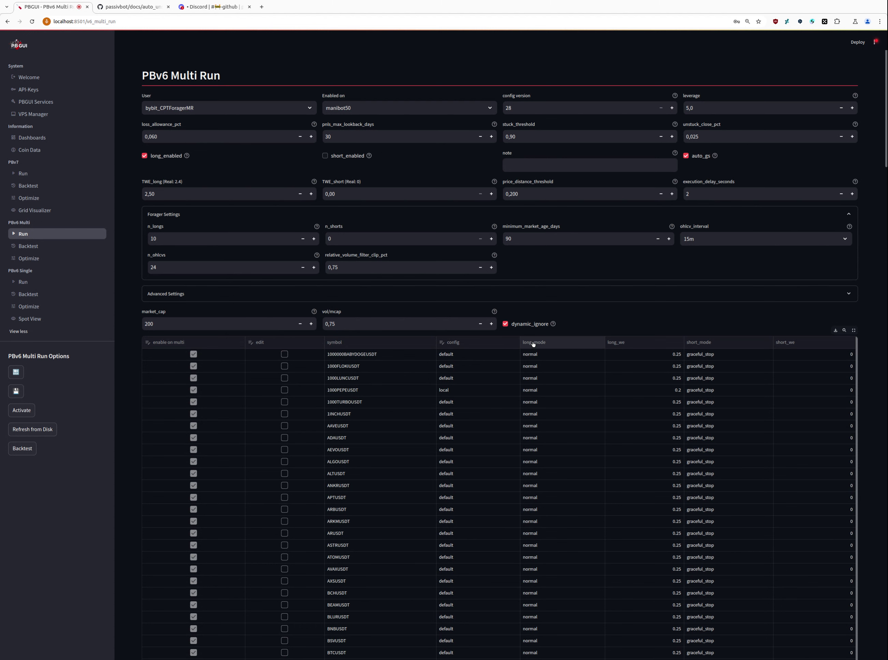
click(450, 343)
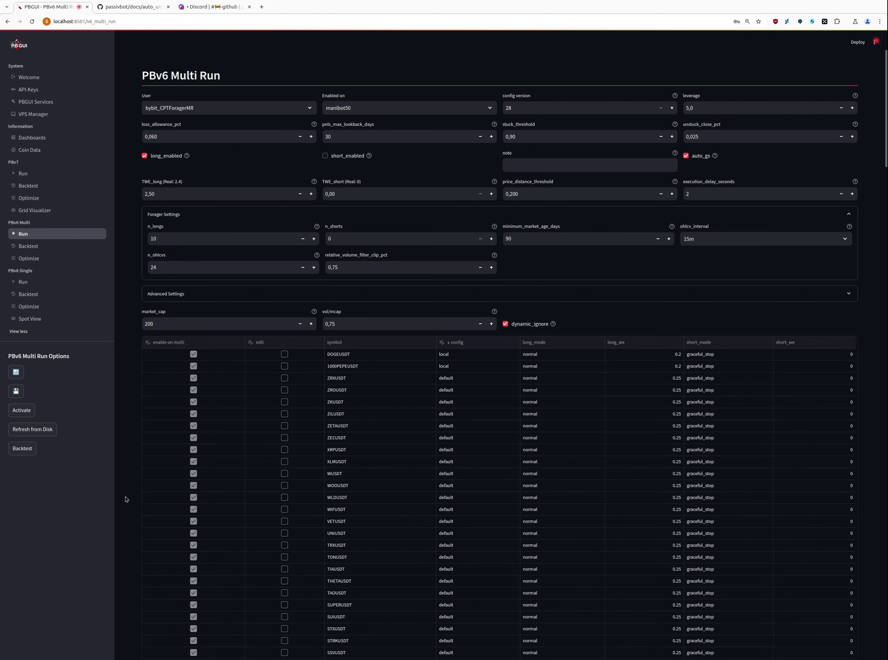
Select and copy the entire v7 conversion of the bybit_CPTForagerMR default config.
scroll(127, 500, down, 20)
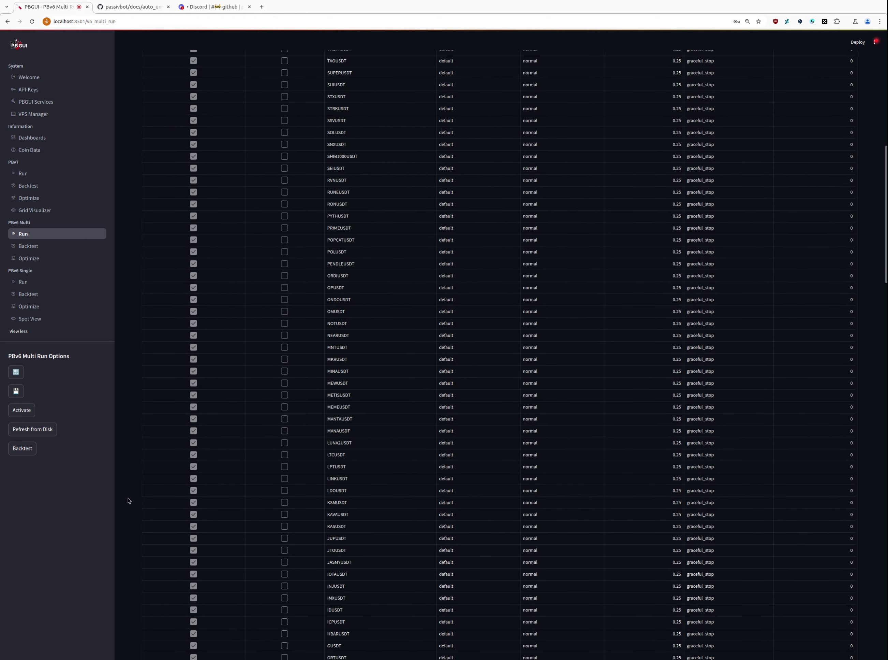
scroll(128, 500, down, 10)
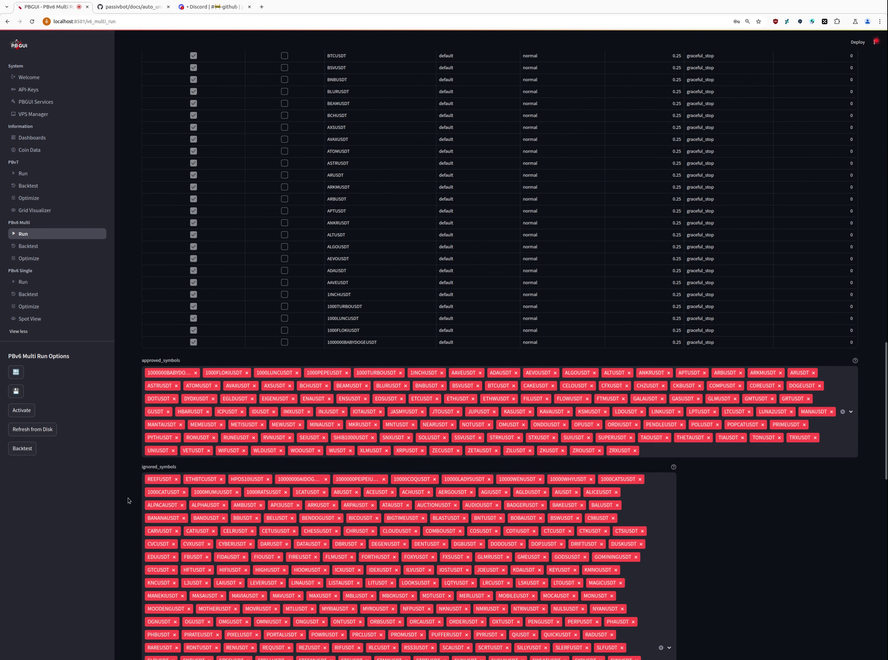
scroll(128, 500, down, 10)
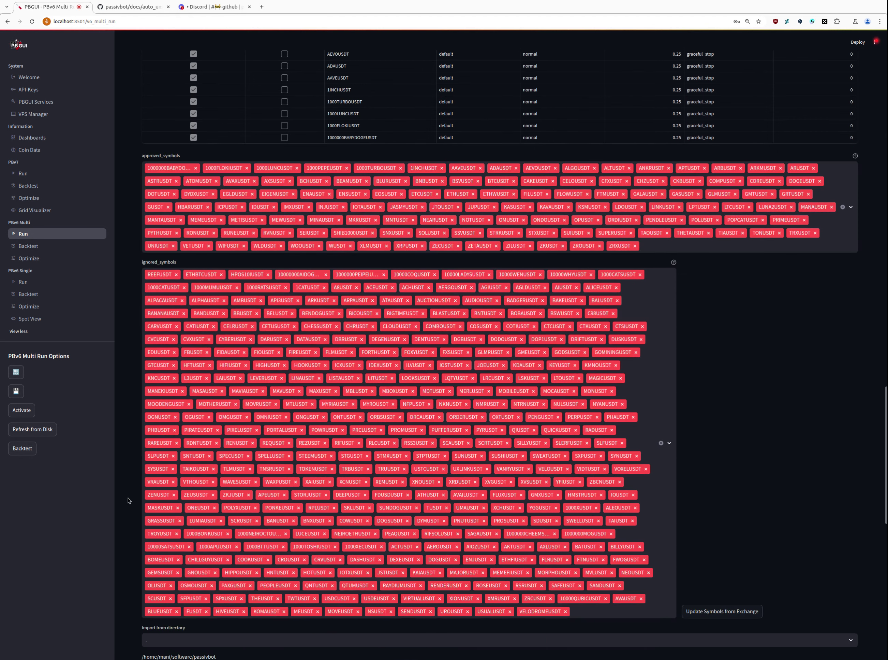
scroll(128, 501, down, 5)
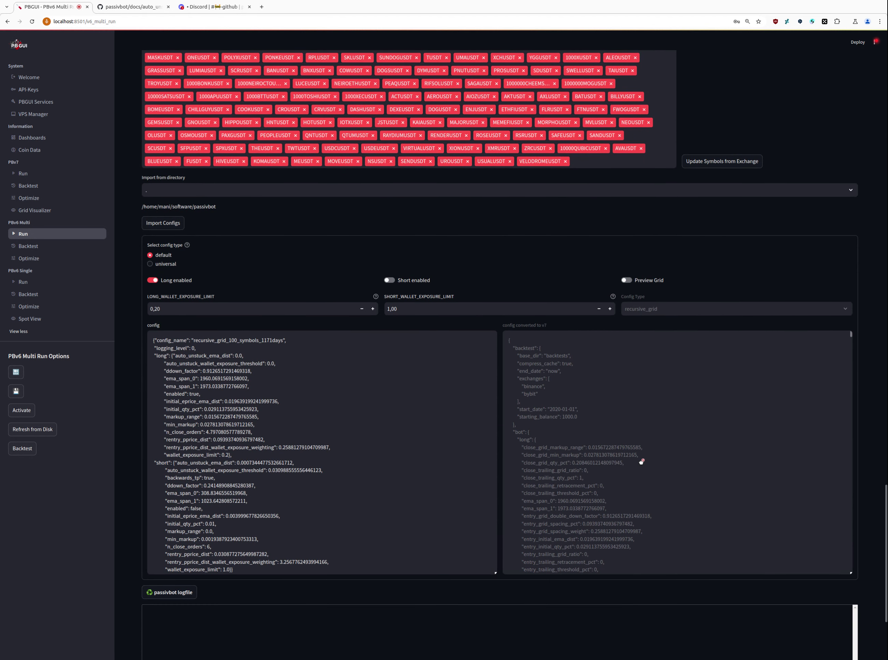
click(597, 413)
key(ctrl+a)
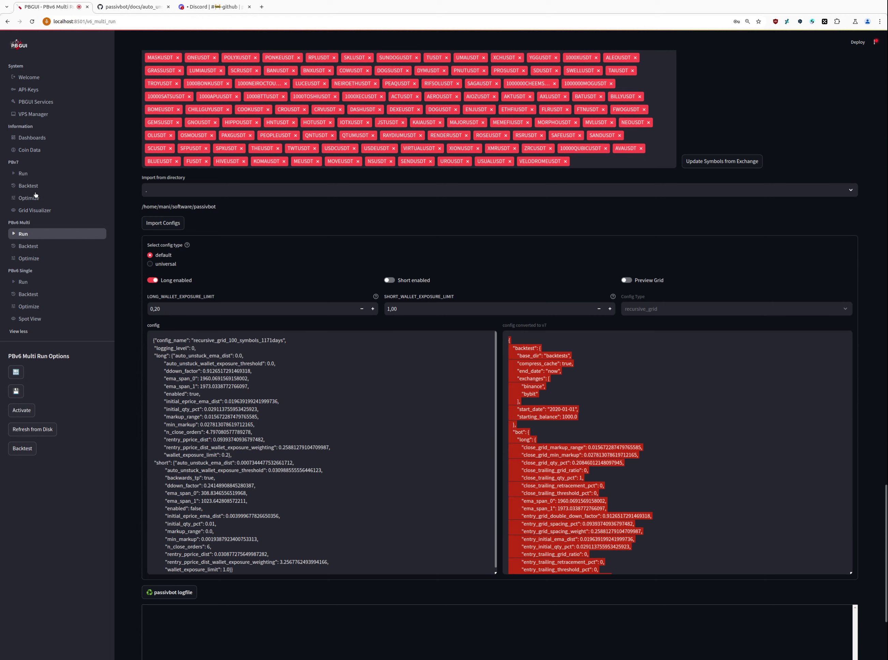
Return from the PBv7 backtest queue to the backtest overview and add a new PBv7 backtest.
click(27, 174)
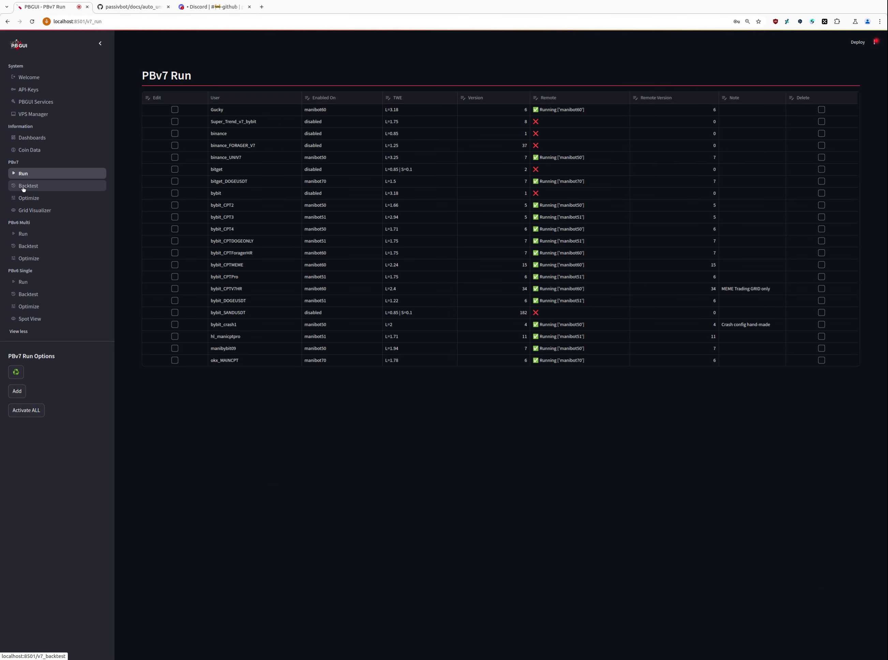
click(22, 187)
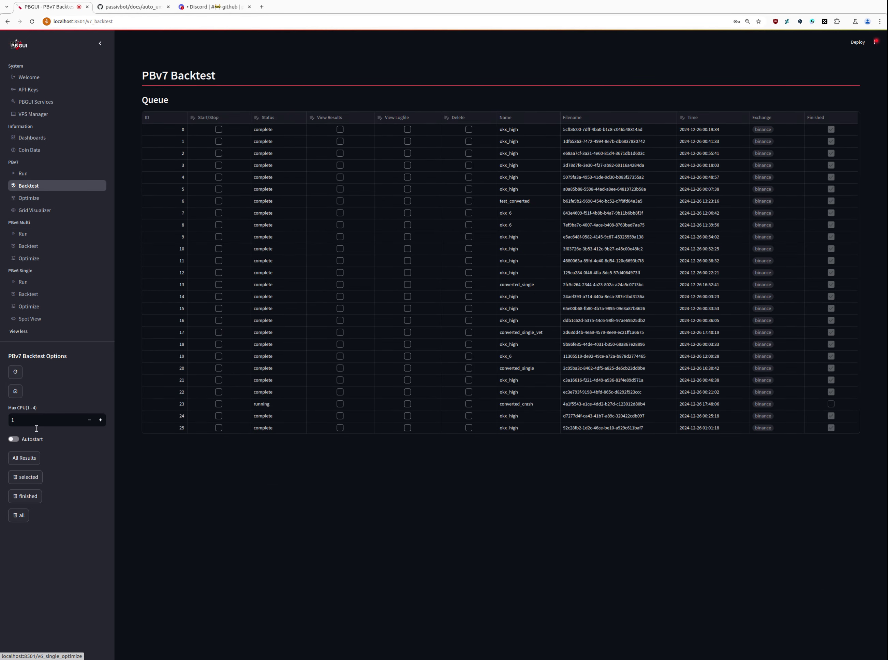
click(16, 390)
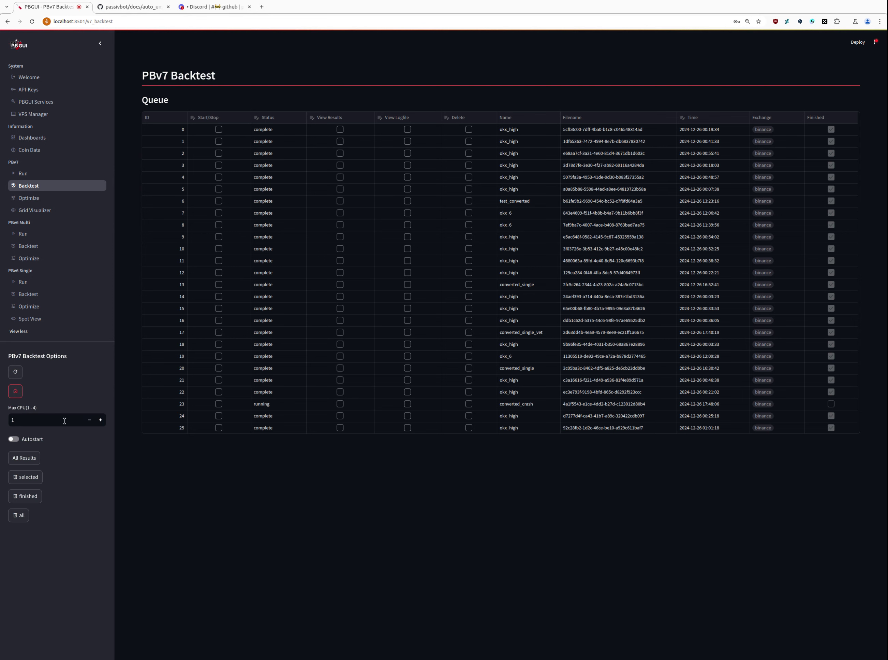
click(27, 431)
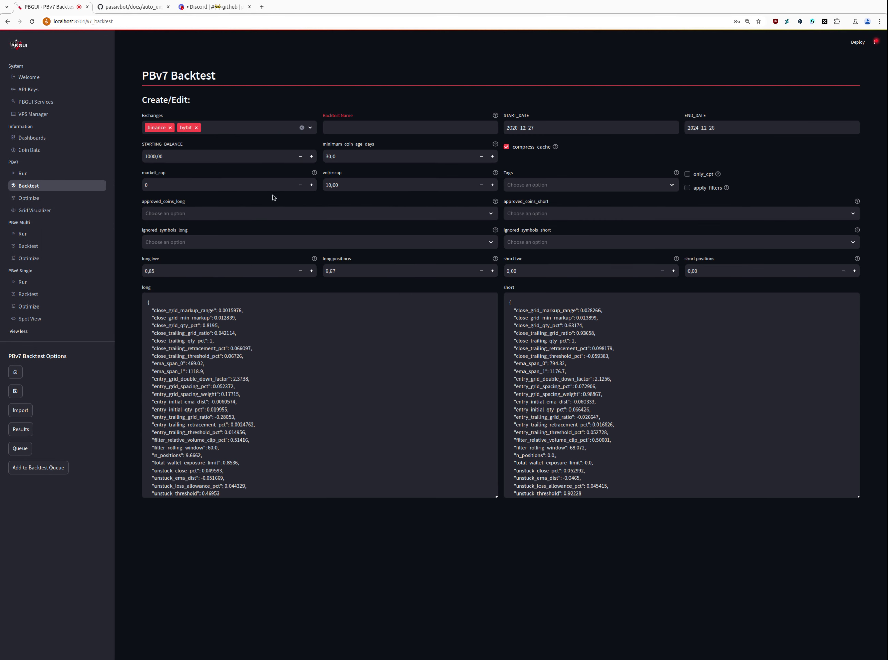
Import the copied v7 config into the new backtest, replacing the existing config text and checking the pasted content.
click(26, 410)
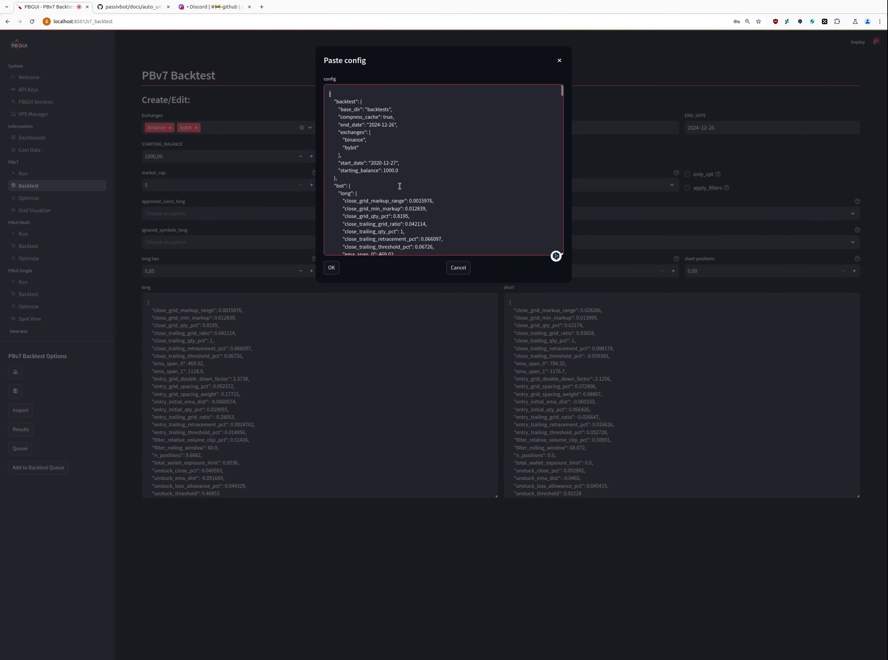
click(401, 183)
key(ctrl+a)
key(ctrl+v)
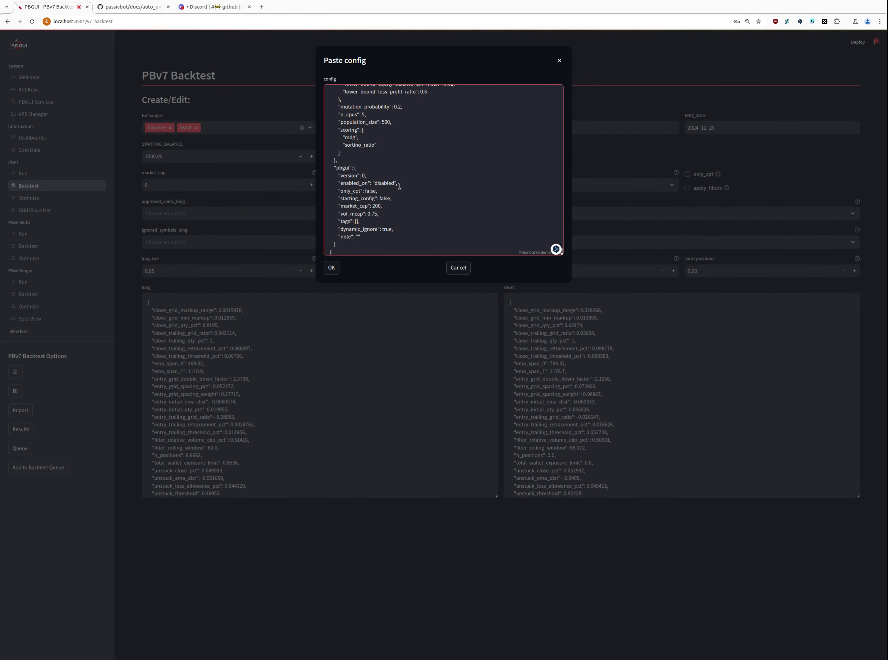
scroll(382, 174, up, 20)
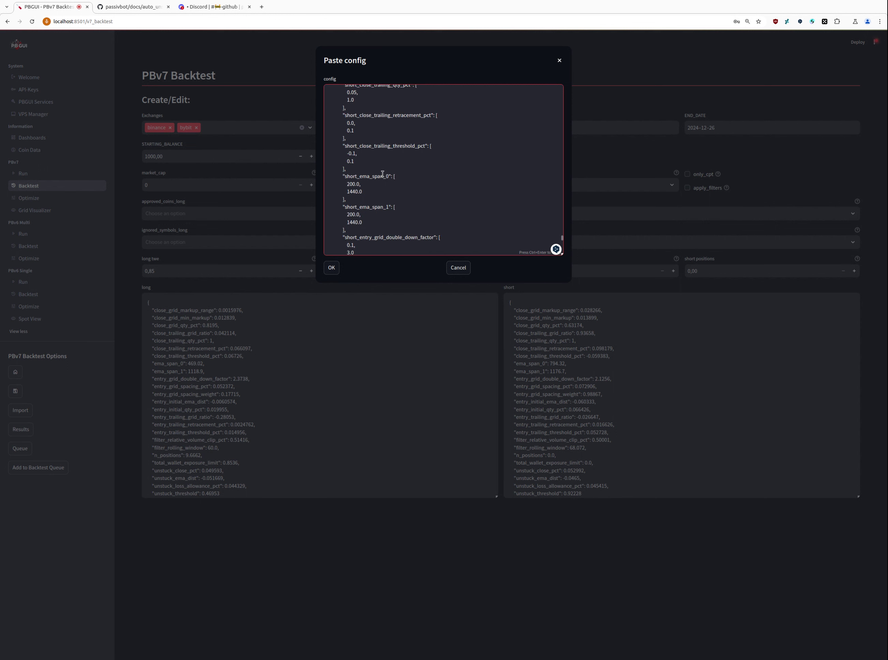
scroll(382, 173, down, 10)
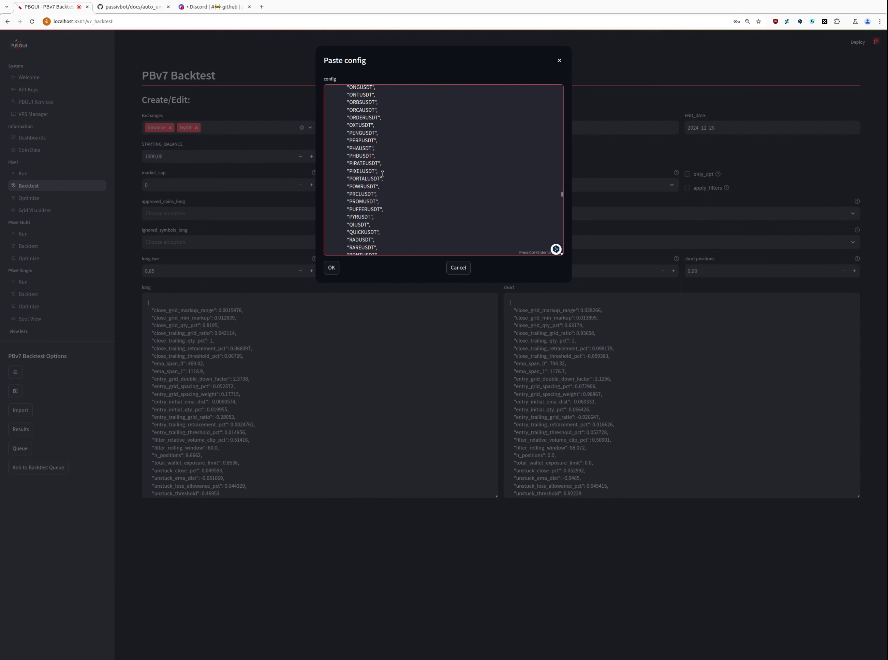
click(332, 268)
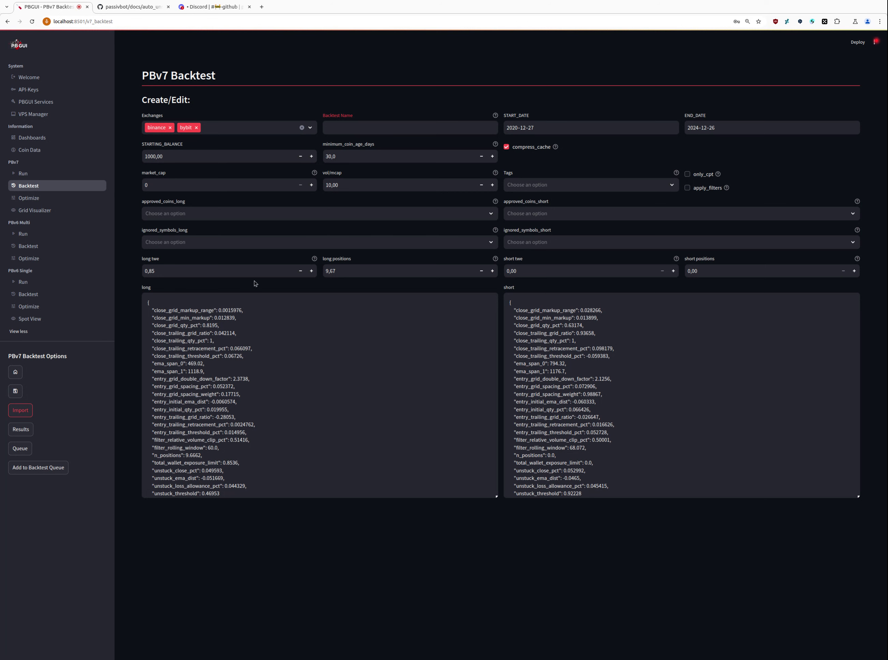
Import the copied v7 conversion of bybit_CPTForagerMR into the new backtest, replacing the whole prefilled config text.
click(22, 411)
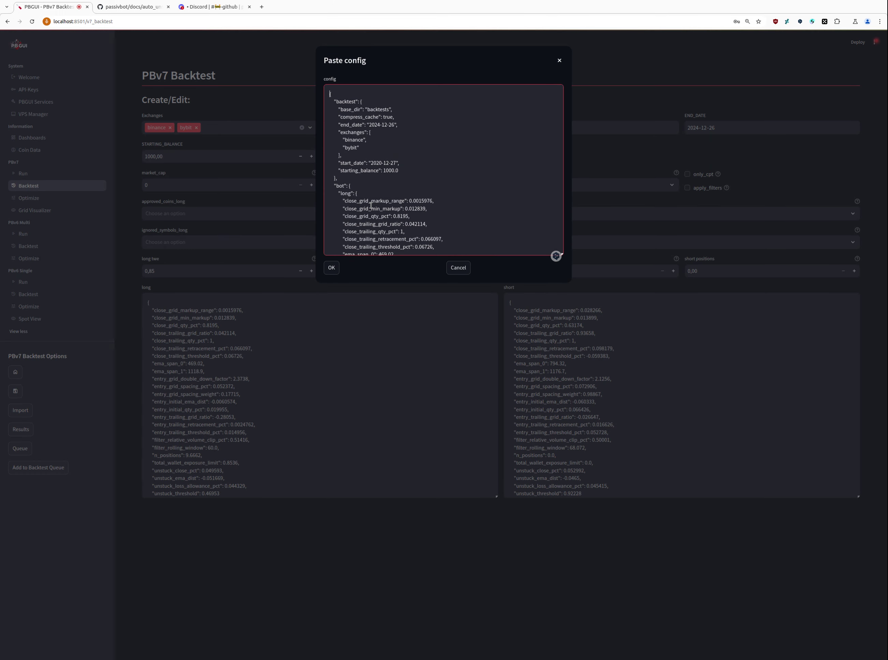
click(373, 199)
key(ctrl+a)
key(Delete)
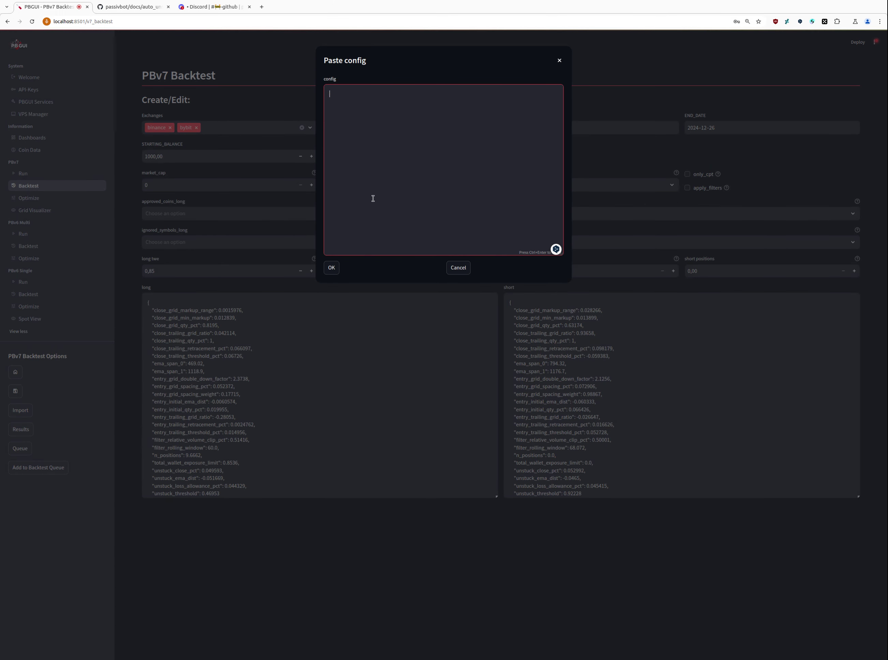
key(ctrl+v)
click(349, 270)
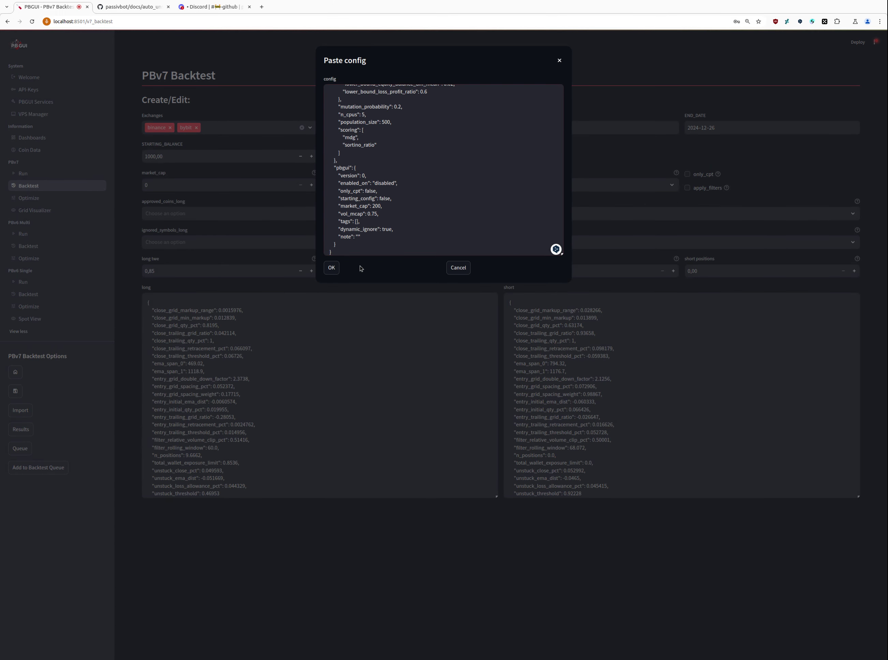
click(338, 267)
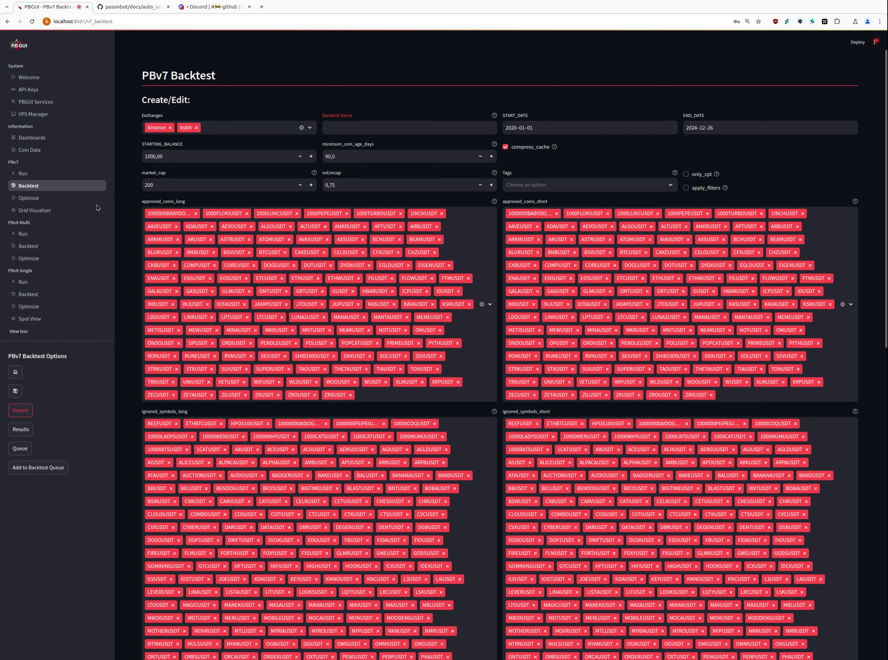
Compare the imported PBv7 backtest settings with the bybit_CPTForagerMR settings in PBv6 Multi Run.
click(23, 234)
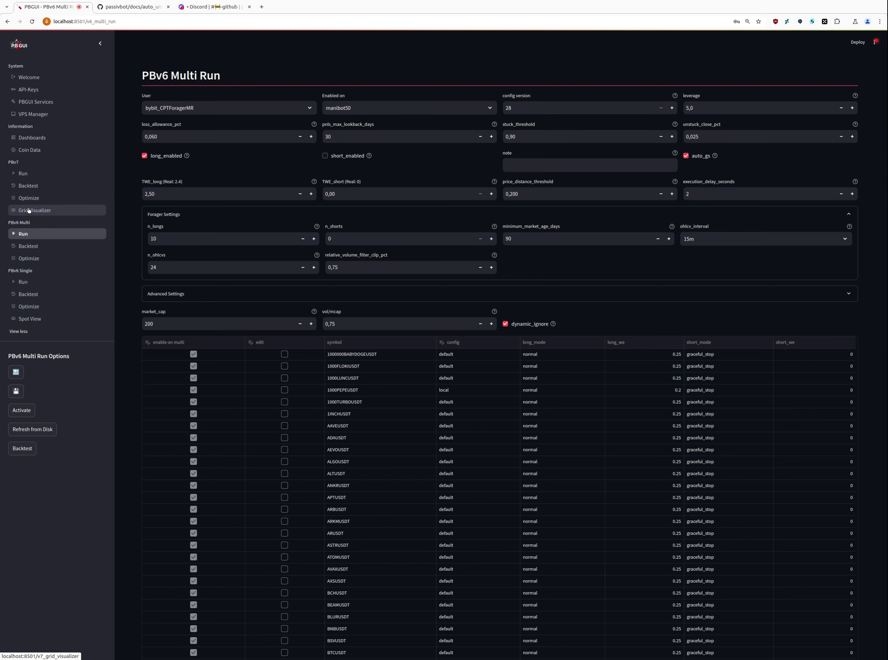
click(28, 186)
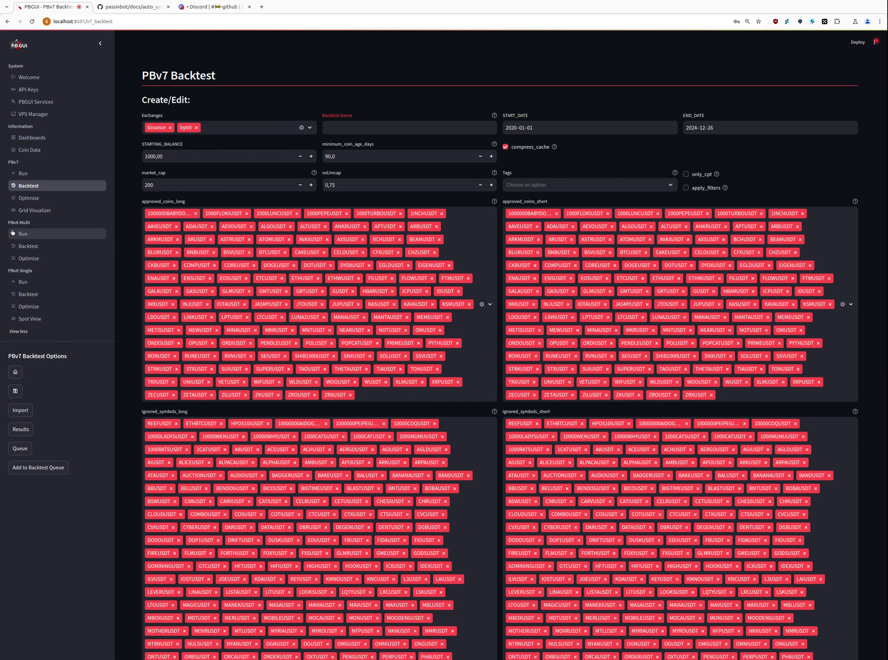
click(29, 235)
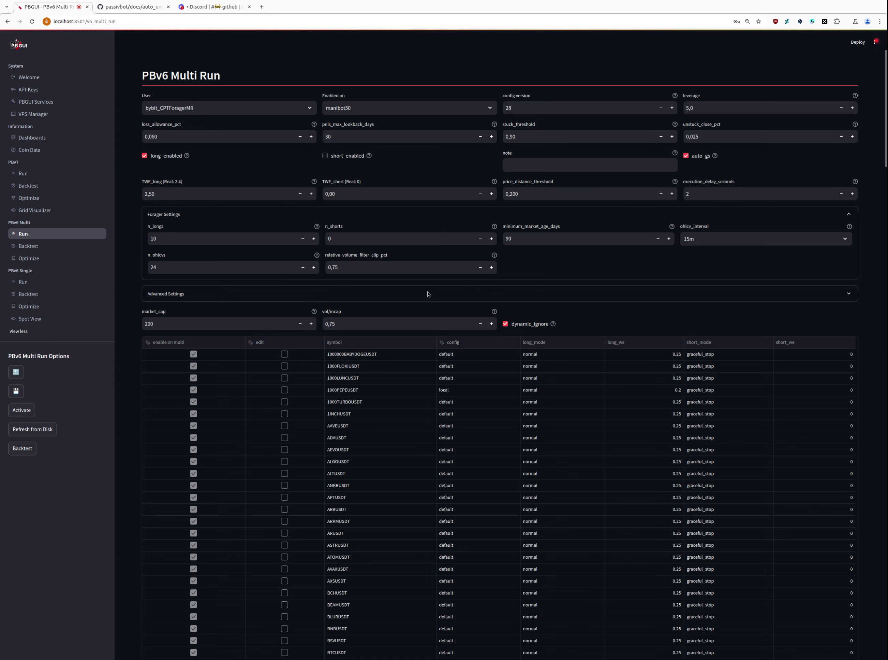
click(38, 175)
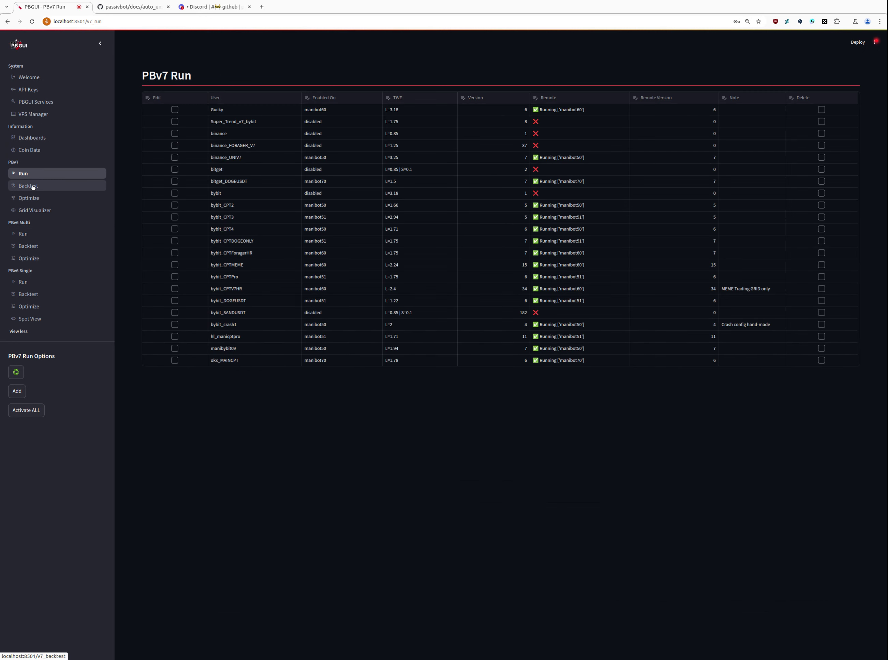
click(33, 187)
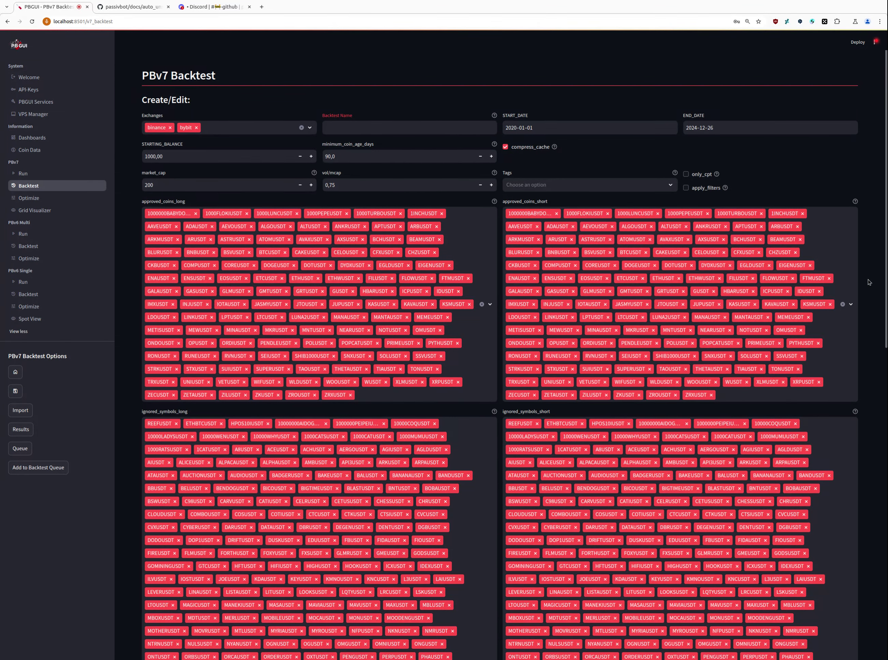
Enable only_cpt for the backtest and name it converted_forager_mr.
click(686, 174)
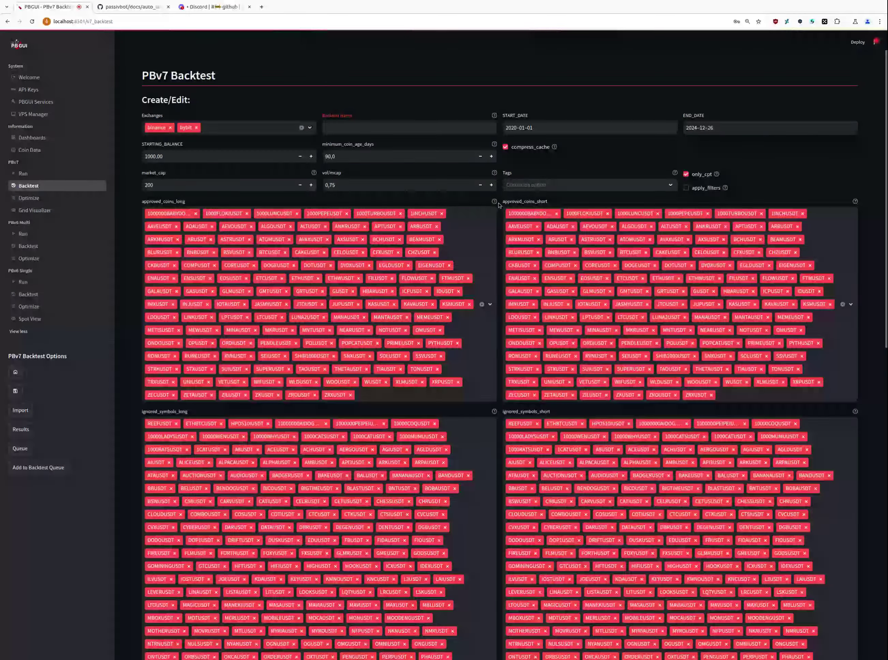
click(340, 125)
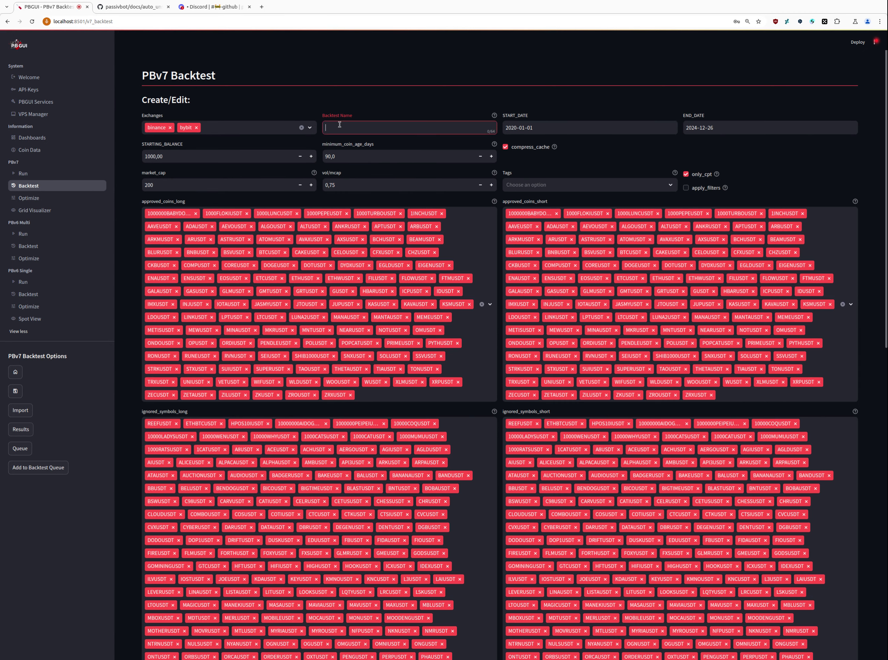
text(converted_forager_mr)
Check the backtest's long twe against the real TWE_long in PBv6 Multi Run, sorting the symbol table with local configs first.
scroll(125, 337, down, 9)
scroll(125, 339, down, 6)
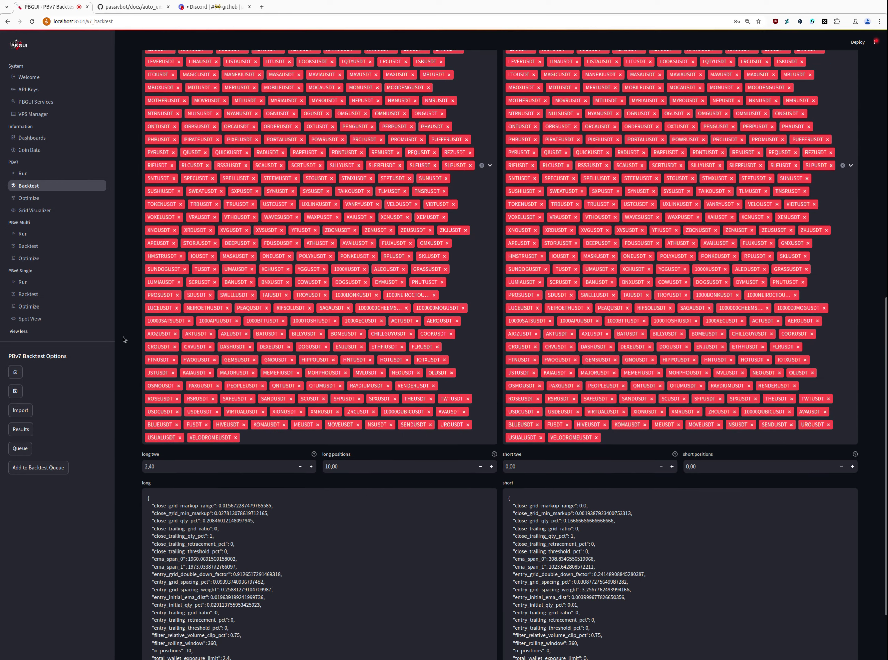
scroll(162, 389, down, 1)
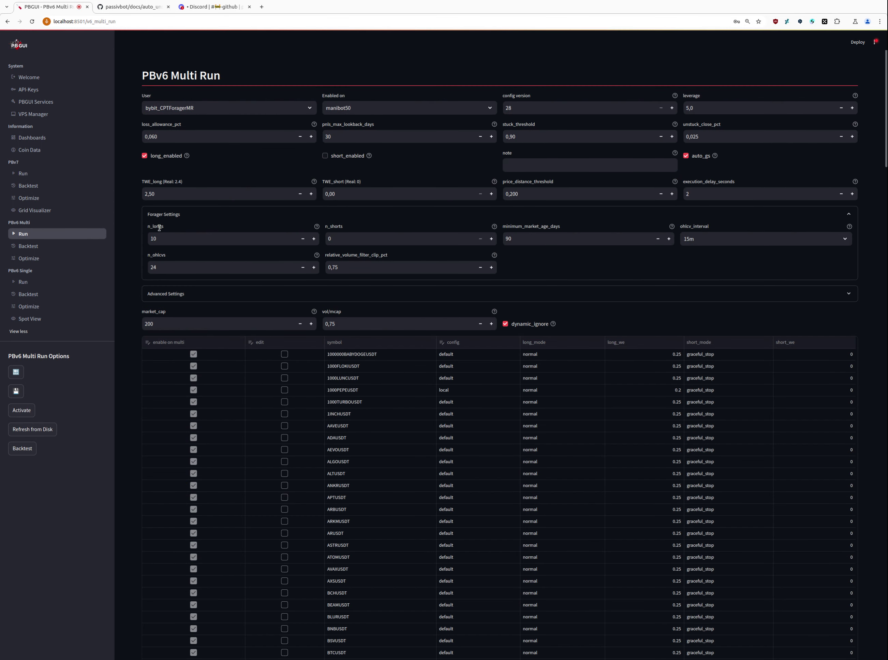
drag(164, 182, 181, 182)
click(138, 202)
click(446, 345)
click(452, 345)
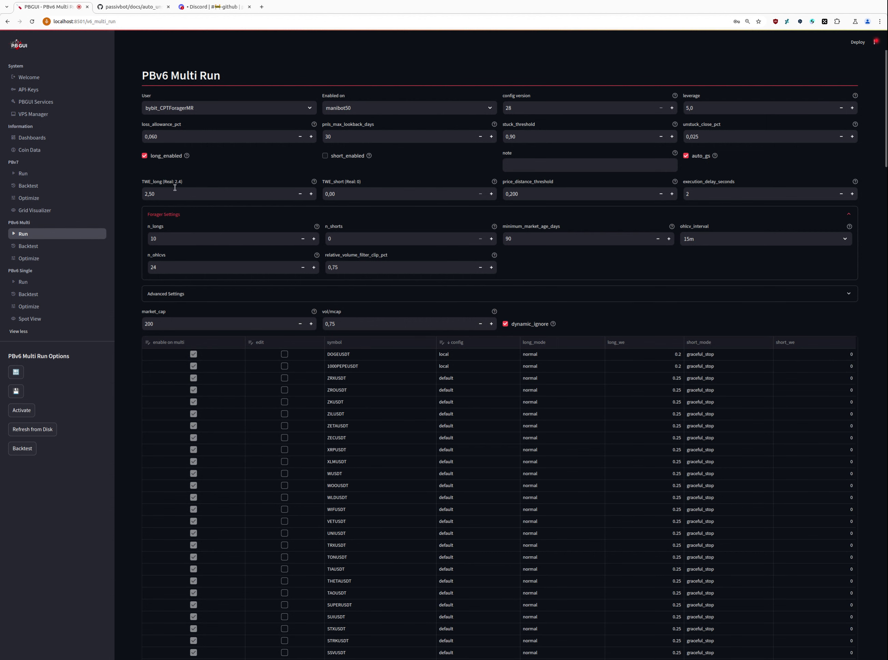
drag(169, 184, 187, 190)
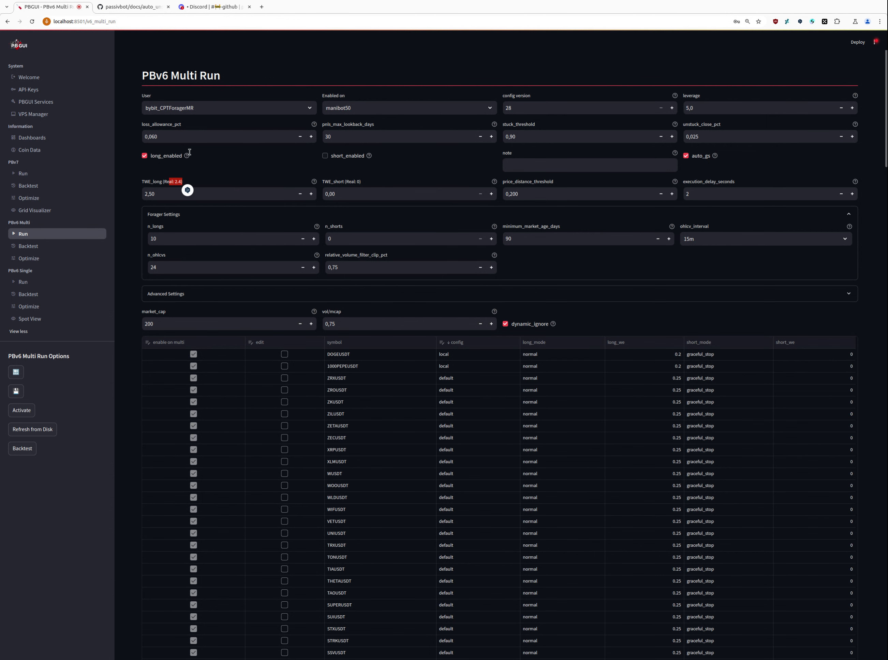
Review the converted_forager_mr backtest from its general settings through the coin lists to the long and short parameters.
click(26, 186)
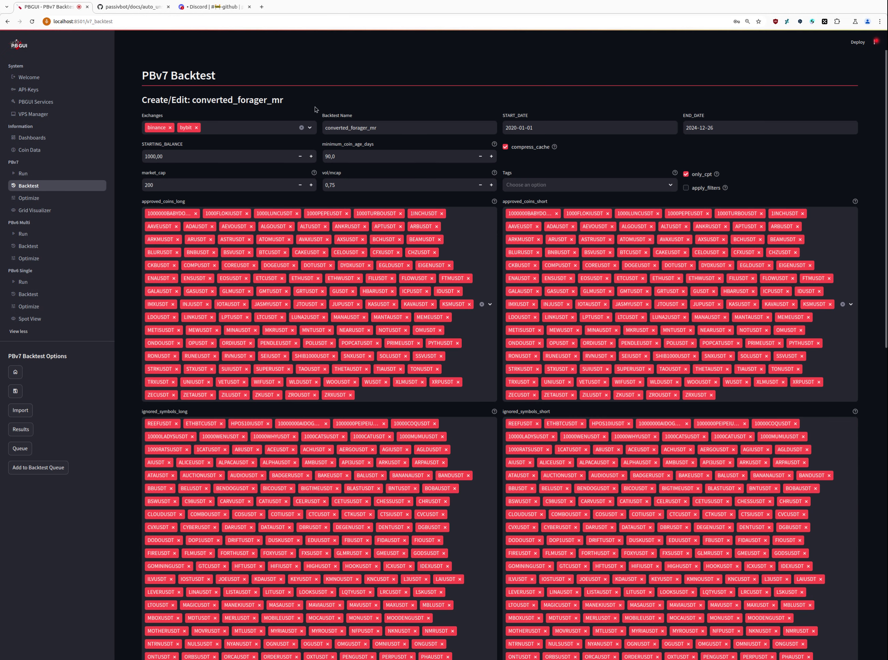
scroll(126, 363, down, 4)
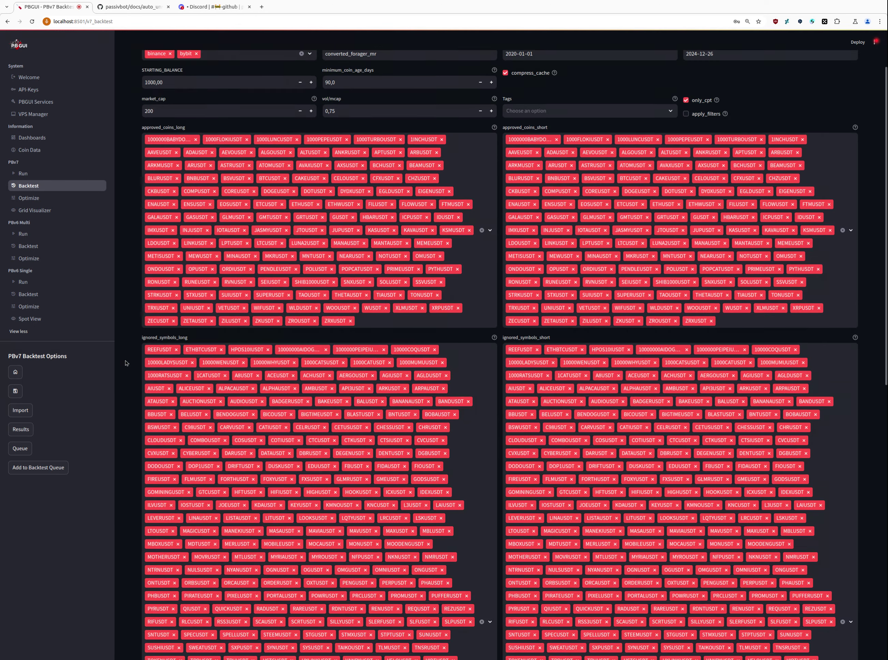
scroll(126, 363, down, 2)
scroll(126, 363, down, 8)
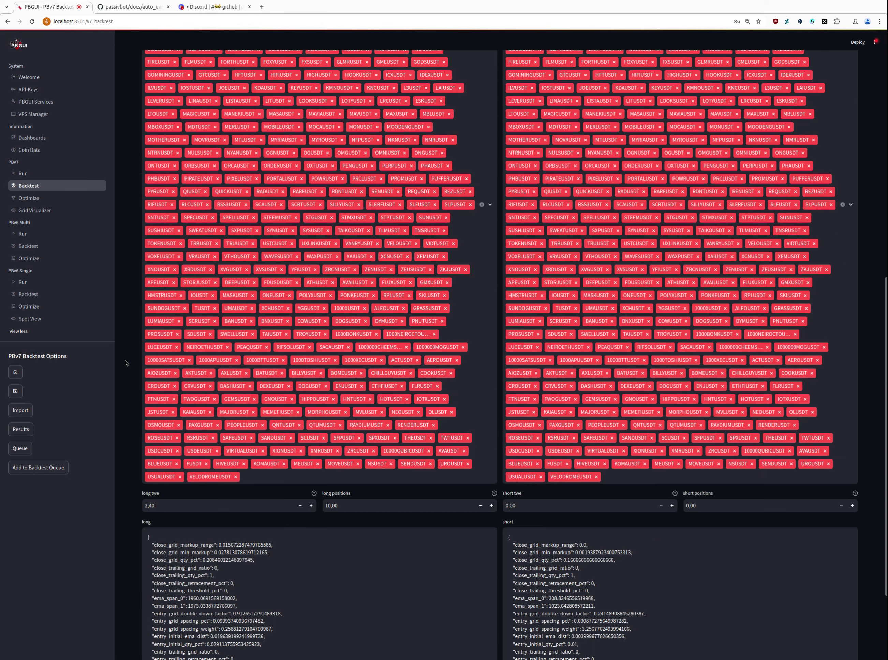
scroll(126, 363, up, 13)
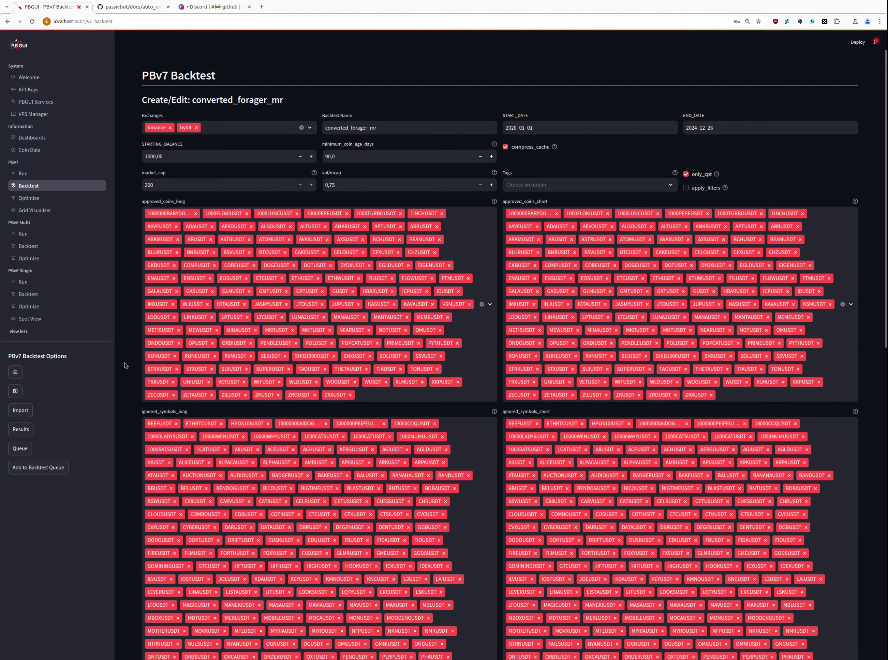
scroll(125, 365, down, 10)
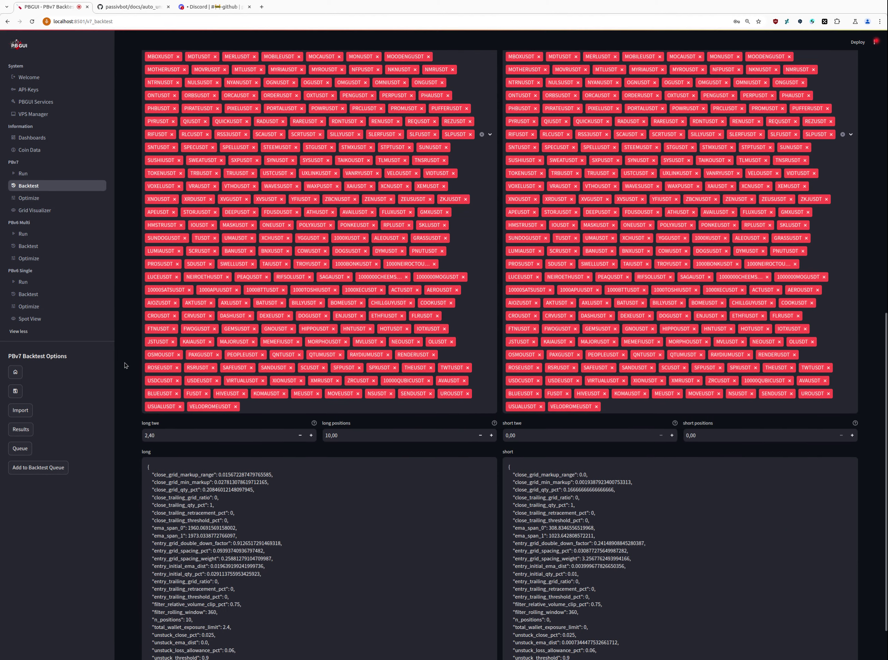
scroll(125, 366, up, 7)
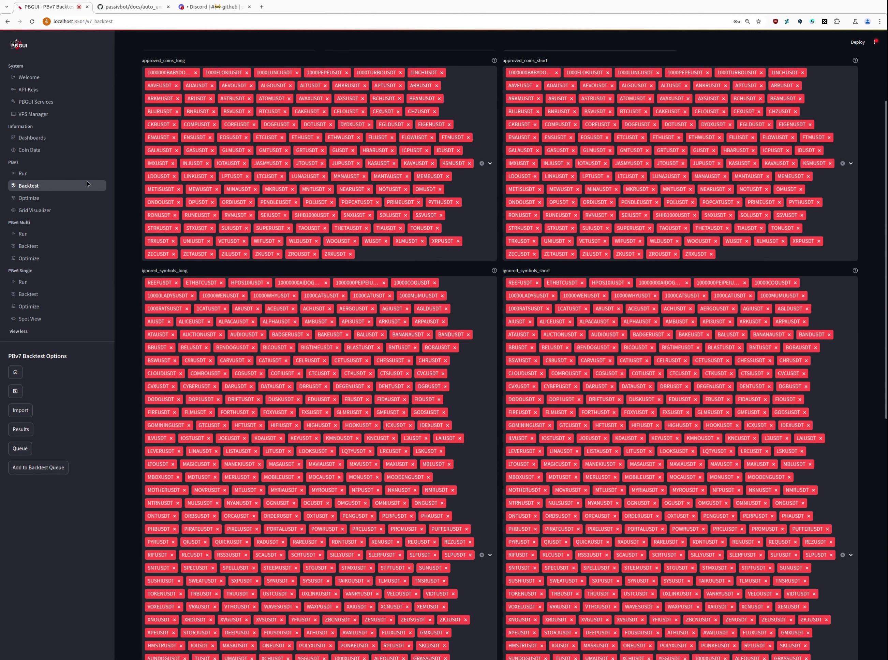
scroll(88, 183, up, 4)
Add a new PBv7 run and import the copied v7 config into it for the user bybit_CPTForagerMR.
click(36, 174)
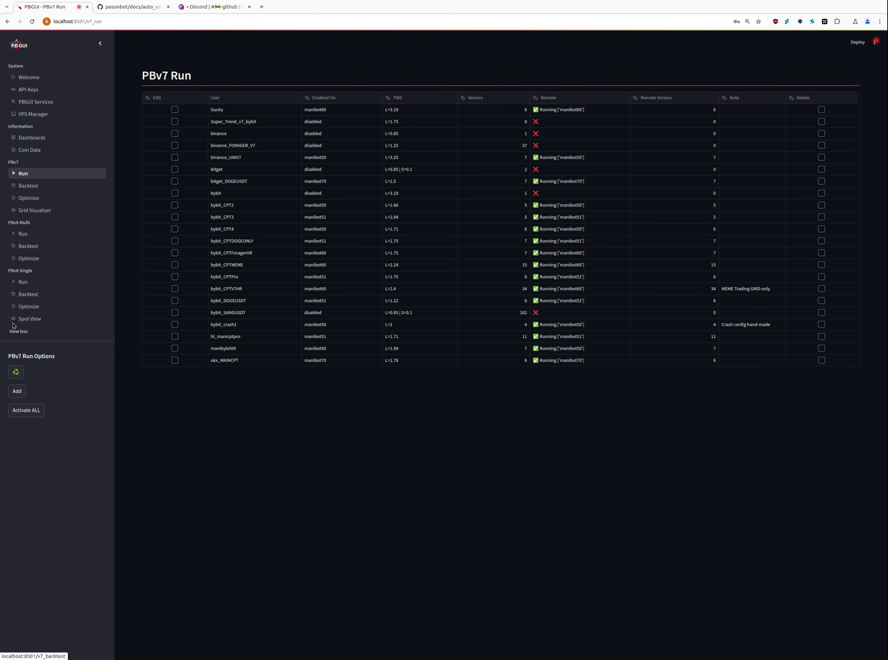
click(17, 392)
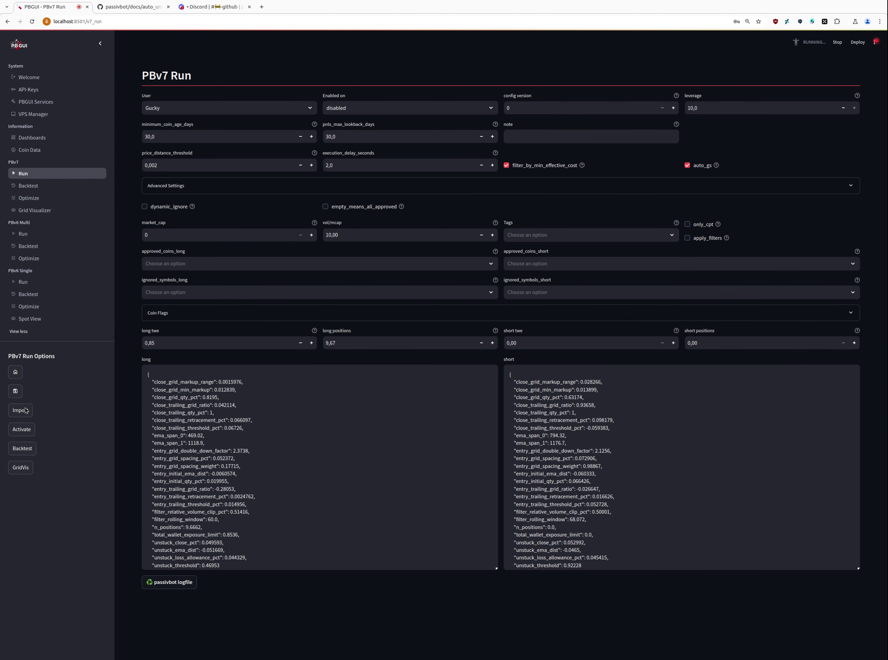
click(26, 410)
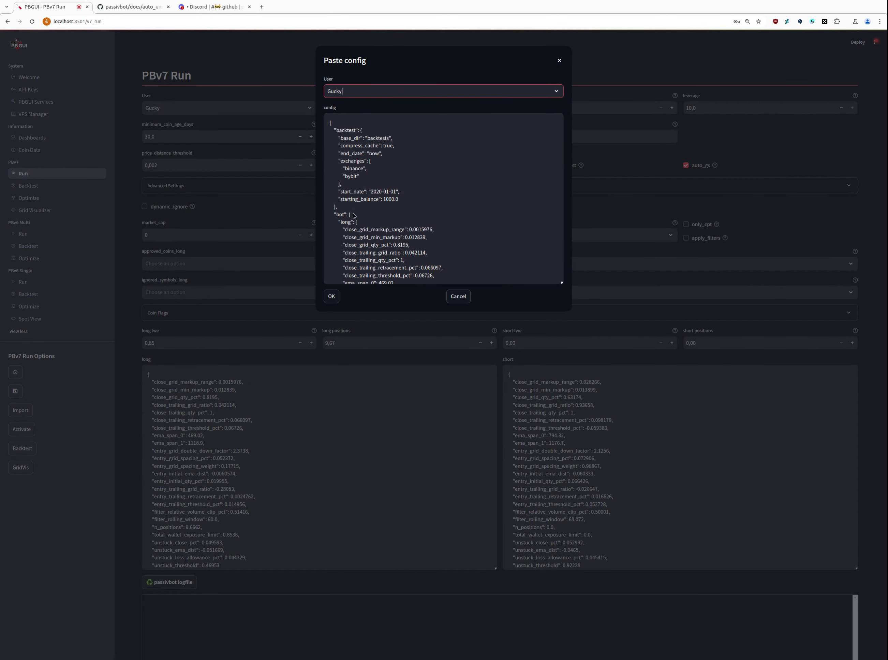
click(399, 208)
key(ctrl+a)
key(ctrl+v)
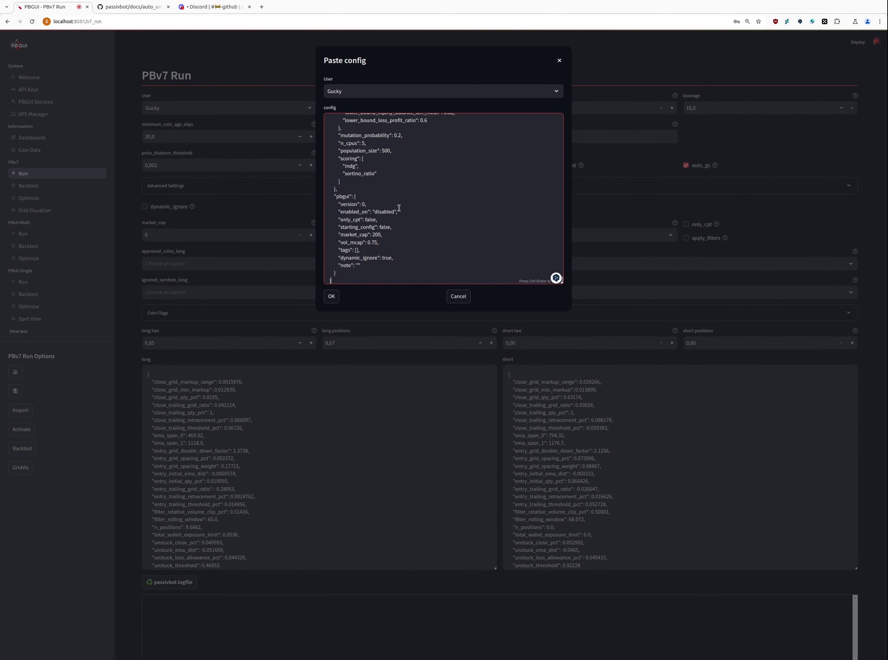
click(375, 294)
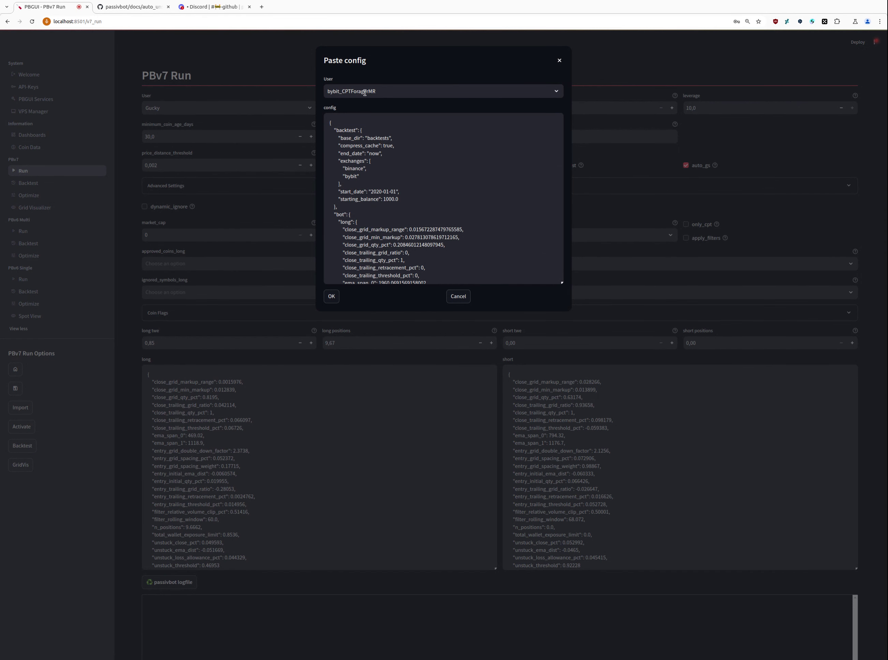
click(333, 297)
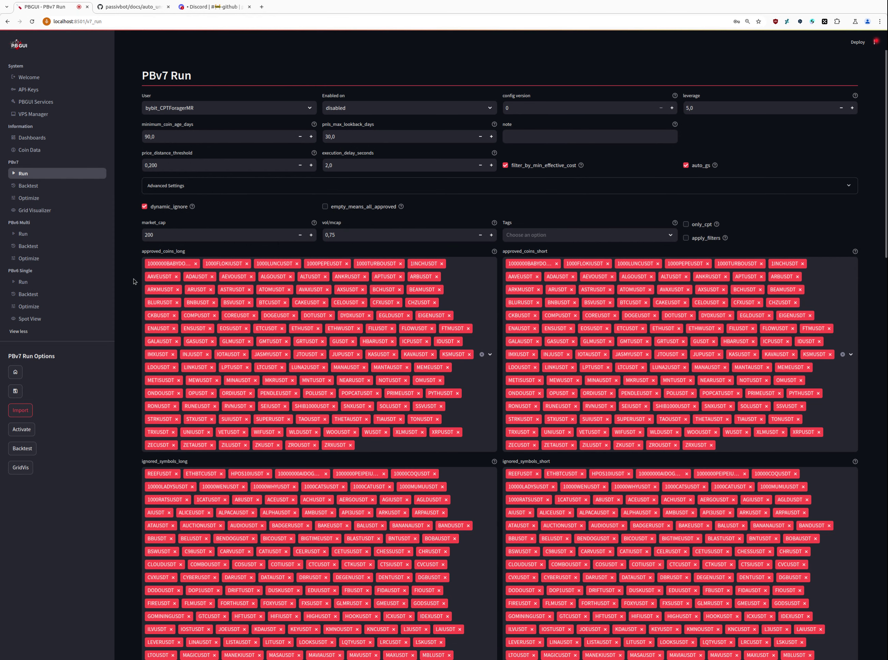
Review the imported run's settings, symbol lists and long/short values, and expand its coin flags.
scroll(134, 281, down, 10)
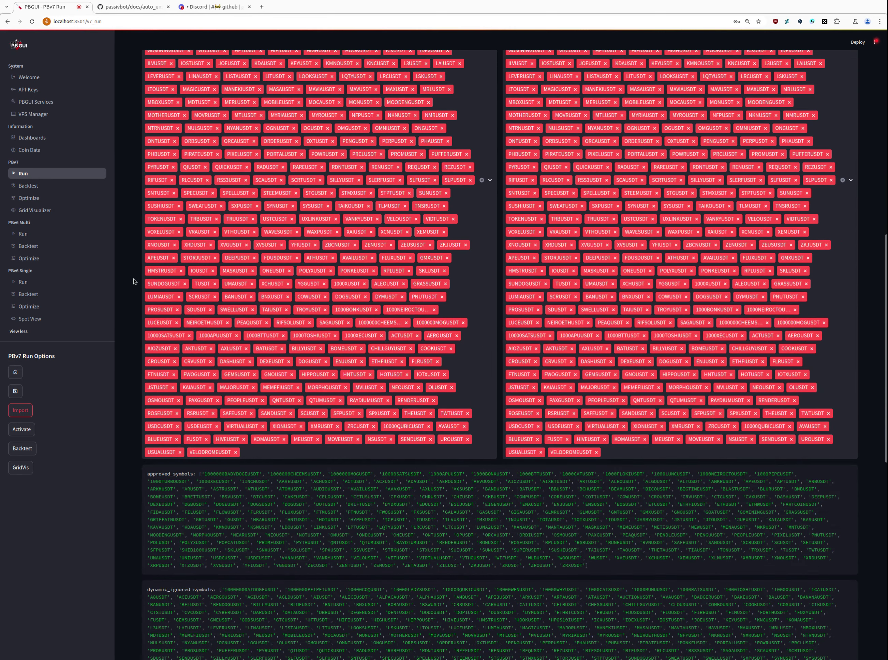
scroll(133, 281, up, 10)
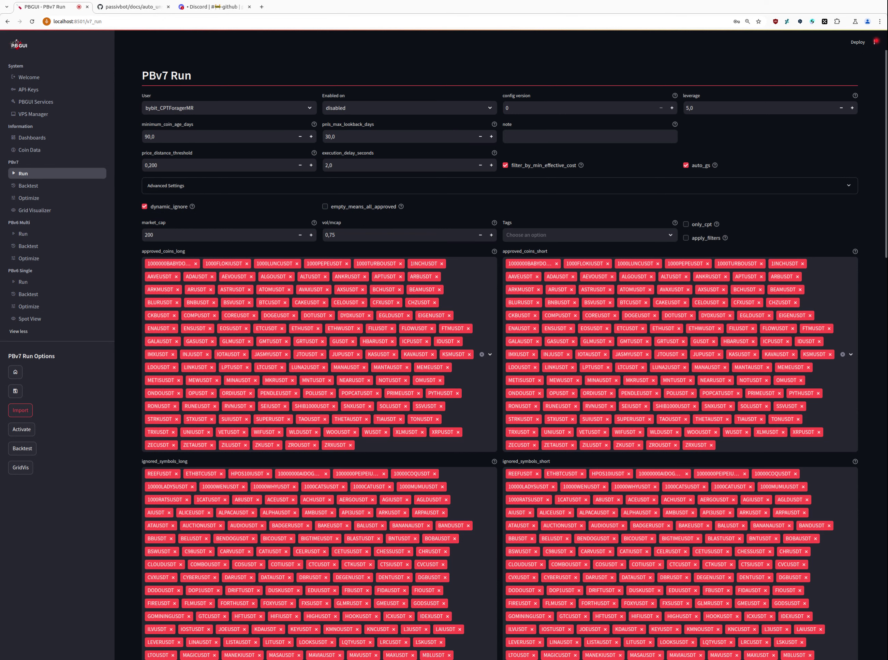
scroll(134, 282, down, 1)
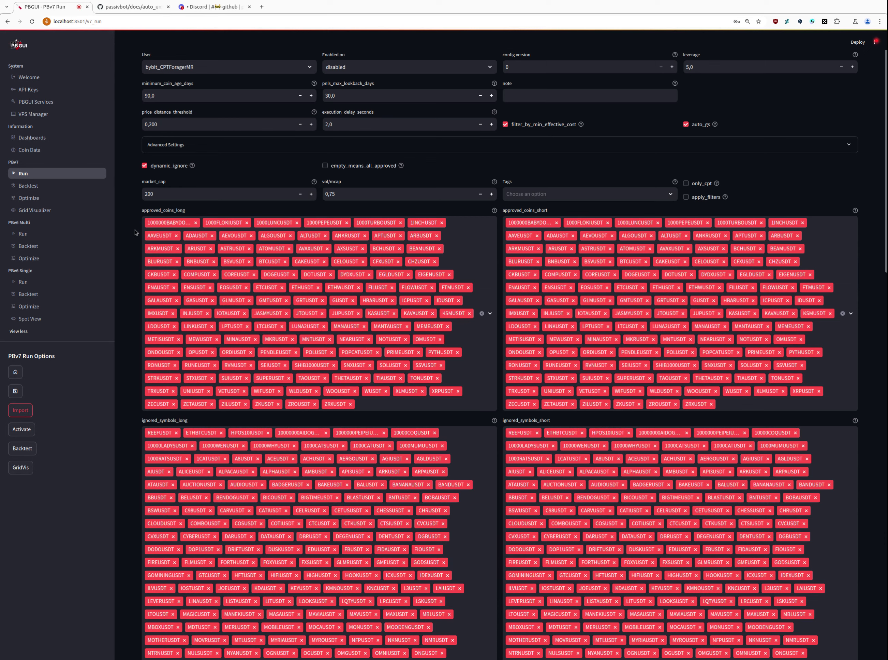
scroll(135, 234, up, 1)
scroll(134, 235, down, 15)
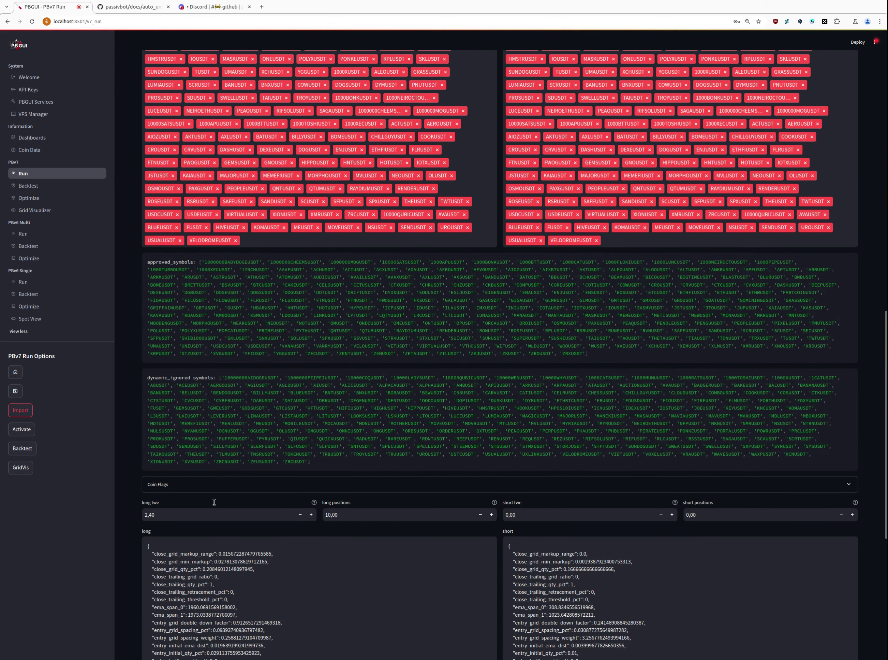
click(179, 487)
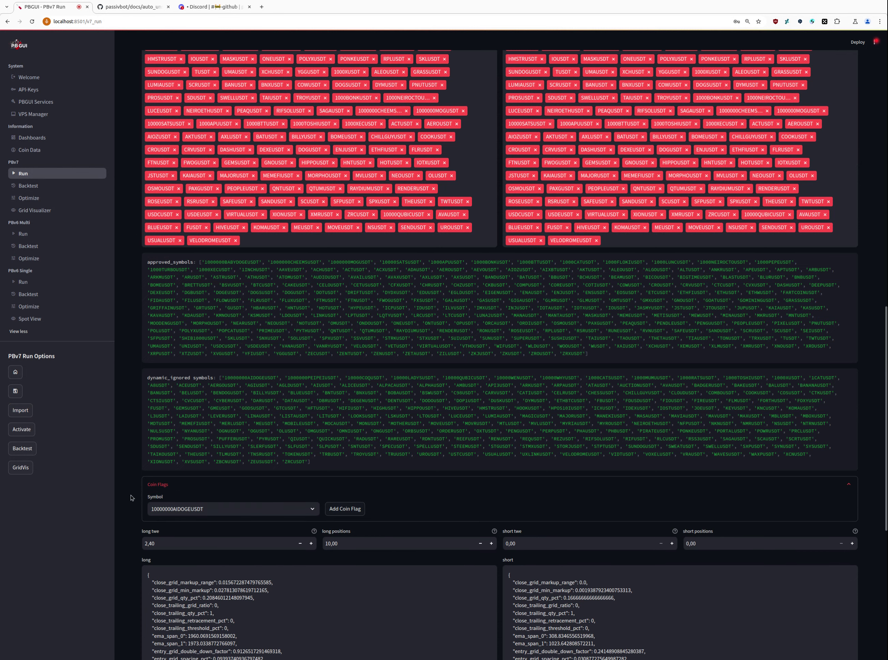
scroll(131, 498, down, 1)
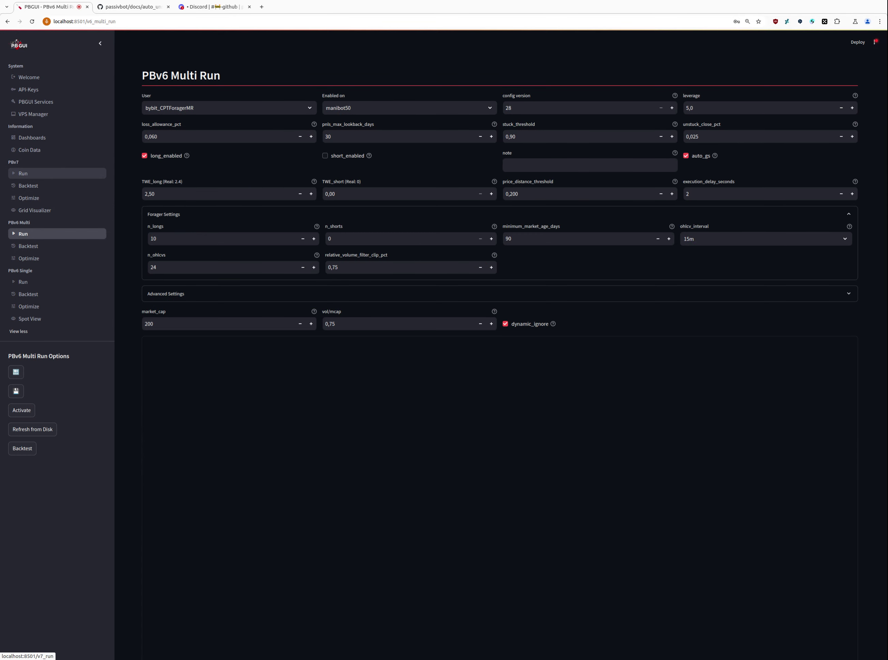
Sort the bybit_CPTForagerMR symbol table in PBv6 Multi Run with local configs first and open DOGEUSDT for editing.
click(456, 343)
click(457, 344)
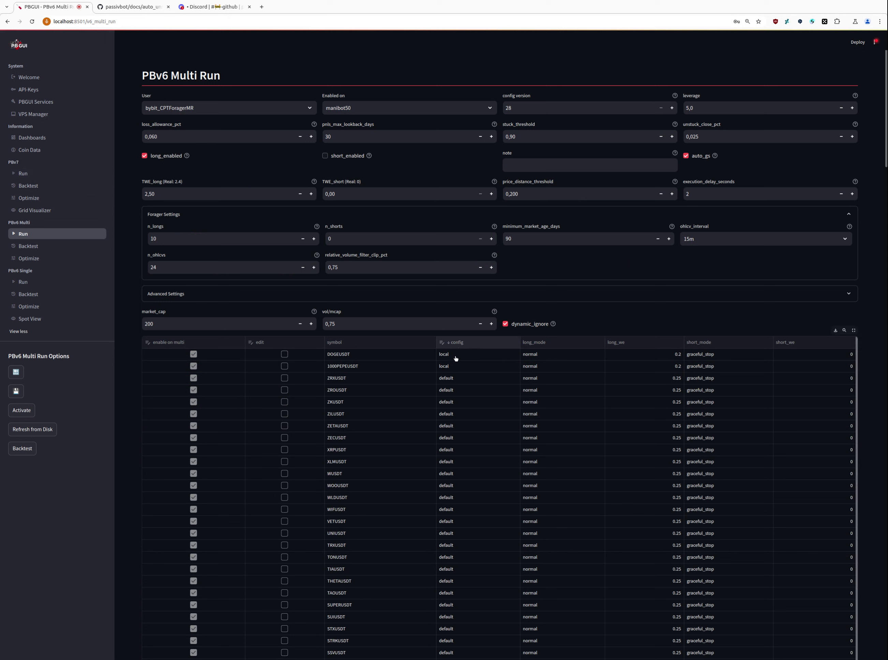
click(284, 354)
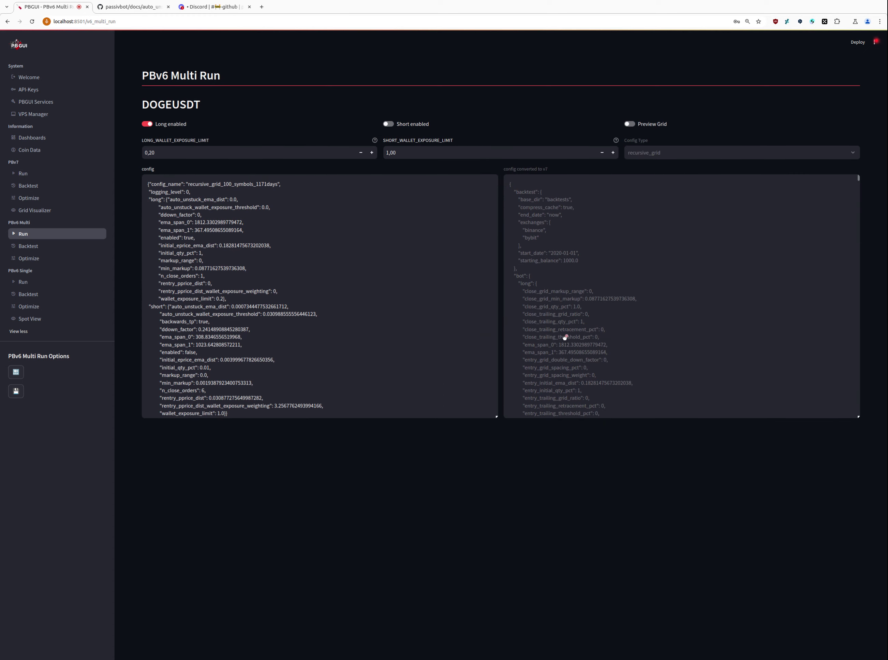
Copy the entire v7-converted config of DOGEUSDT from its PBv6 Multi Run editor.
click(565, 332)
key(ctrl+a)
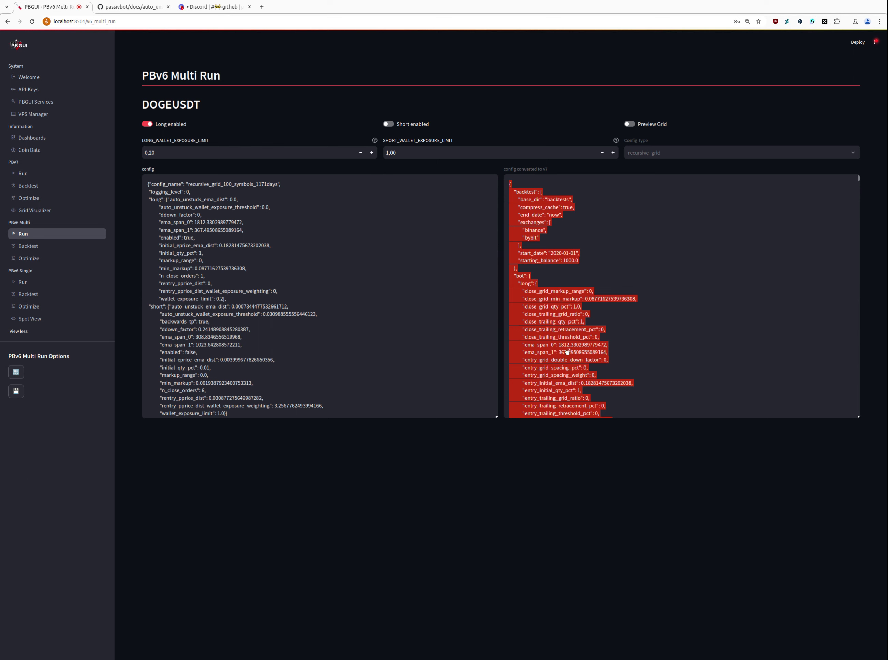
click(305, 265)
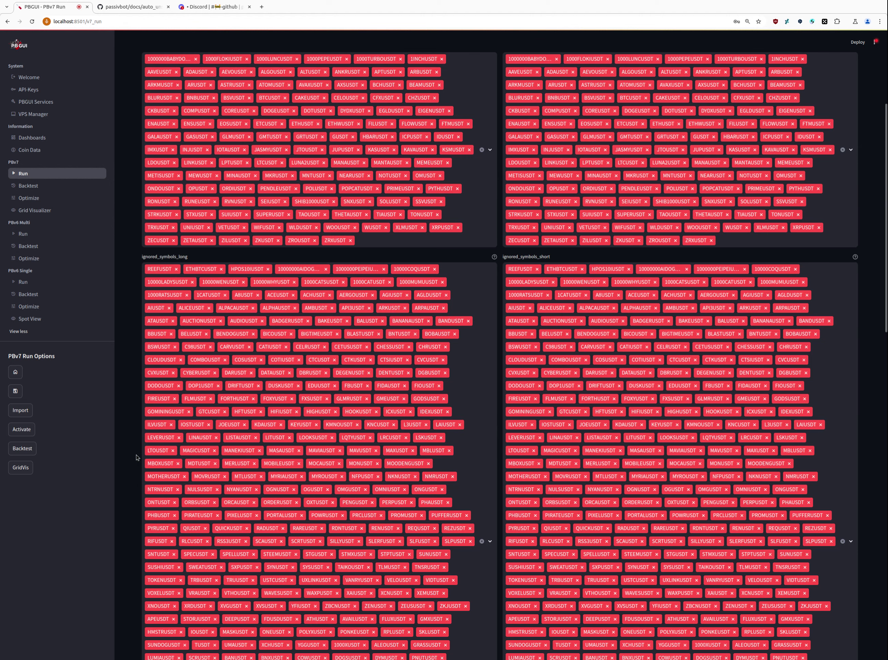
Check the PBv7 run's coin flags, and sort the bybit_CPTForagerMR symbols in PBv6 Multi Run with local configs first.
scroll(136, 456, down, 12)
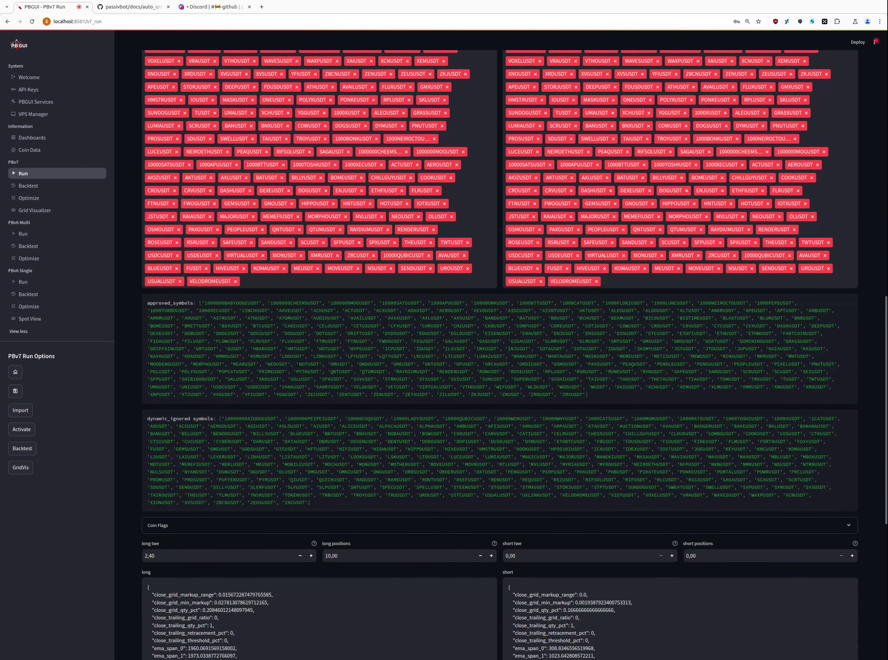
click(204, 525)
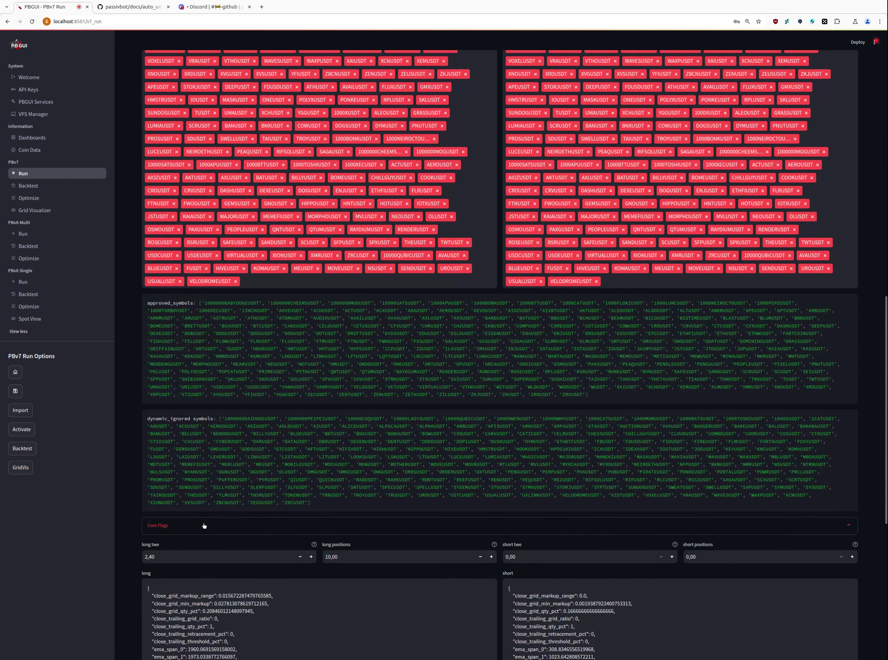
click(40, 235)
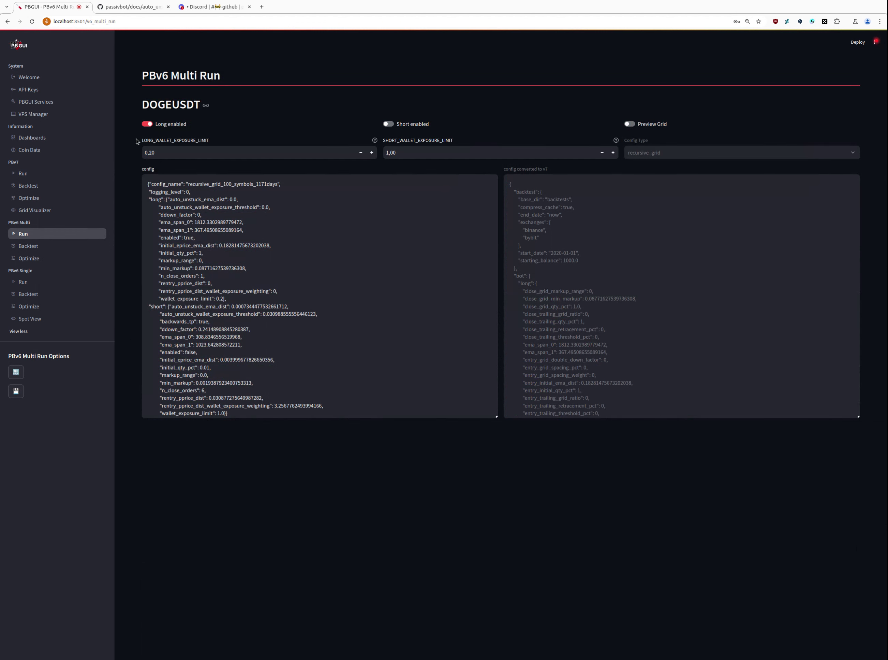
click(16, 373)
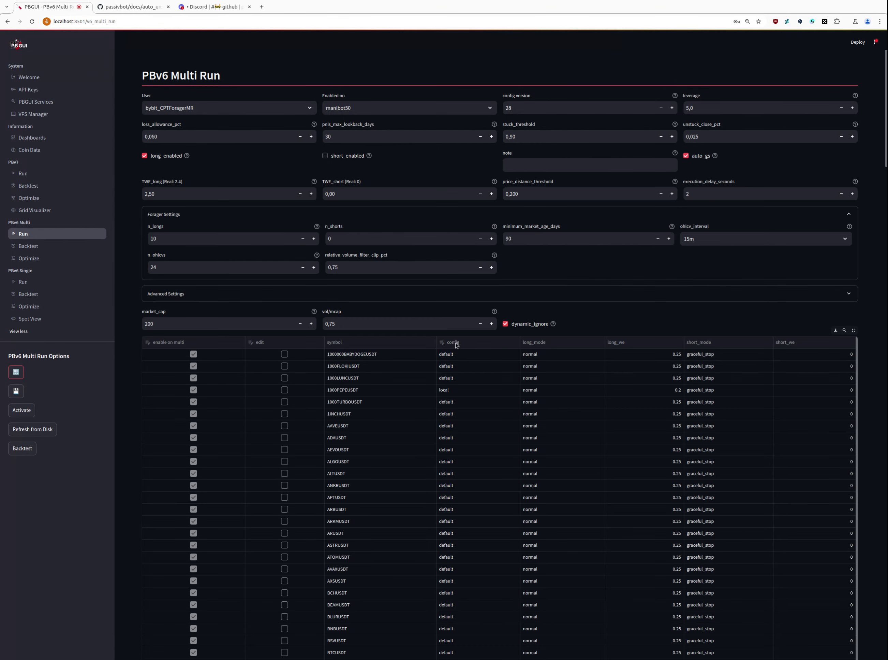
click(454, 342)
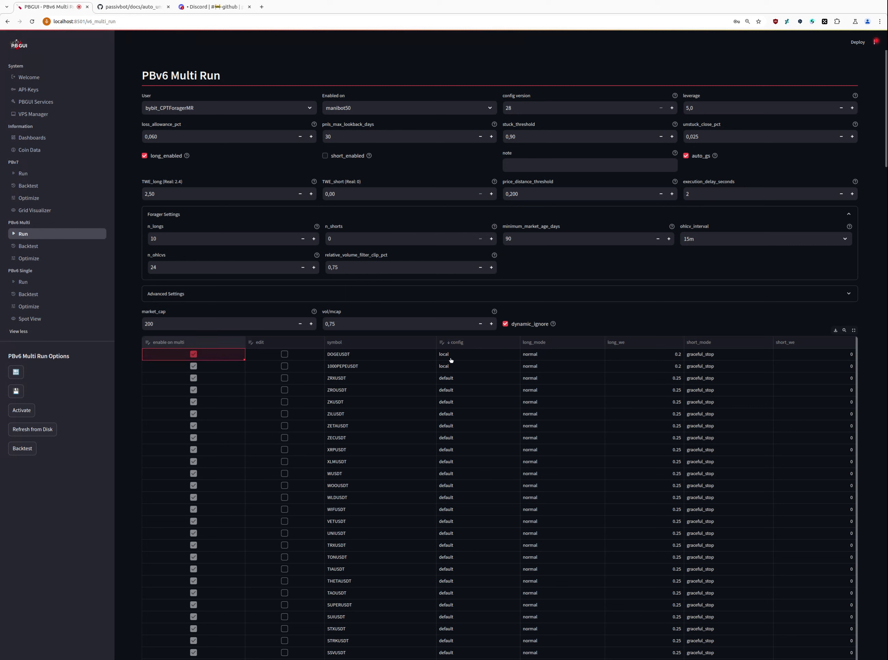
Add a coin flag for DOGEUSDT to the bybit_CPTForagerMR run in PBv7 Run.
click(44, 179)
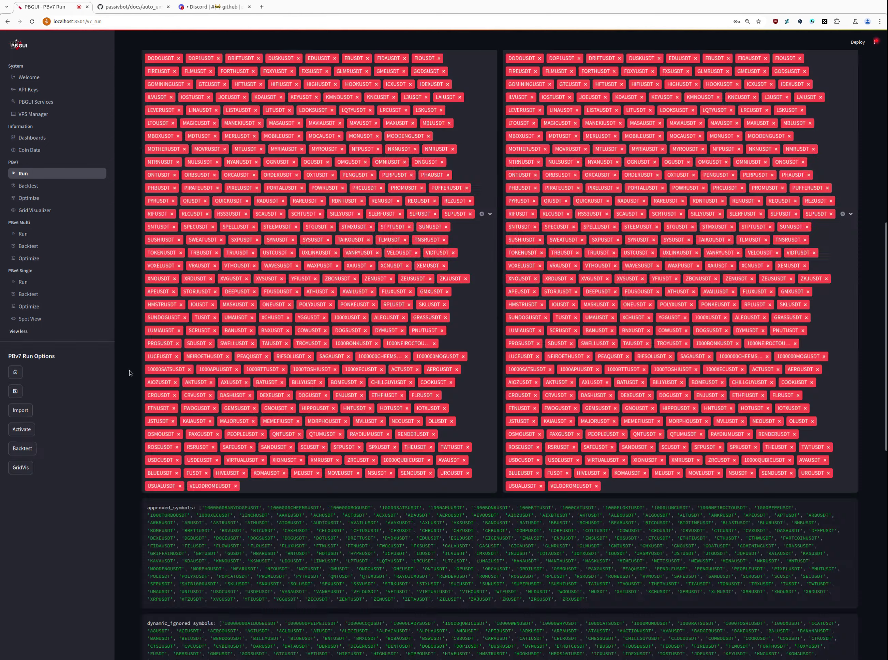
scroll(129, 373, down, 8)
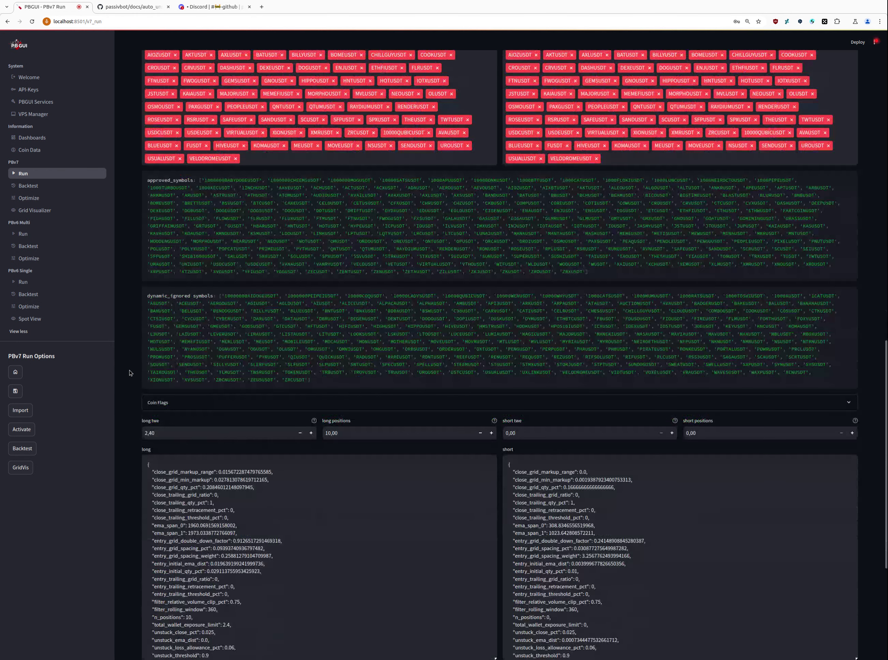
click(194, 405)
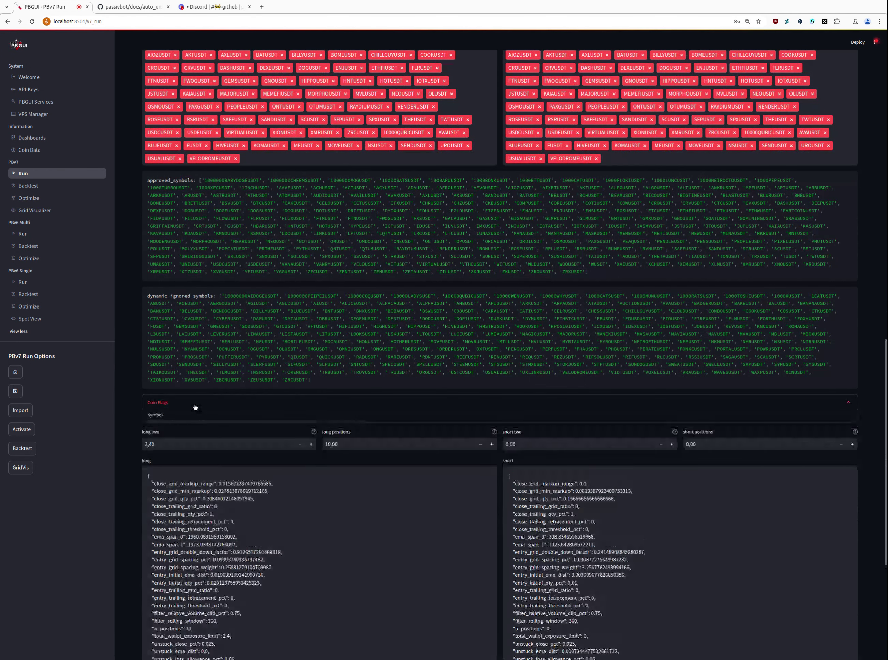
click(270, 426)
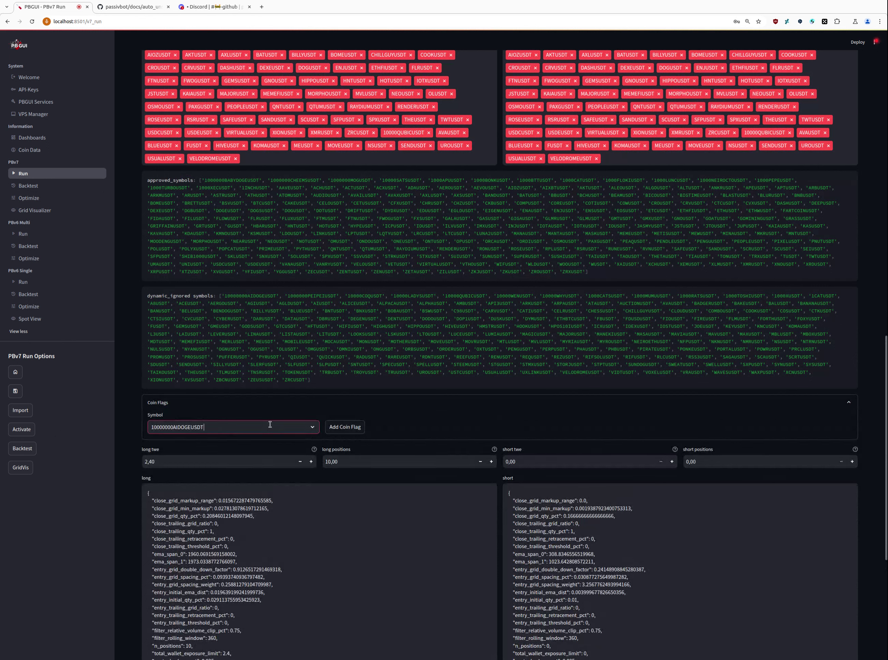
text(doge)
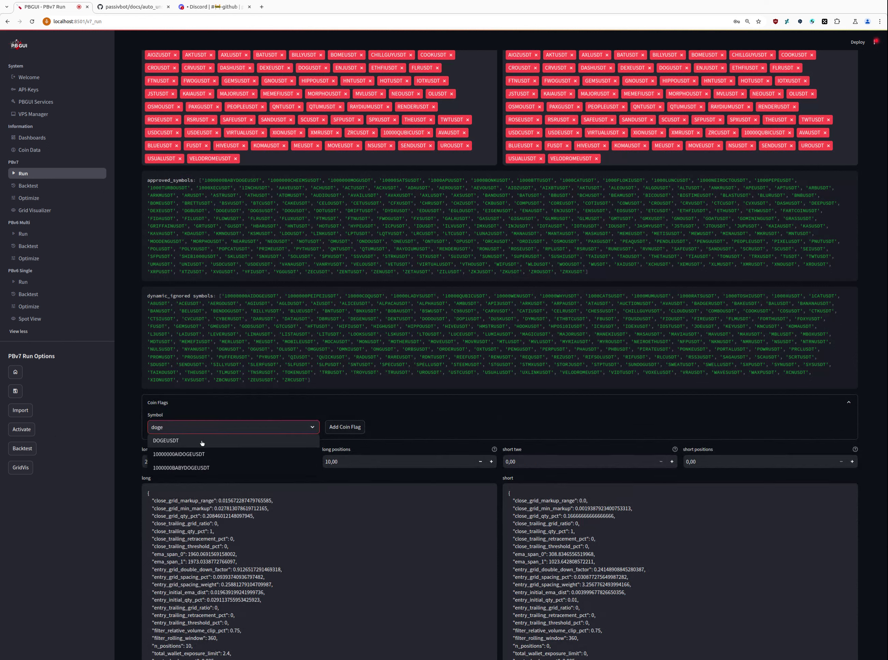
click(213, 441)
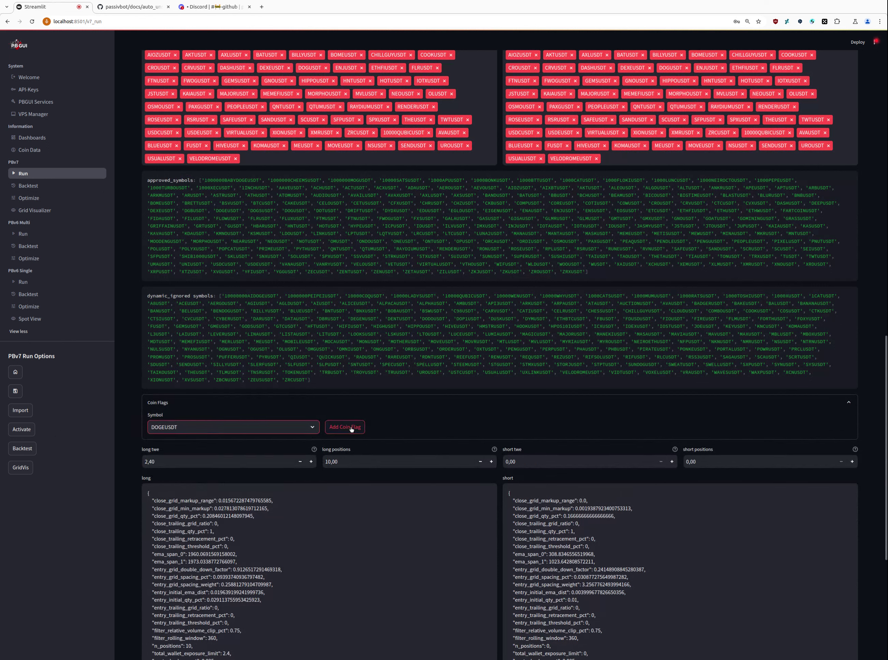
click(352, 428)
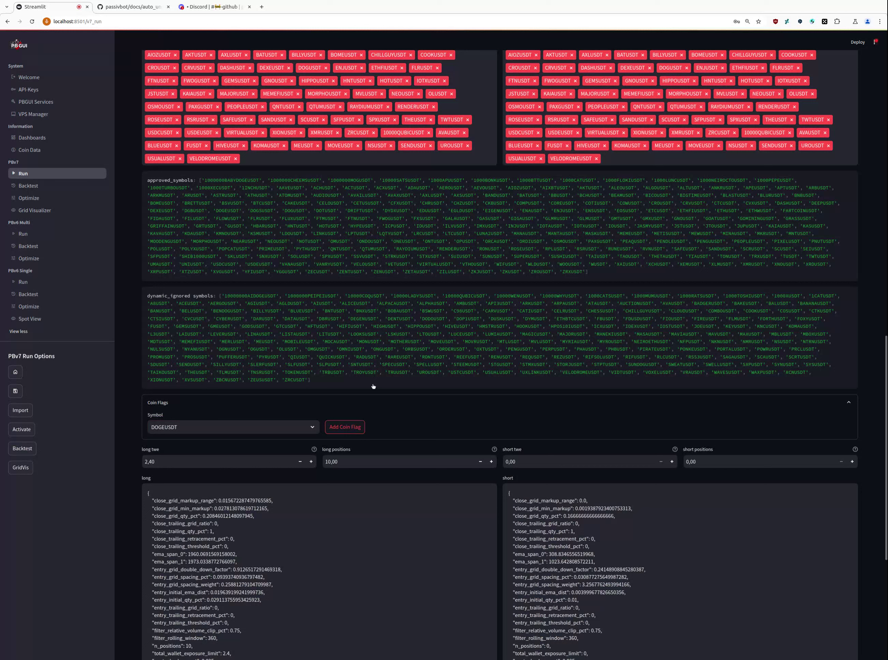
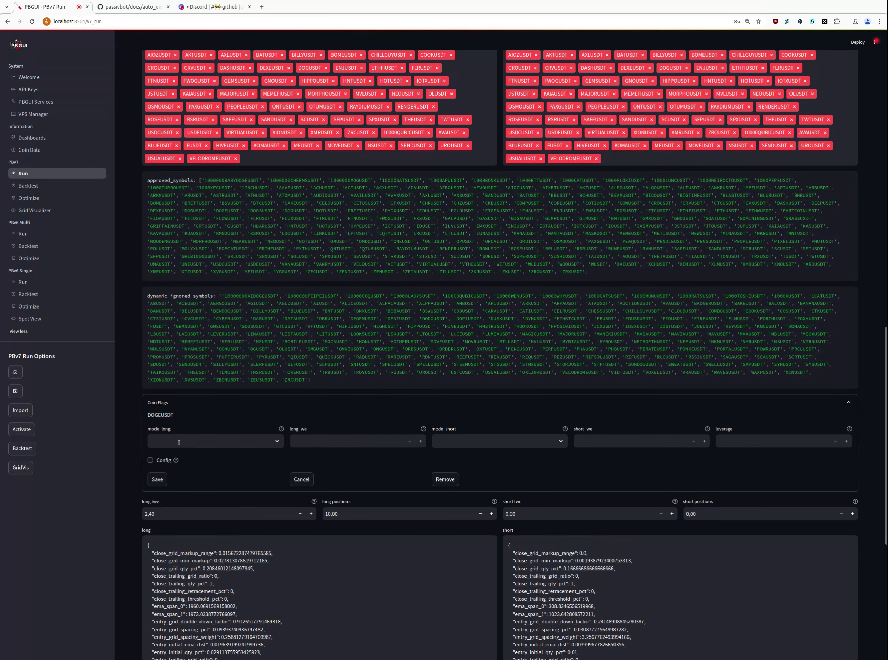
Enable Config for the DOGEUSDT coin flag and replace its long parameters with the copied v7 config.
click(150, 460)
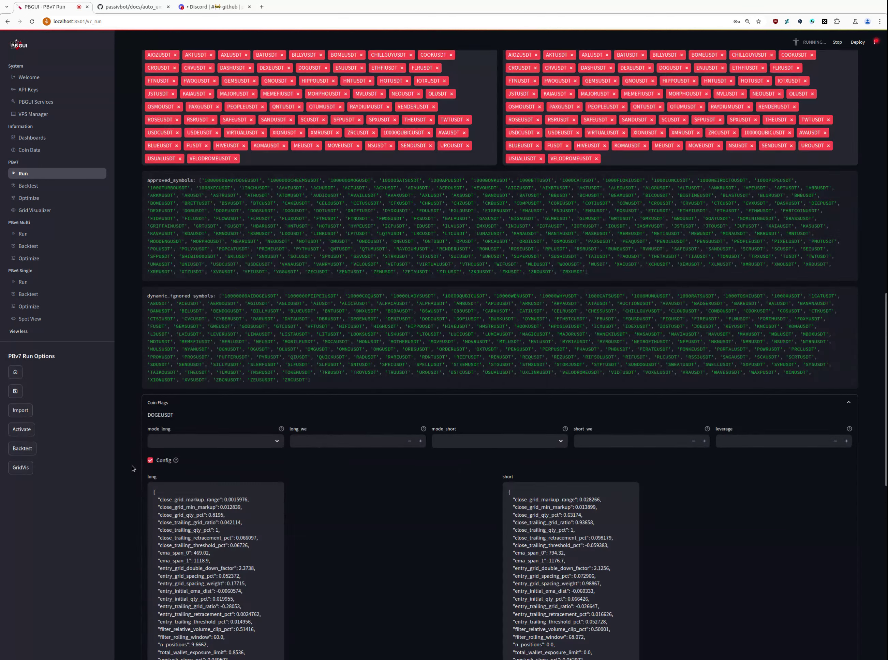
scroll(213, 416, down, 4)
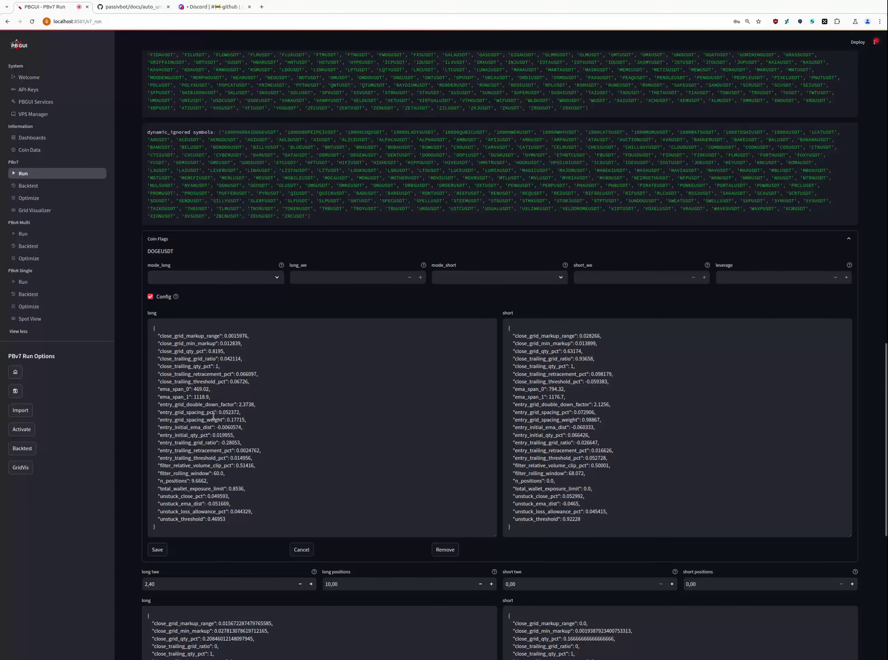
click(210, 389)
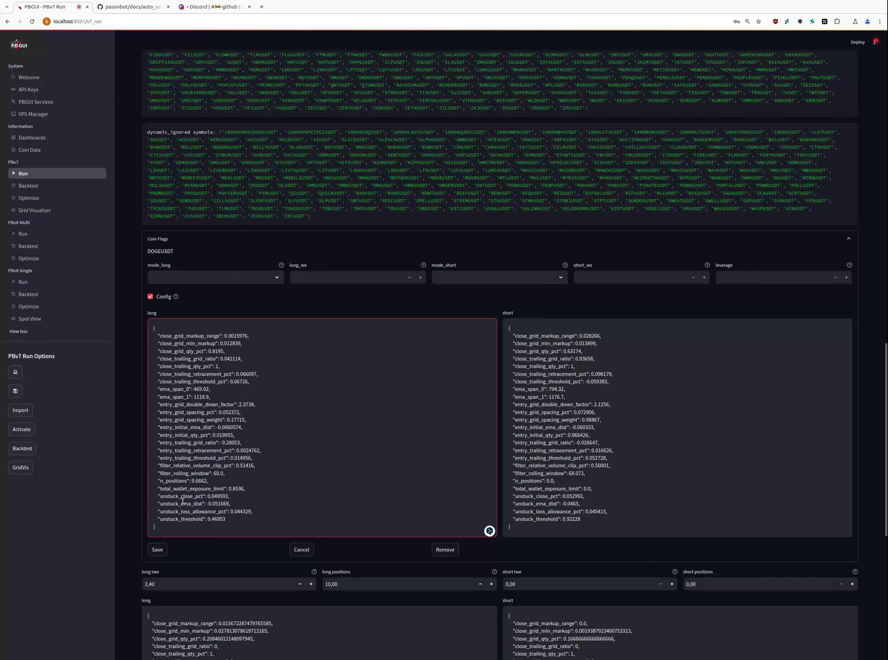
drag(158, 527, 147, 322)
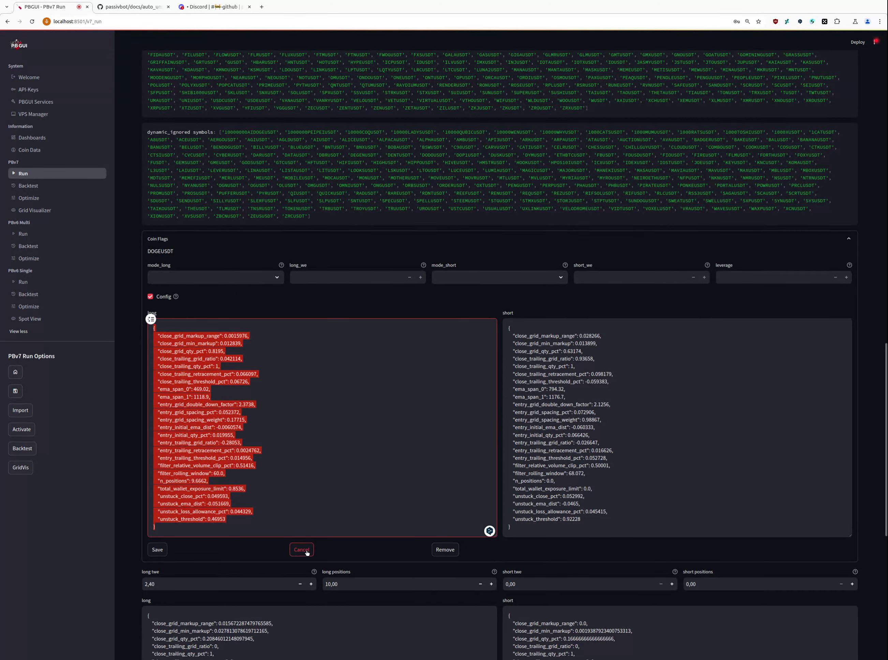
key(ctrl+v)
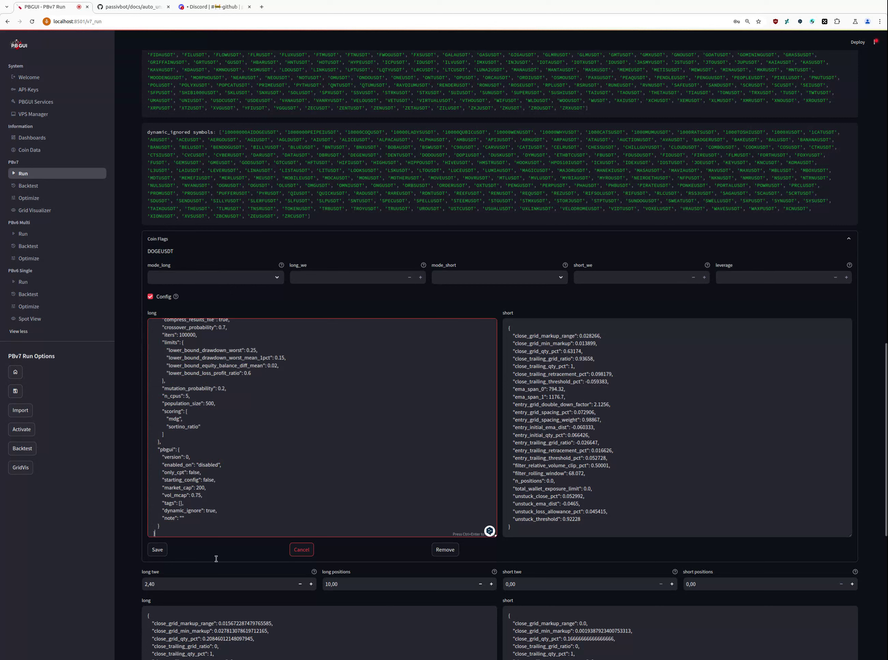
Delete the lines from the backtest section through the "long" heading in the pasted config, keeping one opening brace before the long parameters.
scroll(226, 478, up, 10)
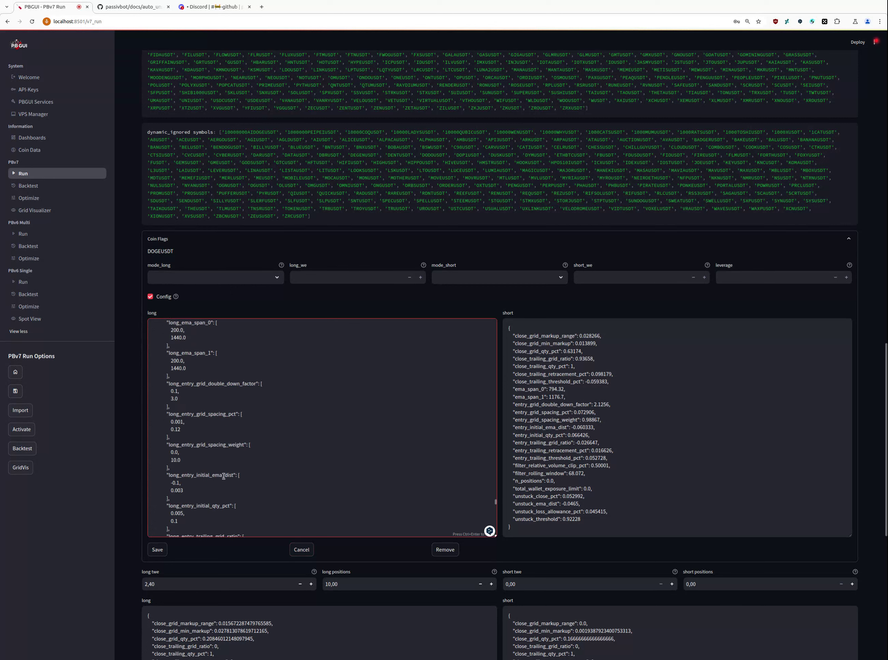
scroll(224, 475, up, 15)
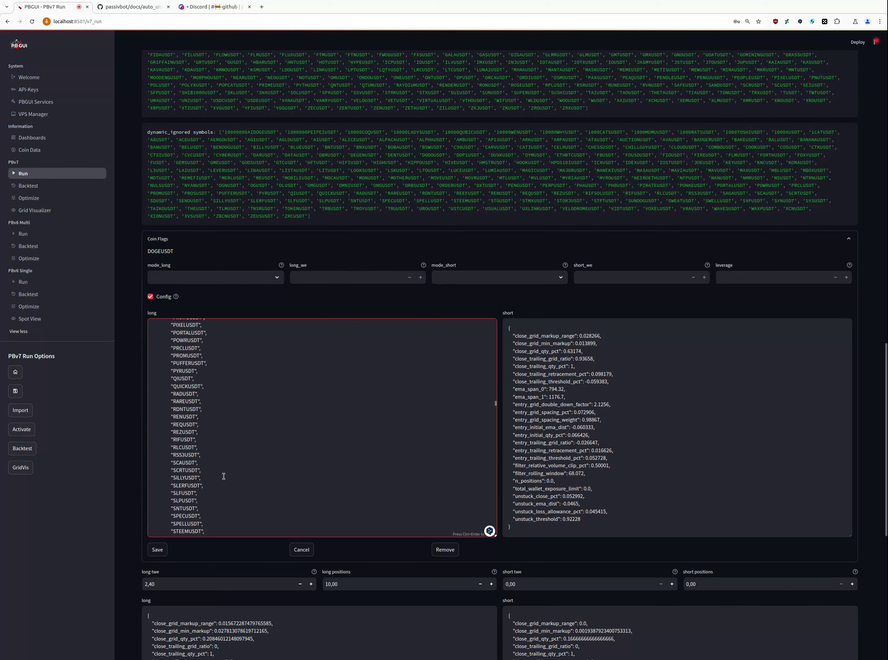
scroll(224, 475, up, 20)
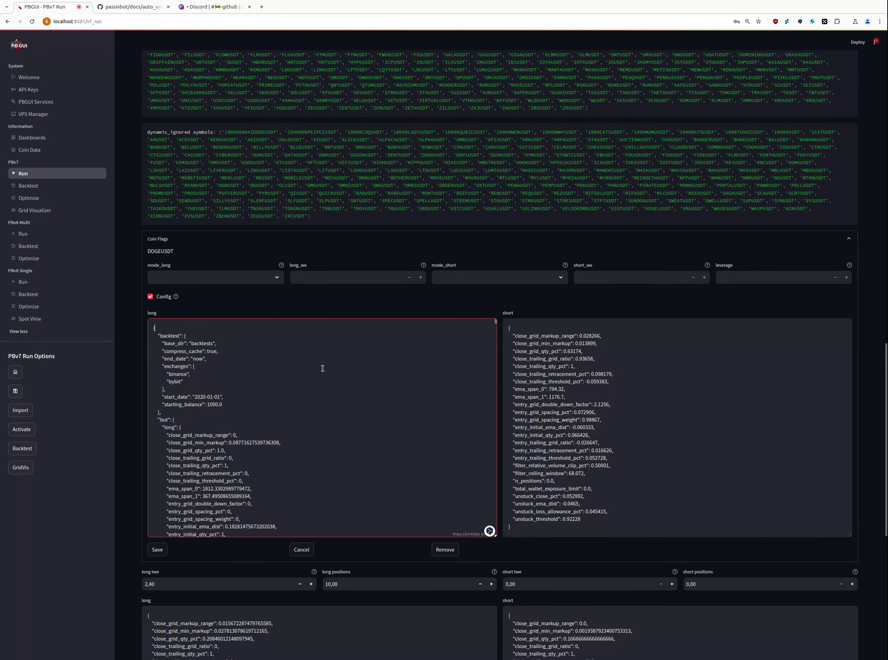
key(shift+Down)
key(shift+Down)
key(shift+Down)
key(shift+Down)
key(shift+Down)
key(shift+Down)
key(shift+Down)
key(shift+Down)
key(shift+Down)
key(shift+Down)
key(shift+Down)
key(shift+Down)
key(shift+Down)
key(shift+Down)
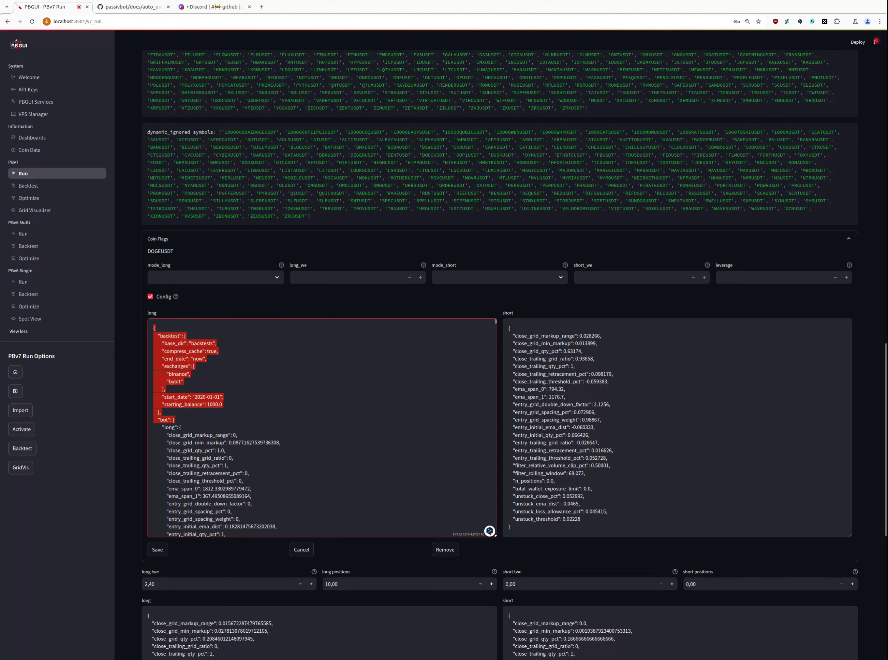
key(shift+Down)
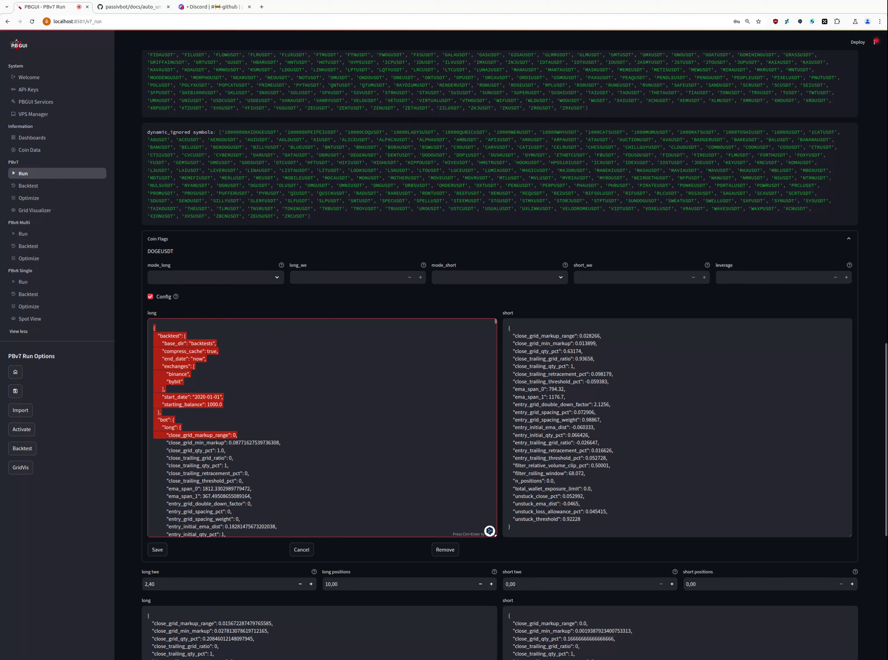
key(shift+Up)
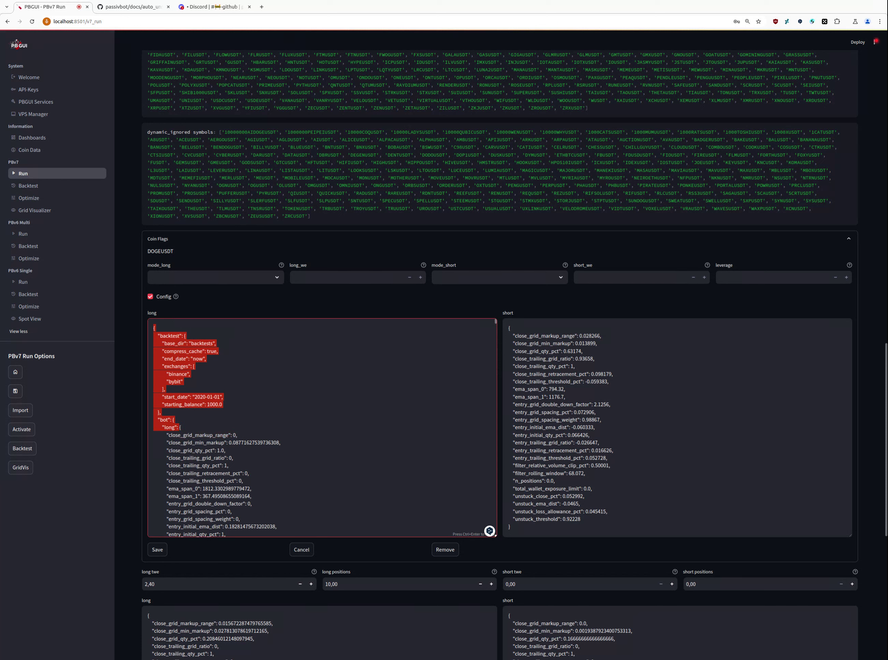
key(BackSpace)
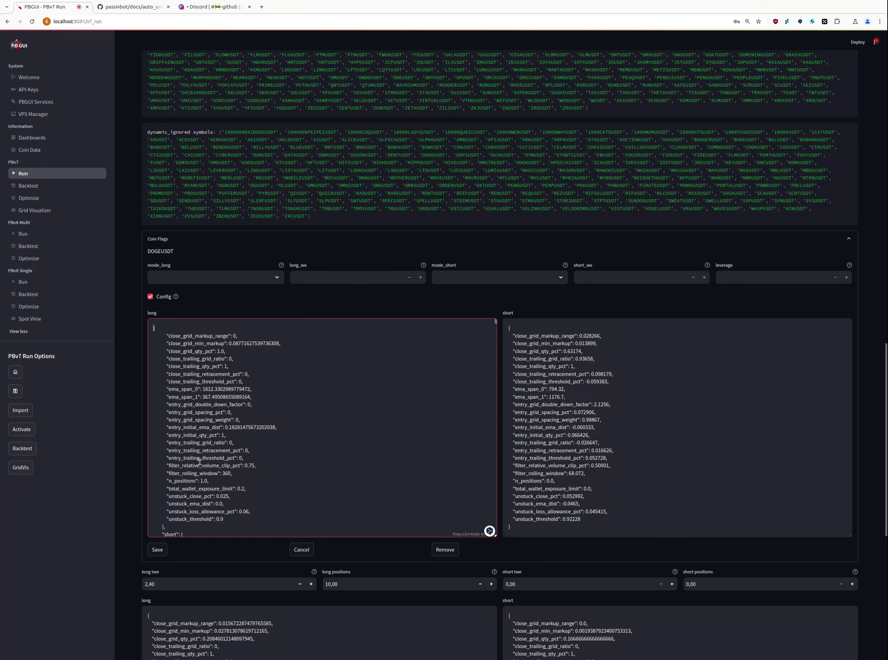
Outdent the closing brace after unstuck_threshold to the line start and remove the comma following it.
click(164, 526)
key(BackSpace)
key(BackSpace)
key(BackSpace)
key(BackSpace)
key(Down)
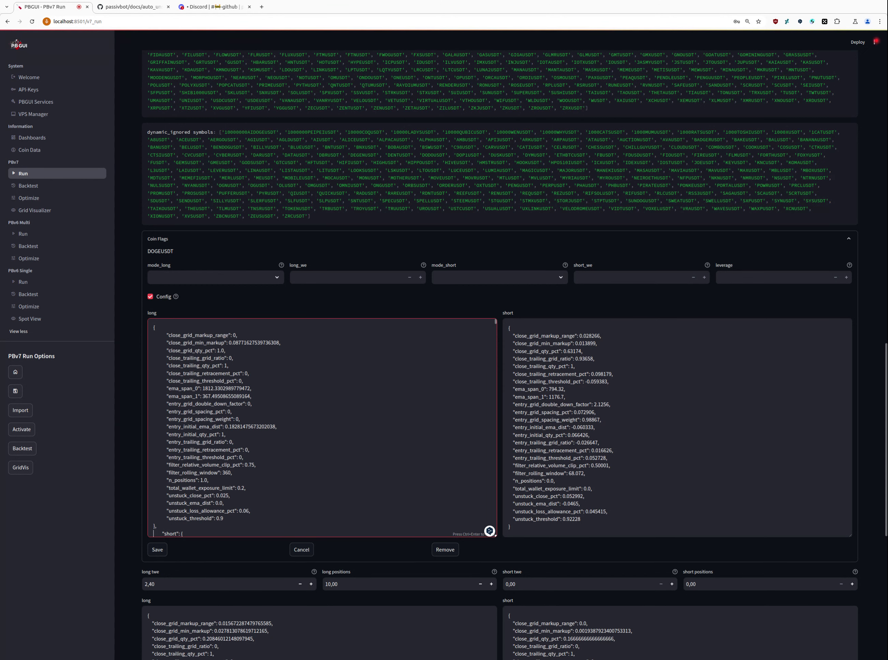
key(Up)
key(Right)
Delete everything after the long block's closing brace, from the short section to the end of the pasted config.
scroll(322, 426, down, 5)
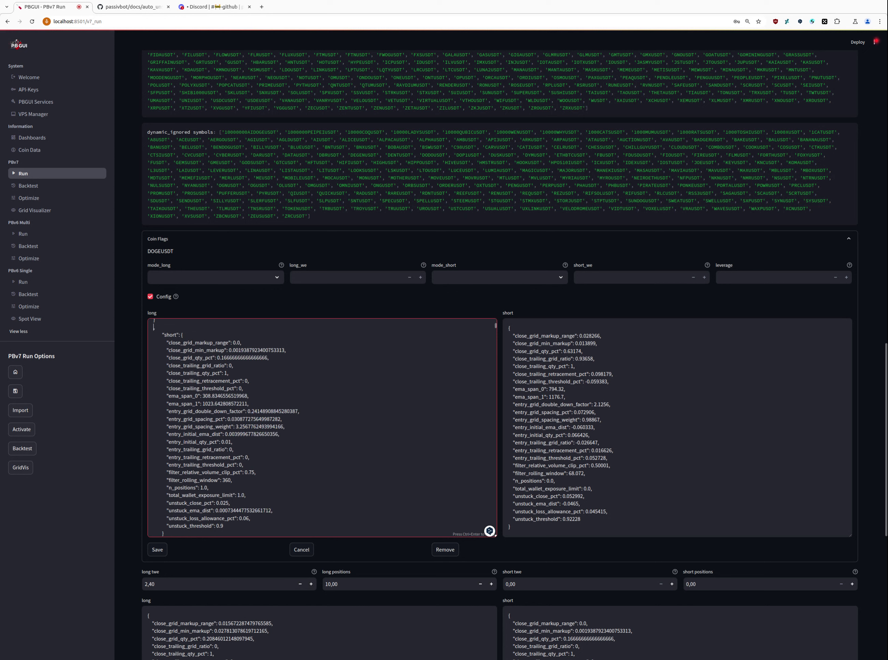
scroll(322, 426, down, 10)
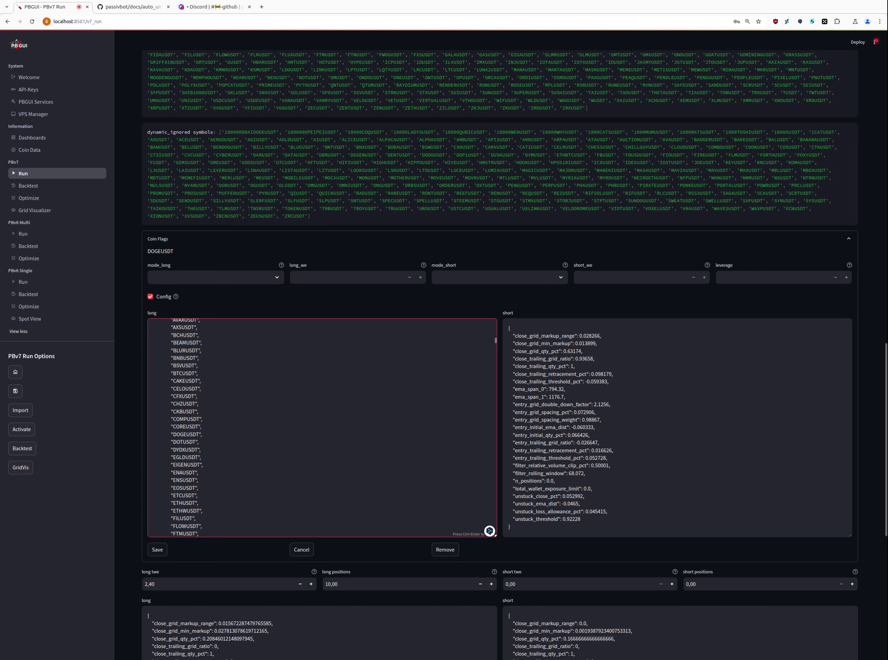
scroll(216, 447, up, 15)
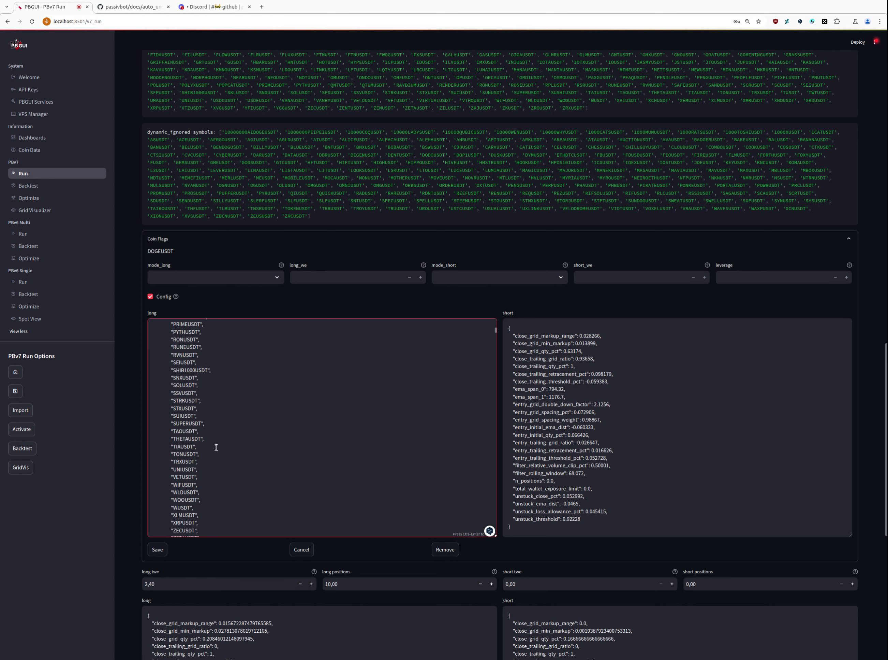
scroll(205, 454, down, 5)
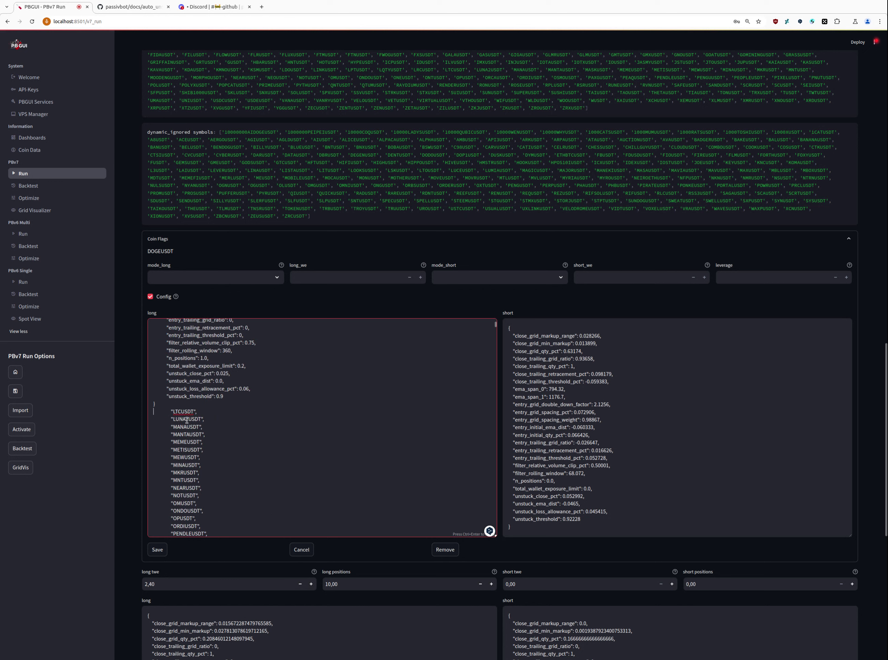
key(shift+Page_Down)
key(shift+Page_Down)
key(shift+Page_Down)
key(shift+Page_Down)
key(shift+Page_Down)
key(shift+Page_Down)
key(shift+Page_Down)
key(shift+Page_Down)
key(shift+Page_Down)
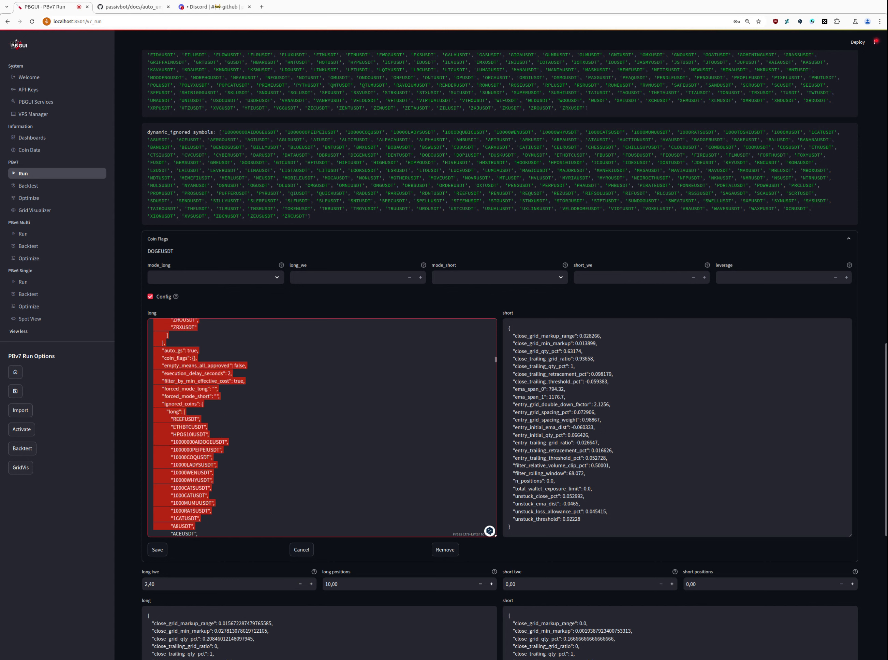
key(shift+Page_Down)
key(shift+Page_Down)
key(shift+Page_Down)
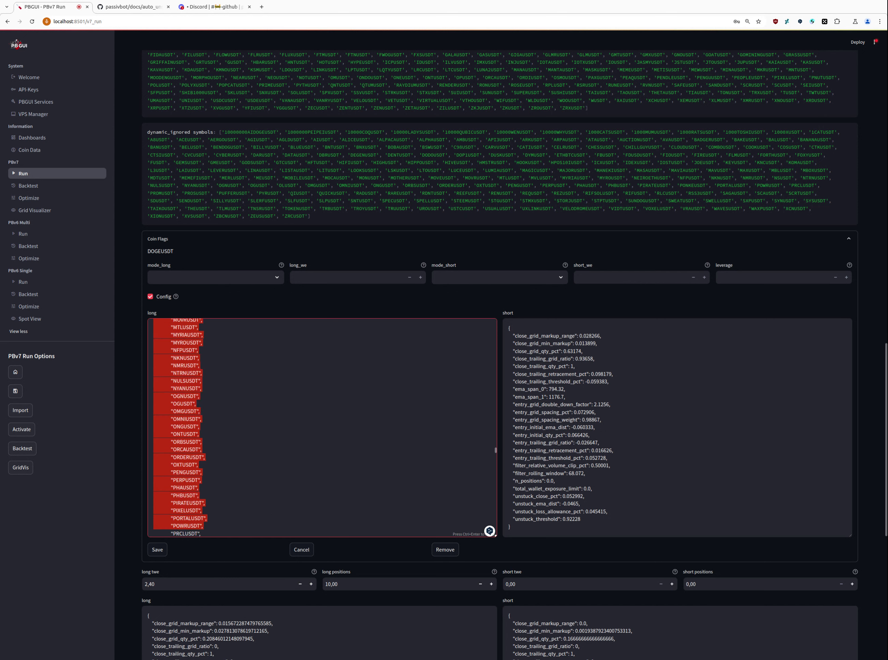
key(shift+Page_Down)
key(shift+Page_Down)
key(shift+Page_Down)
key(shift+Page_Down)
key(shift+Page_Down)
key(shift+Page_Down)
key(Delete)
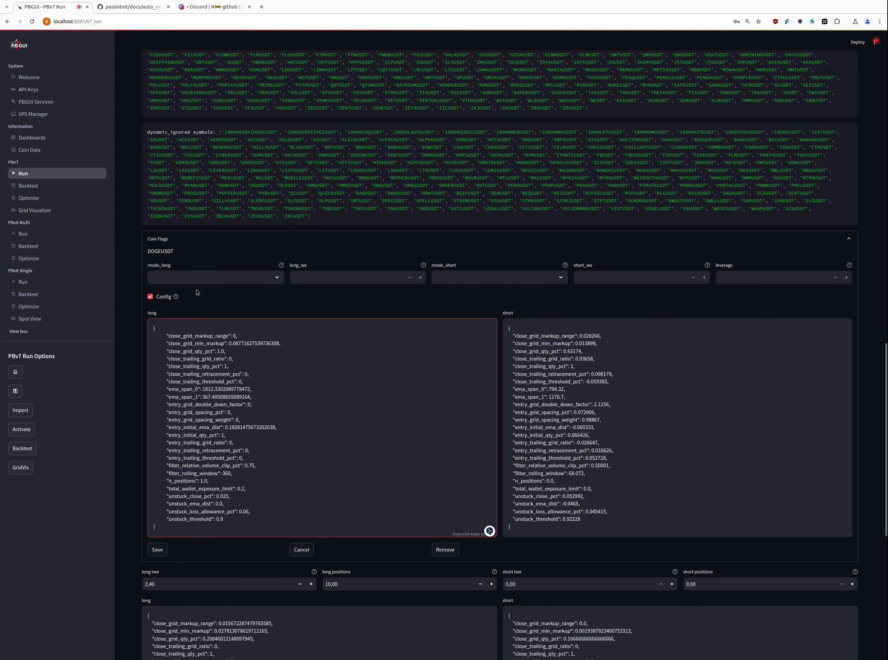
Set the DOGEUSDT coin flag's mode_long to normal and its long_we to 0.2.
click(184, 278)
click(277, 282)
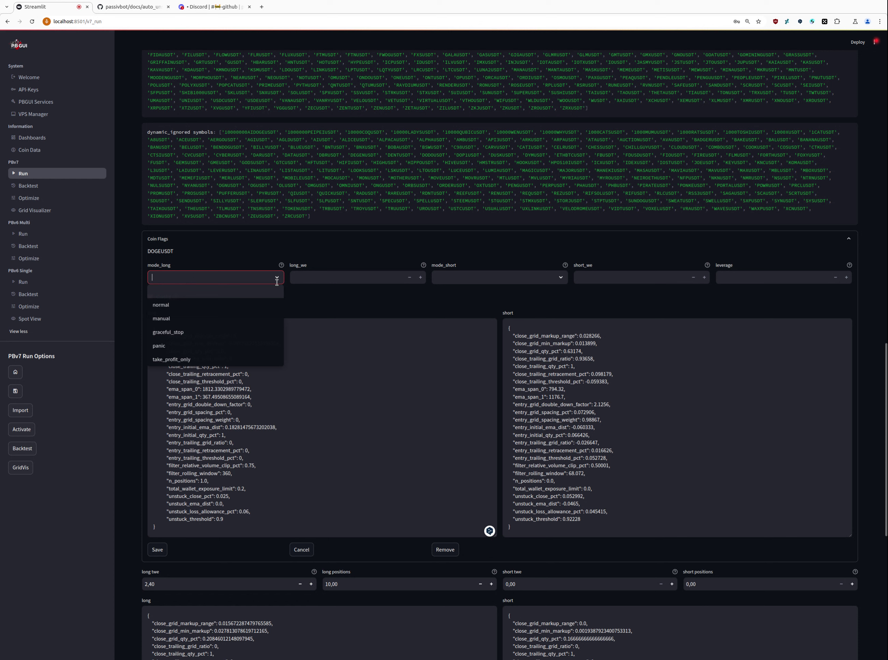
click(171, 305)
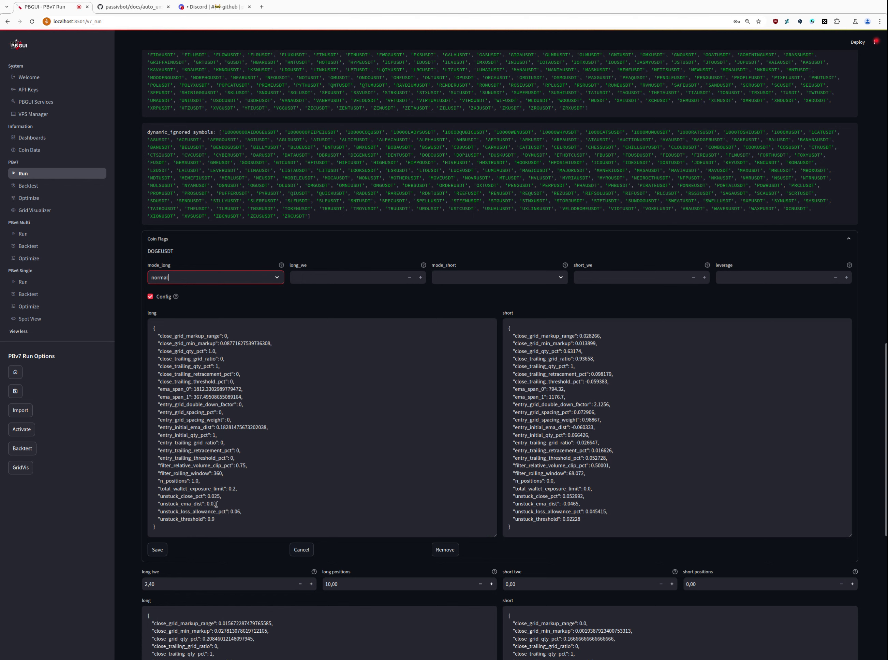
click(231, 486)
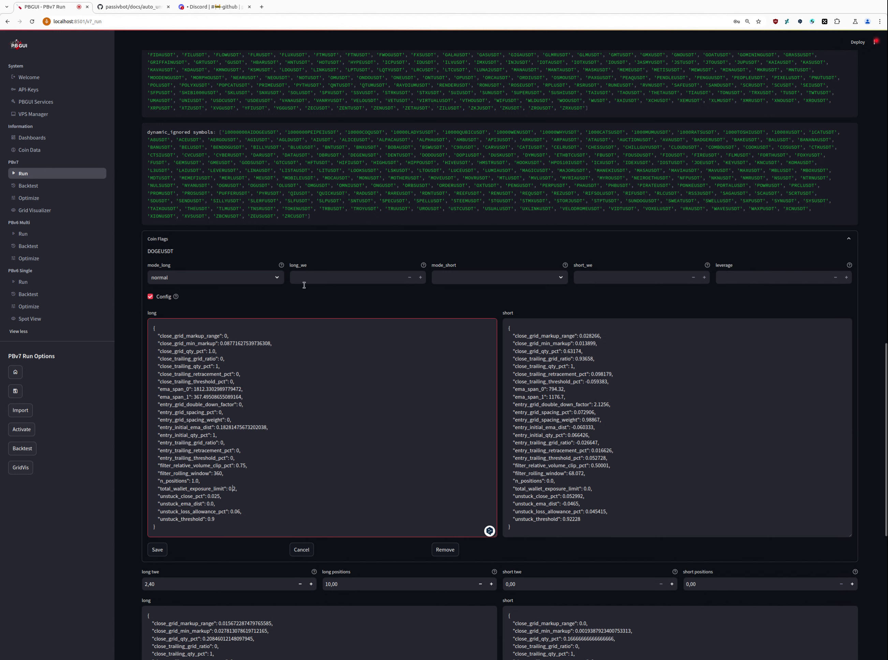
click(293, 279)
text(0.2)
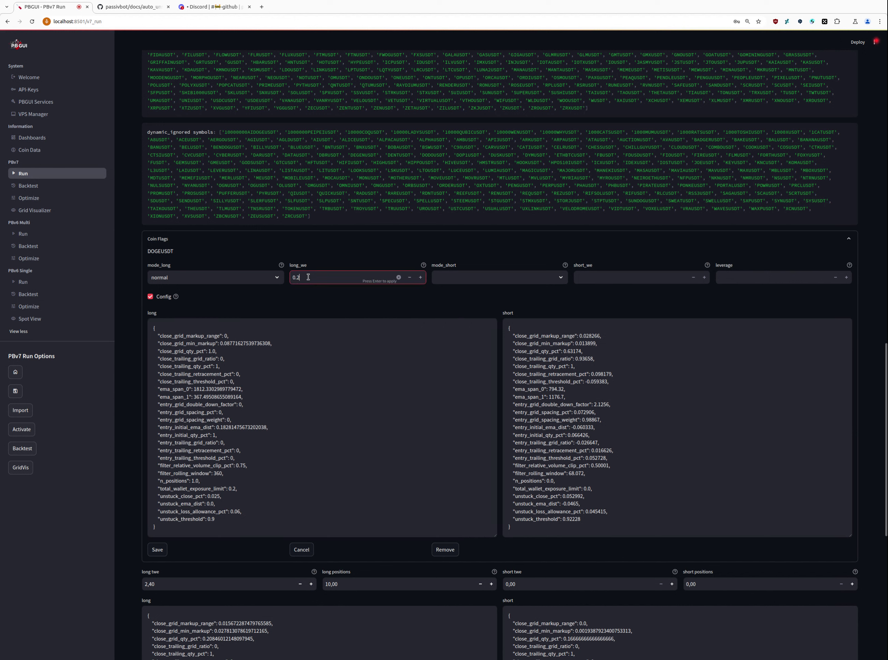
click(136, 393)
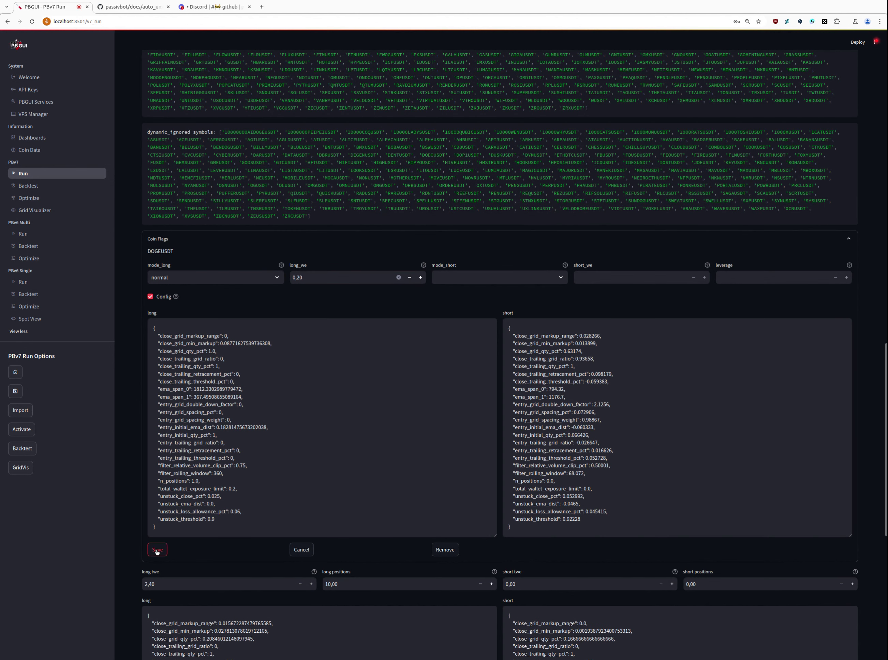
Save the DOGEUSDT coin flag, return to the coin flag list, and save the v7 run configuration.
click(157, 549)
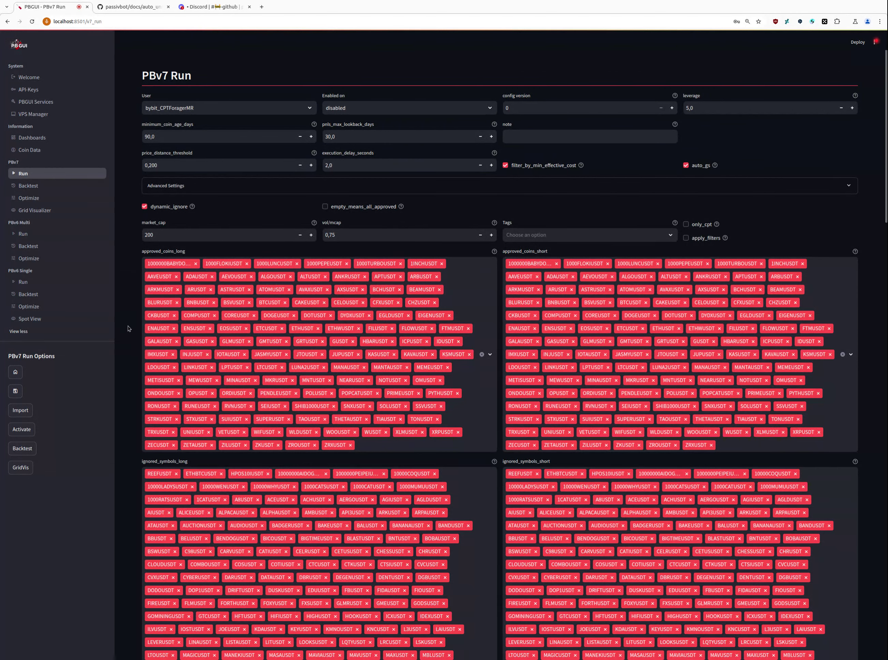
scroll(128, 328, down, 20)
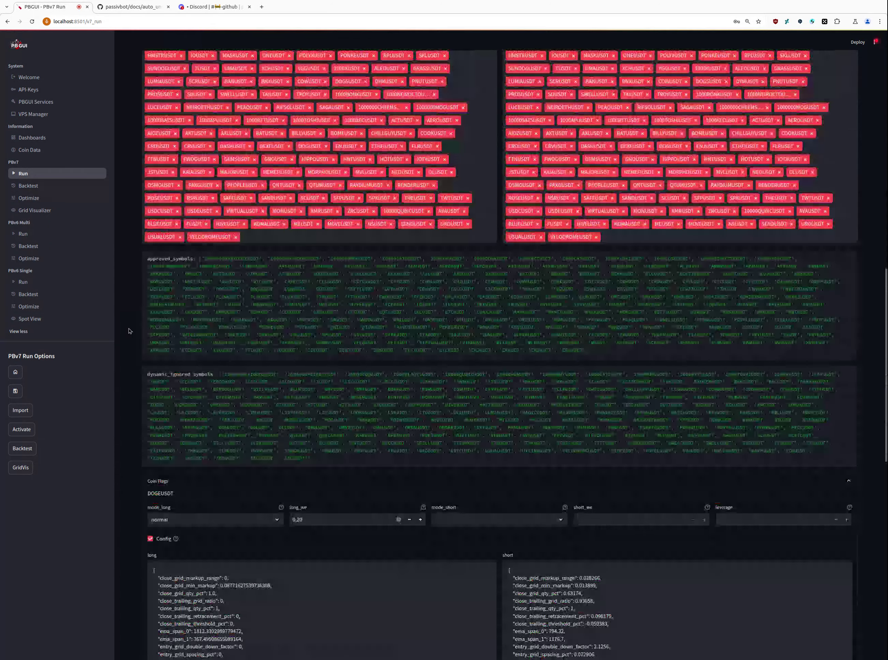
scroll(128, 330, down, 4)
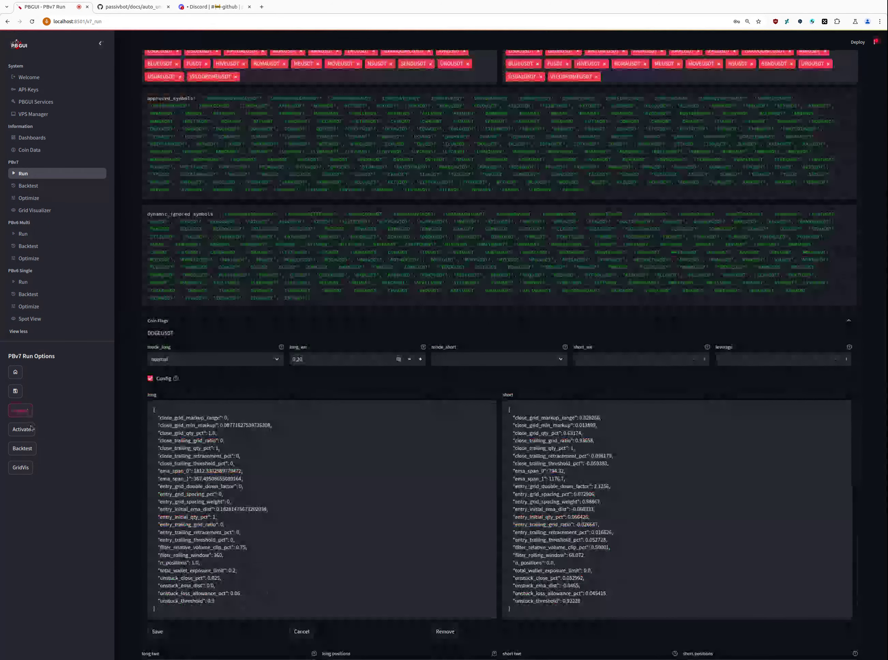
click(162, 634)
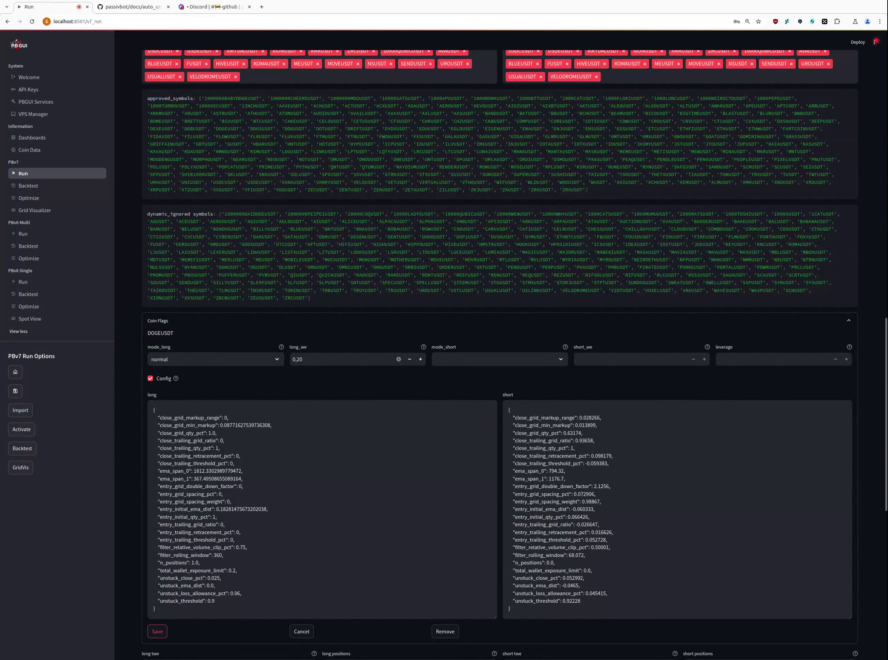
click(301, 631)
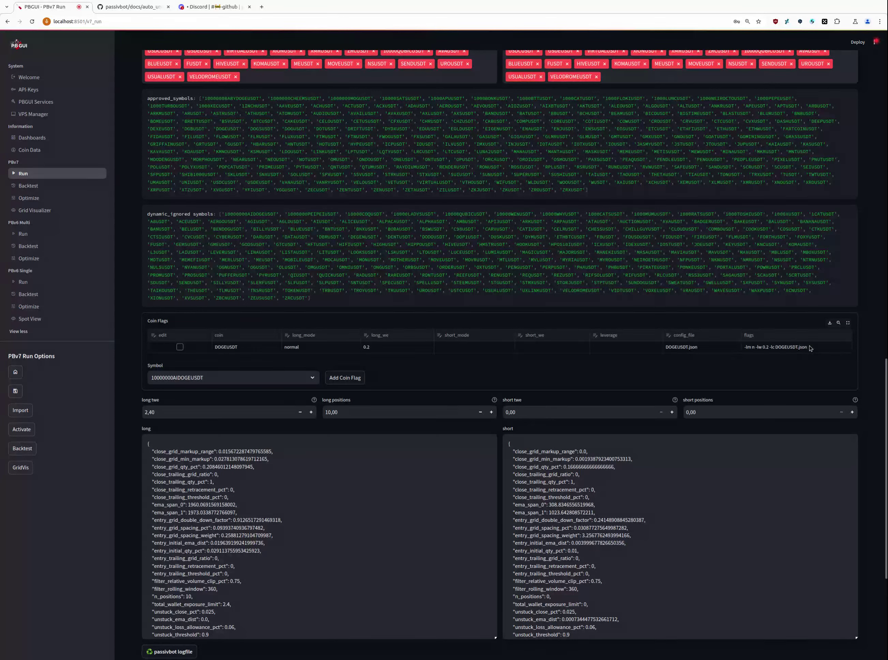
click(335, 379)
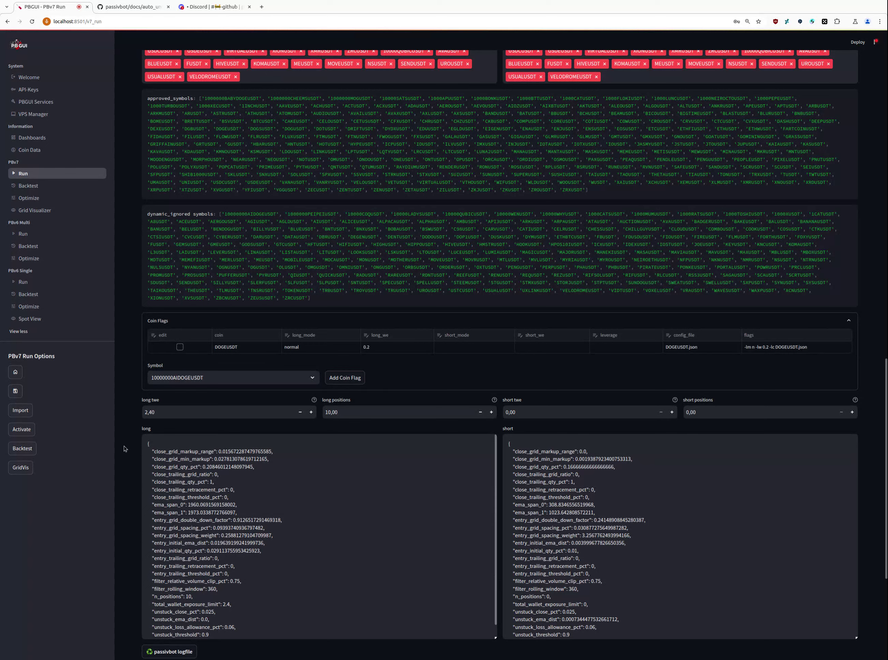
click(15, 391)
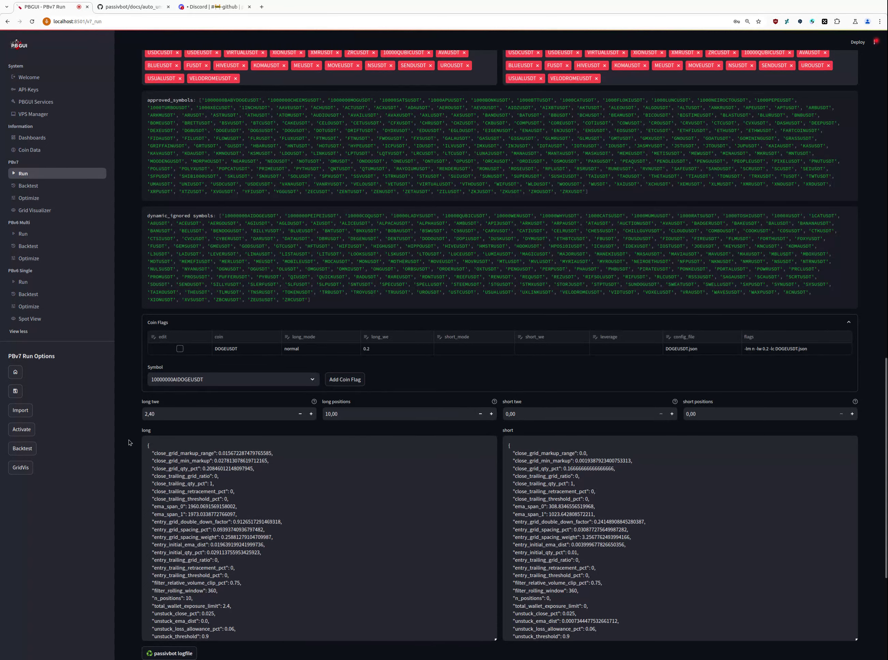
Sort the PBv7 backtest queue by name and open the results entry of the converted_crash backtest.
scroll(127, 440, up, 8)
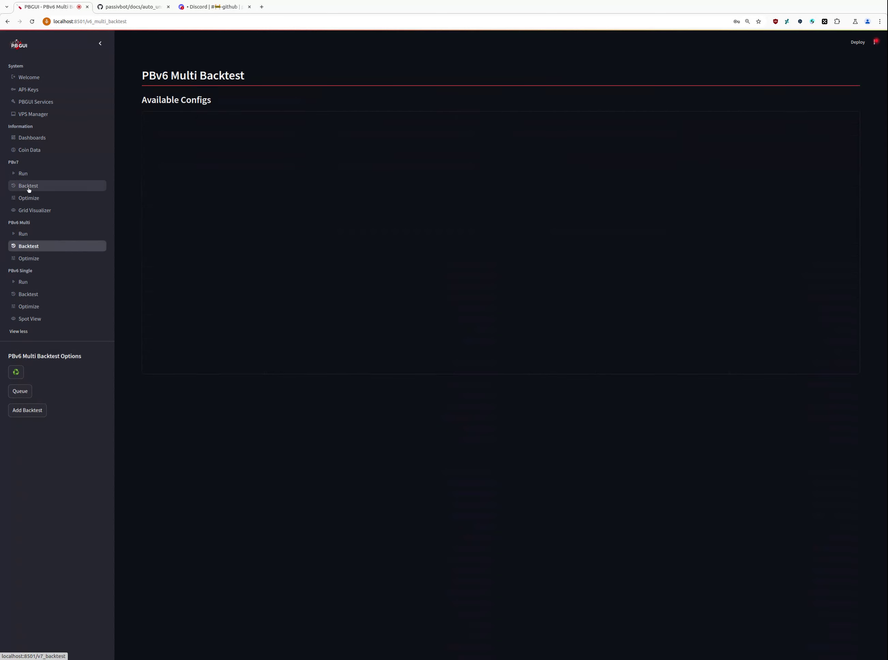
click(27, 187)
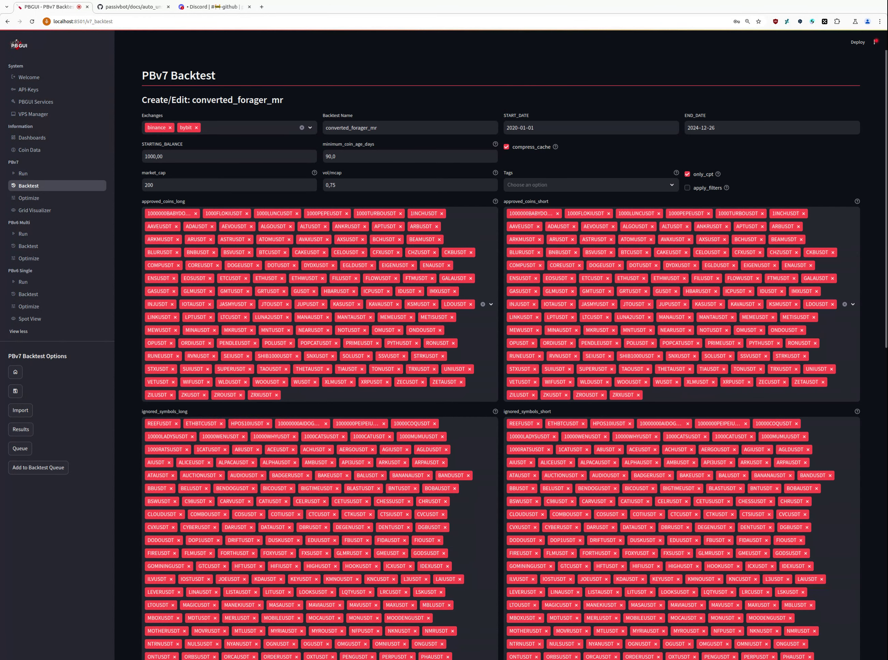
click(22, 371)
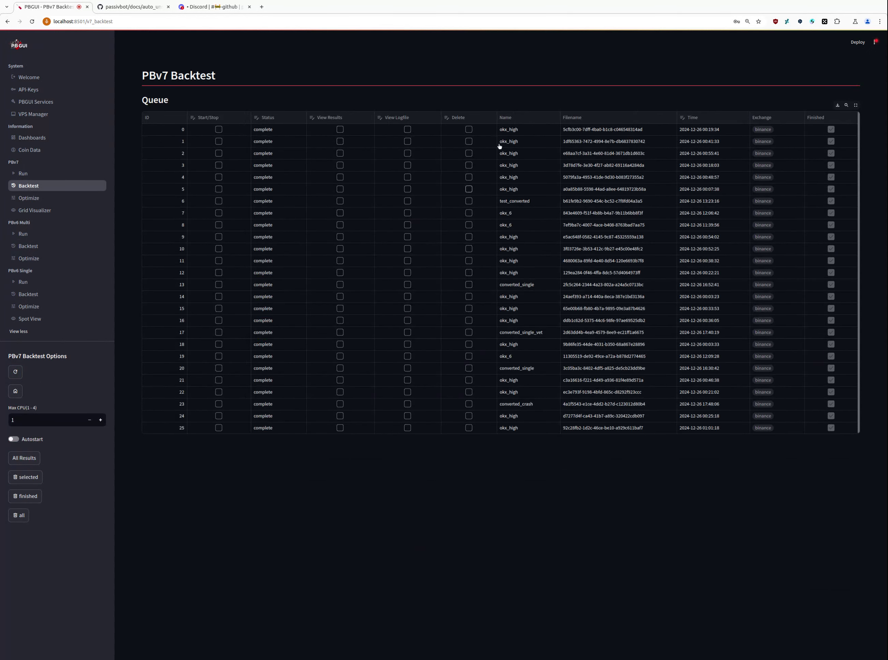
click(504, 117)
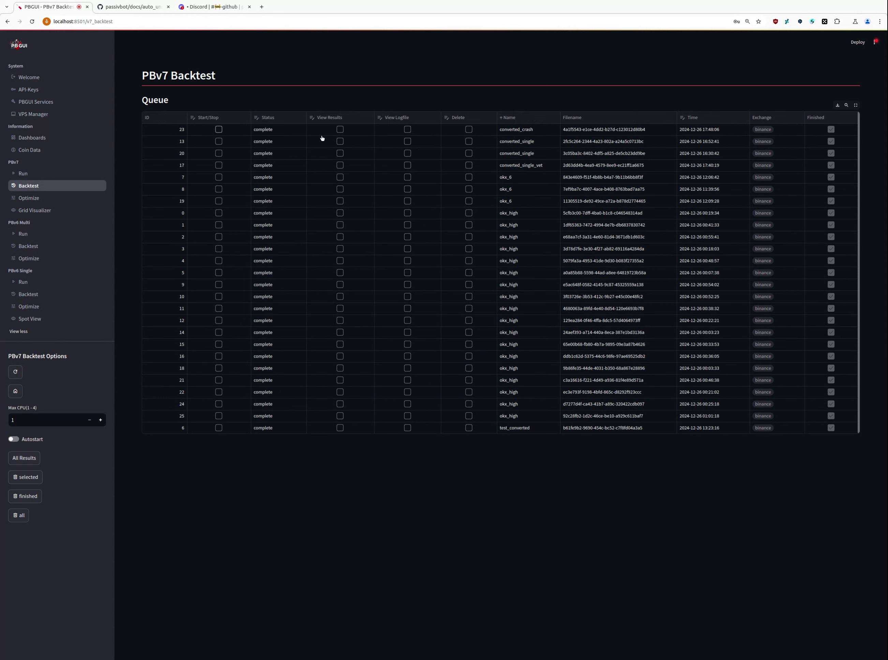
click(340, 129)
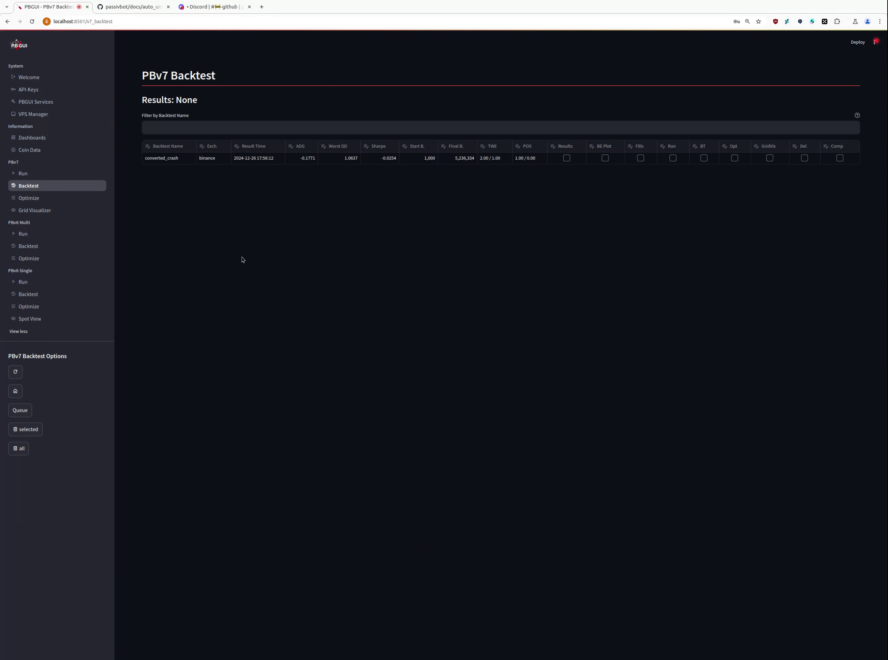
Display the converted_crash result charts and examine the final balance, balance curve and per-coin PnL.
click(474, 160)
click(492, 233)
click(567, 158)
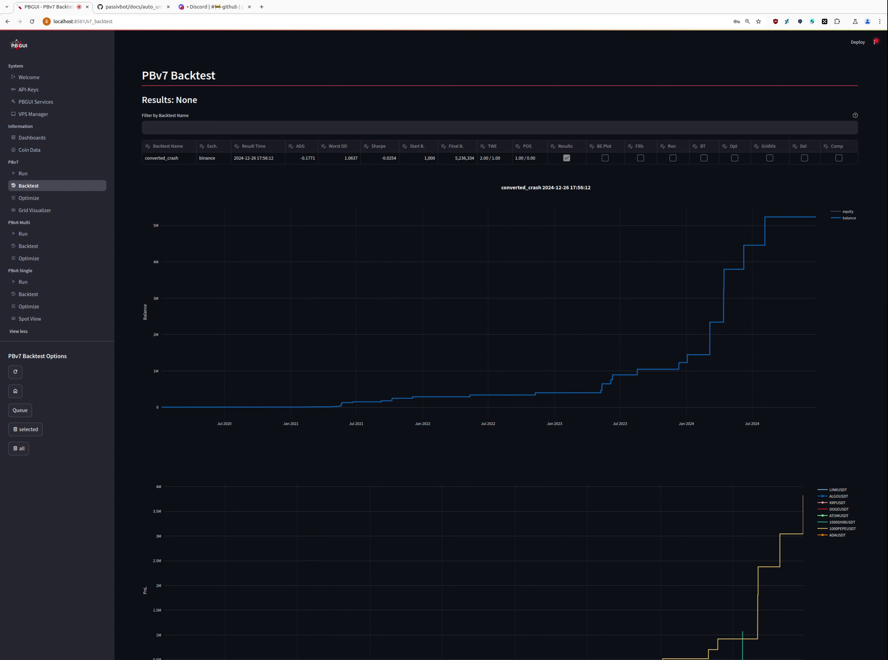
scroll(875, 539, down, 2)
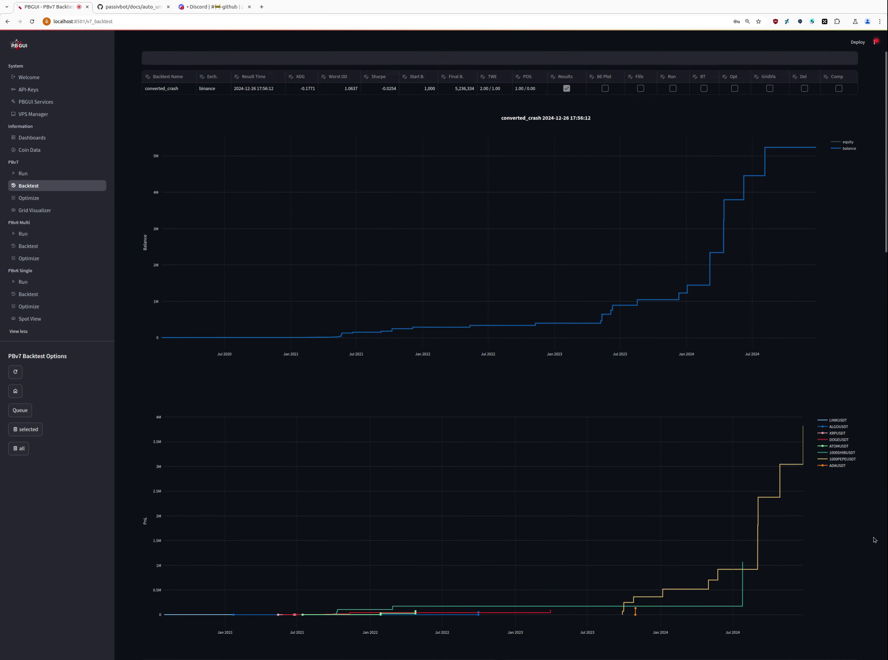
scroll(875, 539, down, 3)
scroll(875, 539, down, 1)
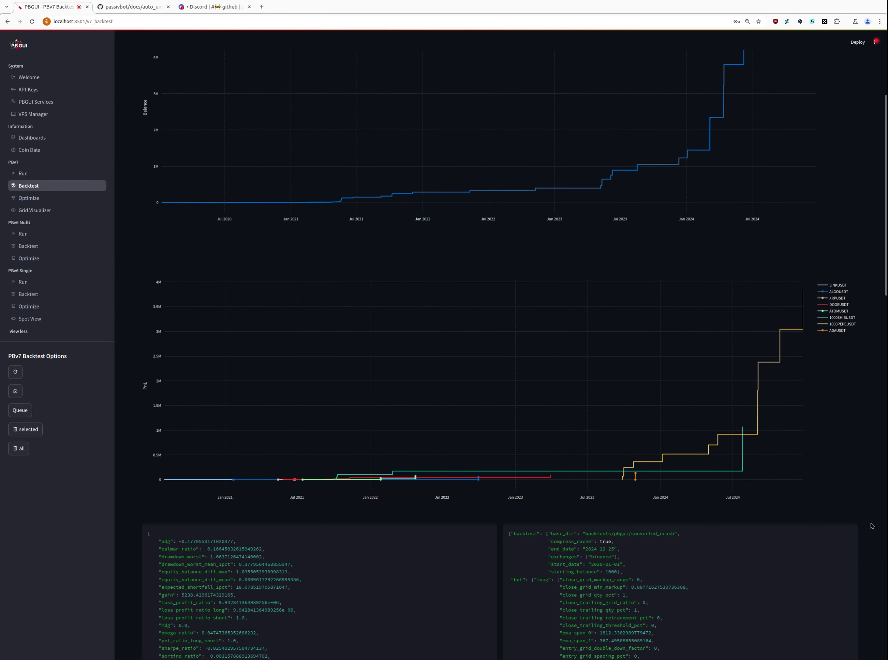
scroll(872, 525, down, 1)
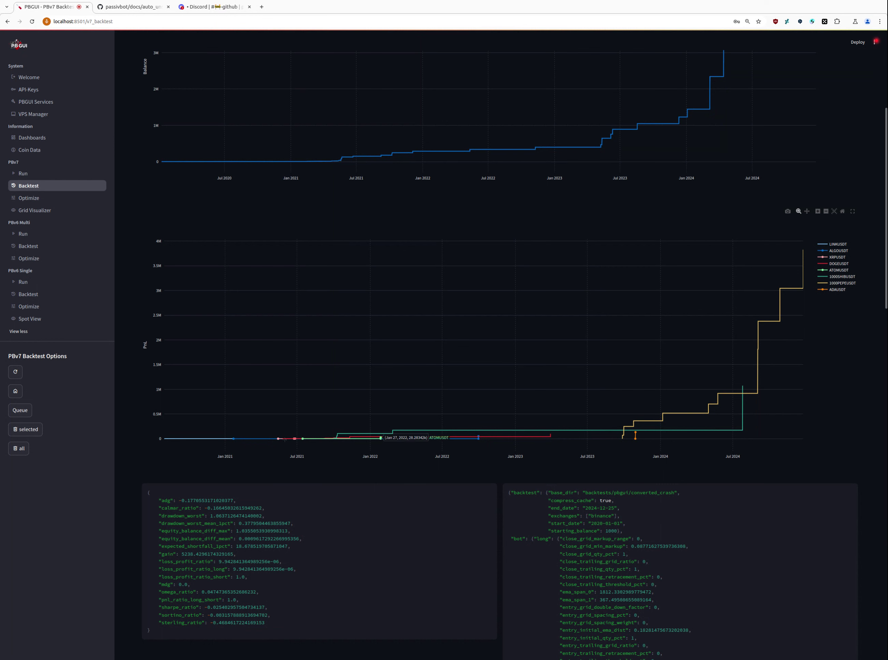
Zoom the per-coin PnL chart in progressively to 12–16 July 2021 and inspect the ATOMUSDT trade.
drag(222, 444, 482, 438)
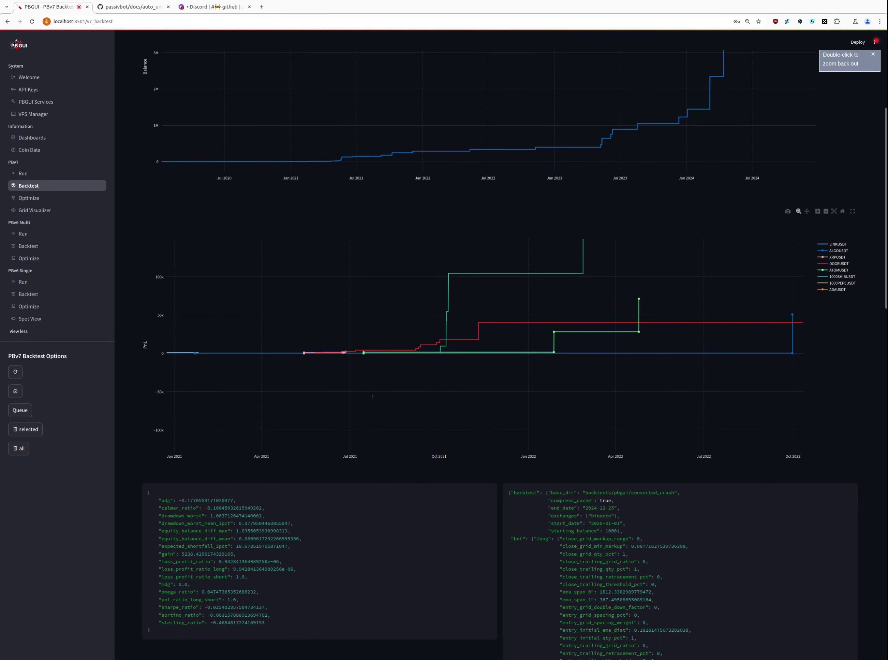
drag(401, 370, 344, 336)
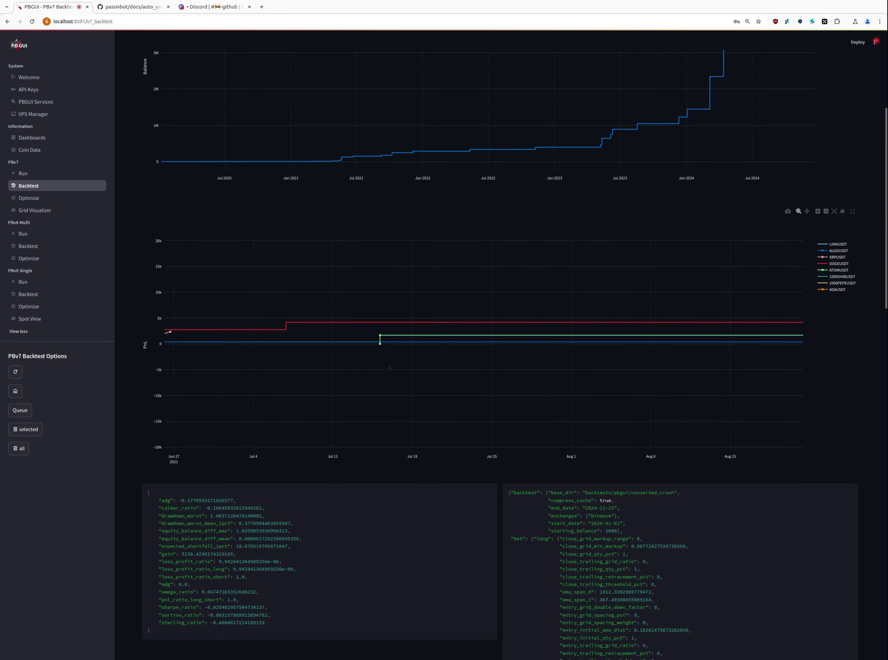
drag(394, 357, 347, 311)
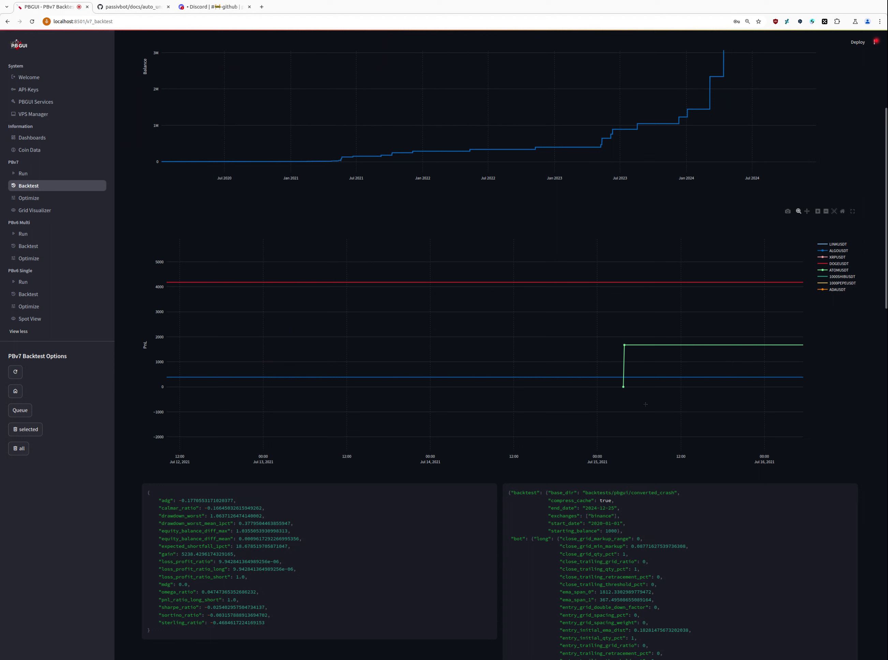
mouse_move(625, 390)
Pan the PnL chart back through early July to 25–28 June 2021 to examine which coins traded.
click(805, 212)
drag(401, 370, 607, 365)
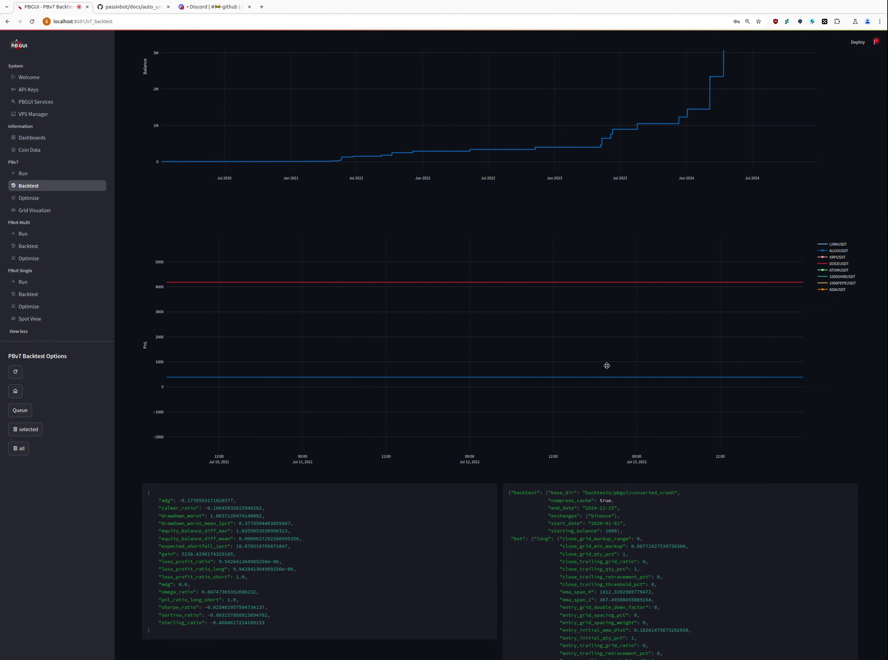
drag(182, 354, 411, 349)
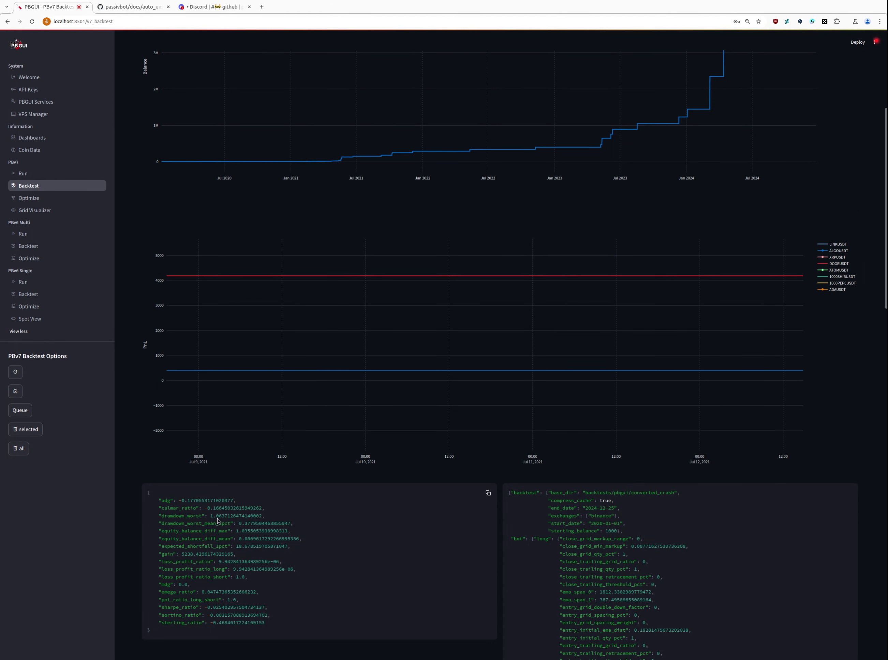
drag(552, 383, 886, 370)
drag(246, 363, 674, 398)
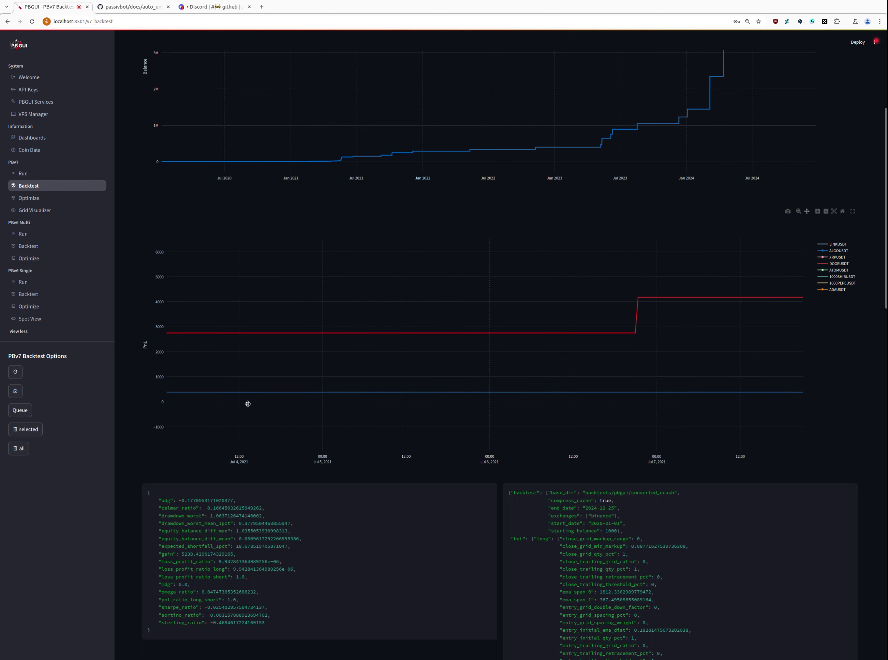
drag(266, 382, 592, 363)
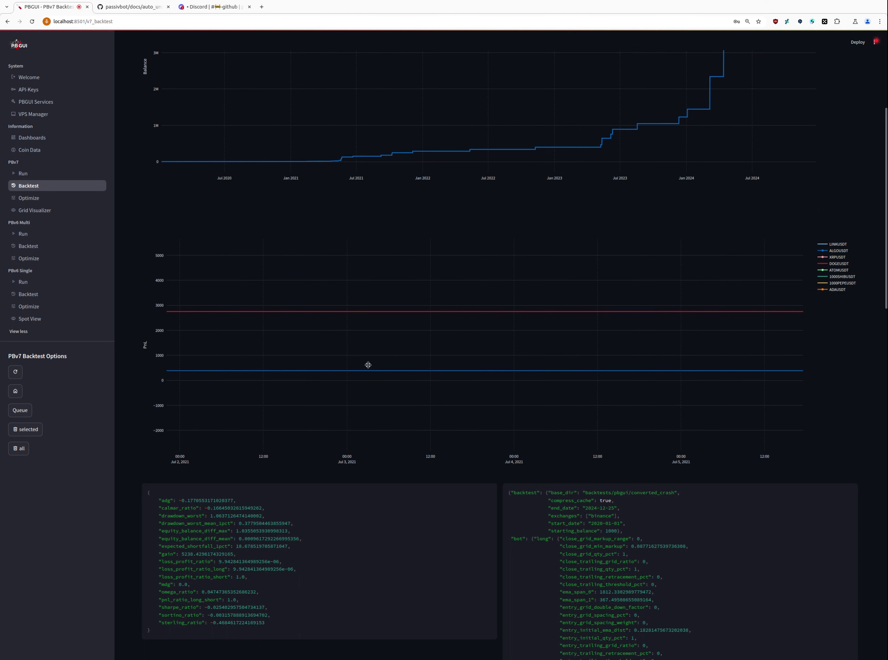
drag(274, 372, 641, 365)
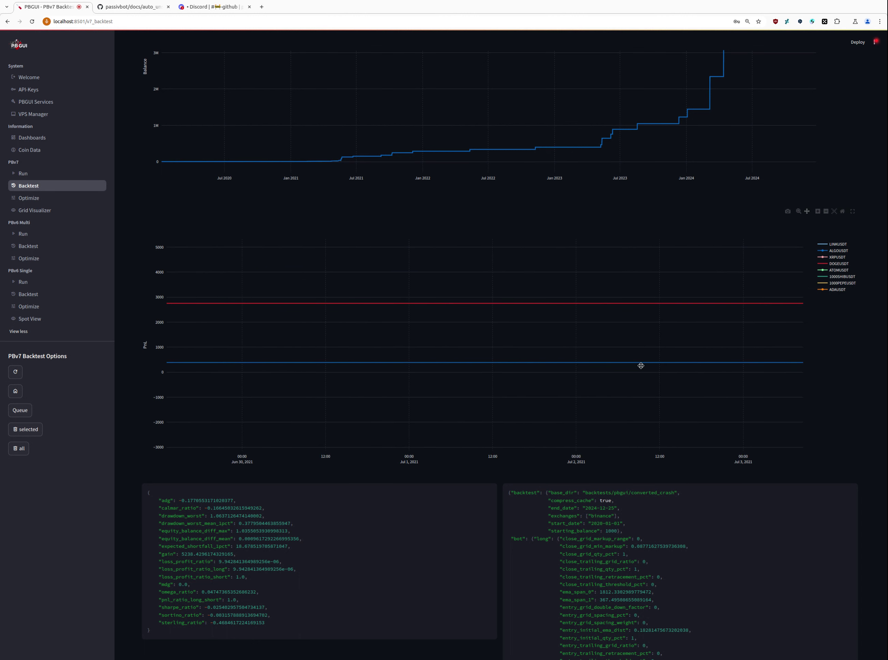
drag(236, 375, 644, 369)
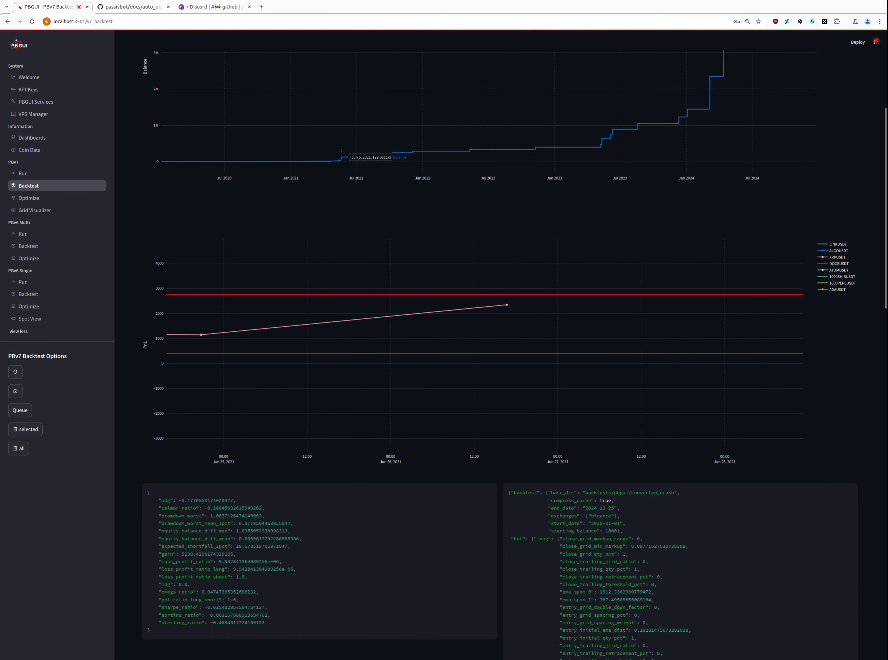
Zoom the balance chart in on the 19 May 2021 equity drop, examine it, and reset the chart to its full range.
drag(323, 152, 354, 170)
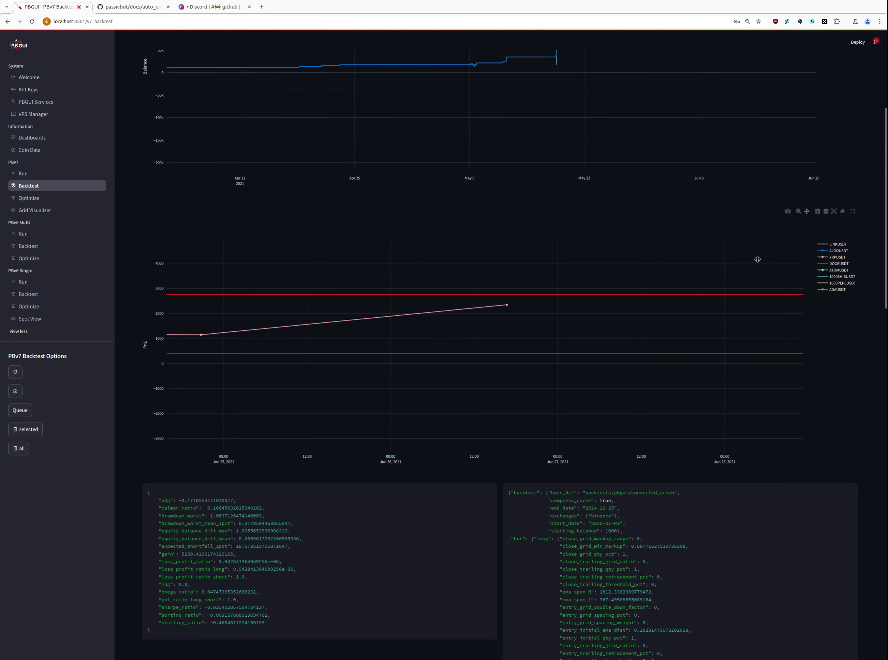
scroll(876, 227, up, 6)
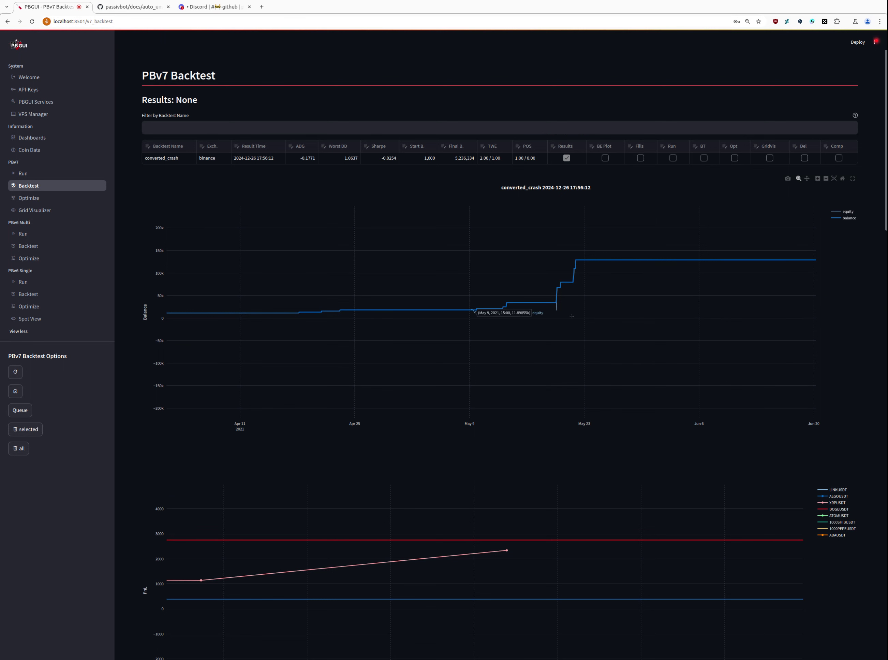
drag(567, 314, 542, 294)
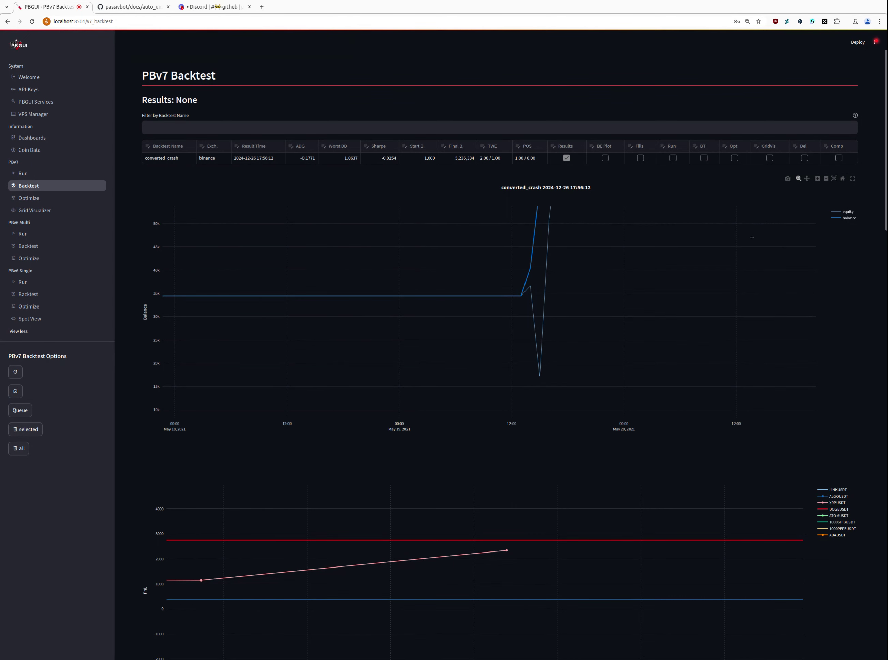
click(826, 179)
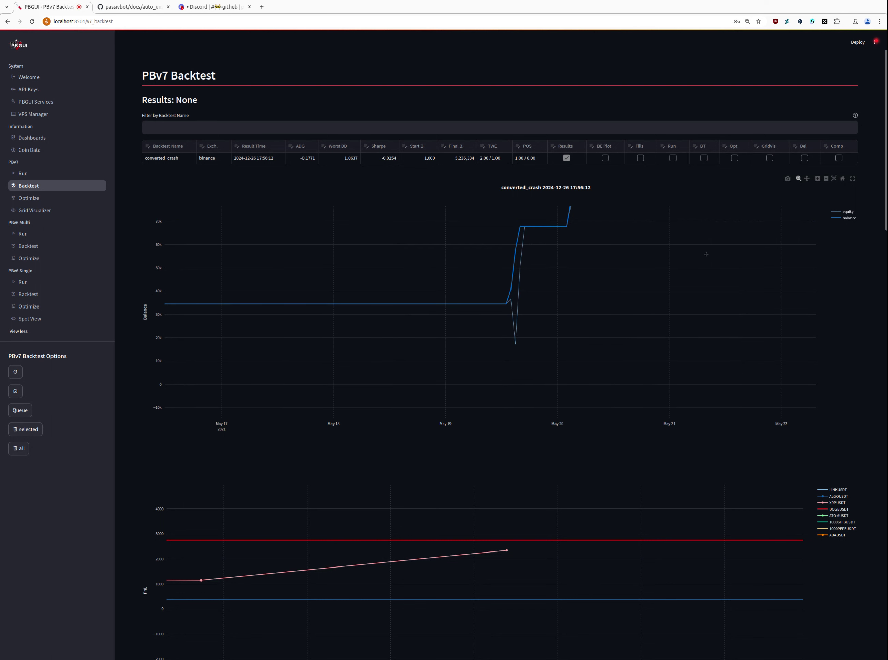
double_click(602, 251)
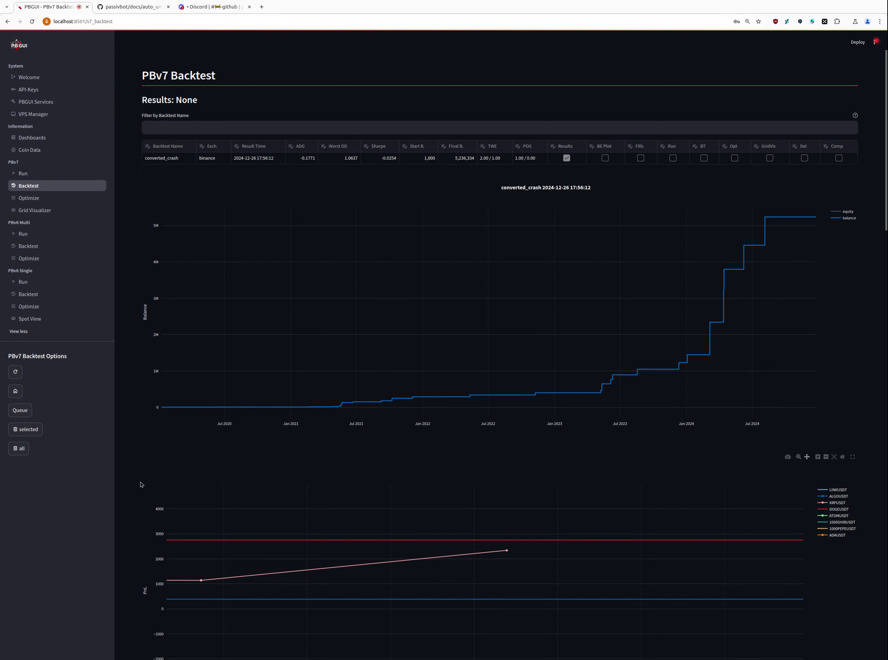
Display the fills plots for the converted_crash result and examine the 1000PEPEUSDT plot.
click(641, 158)
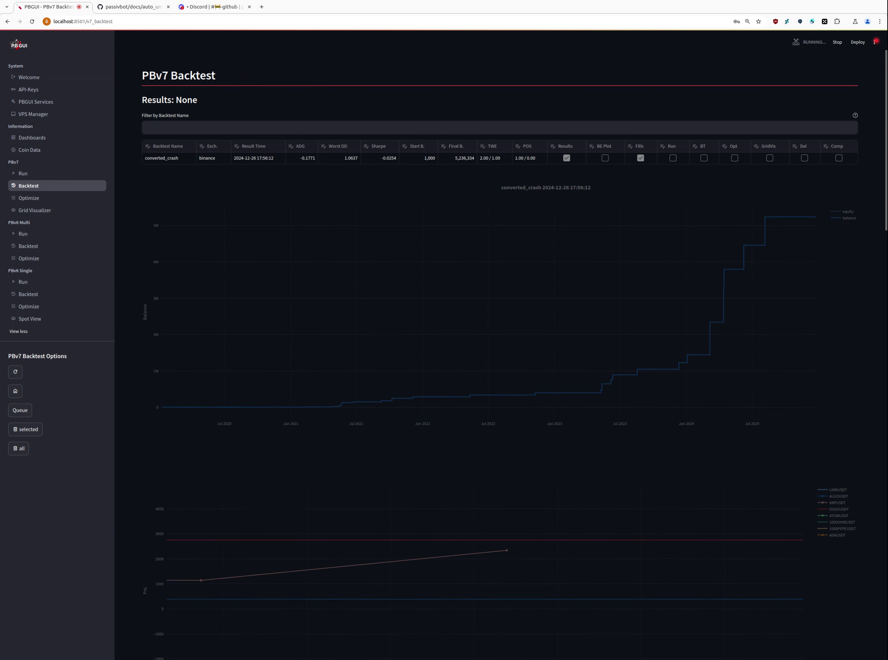
scroll(136, 469, down, 2)
scroll(136, 469, up, 1)
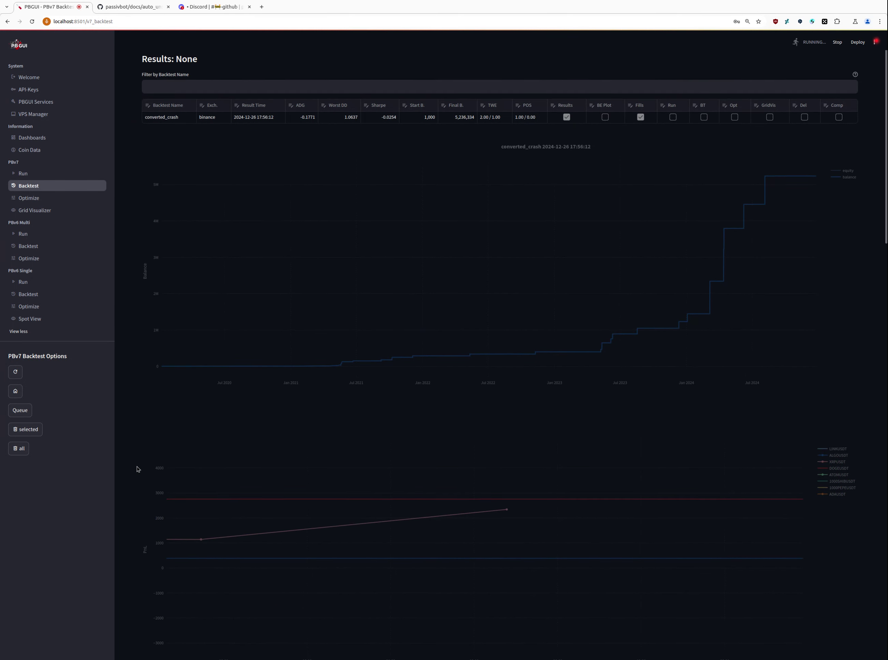
scroll(137, 469, down, 14)
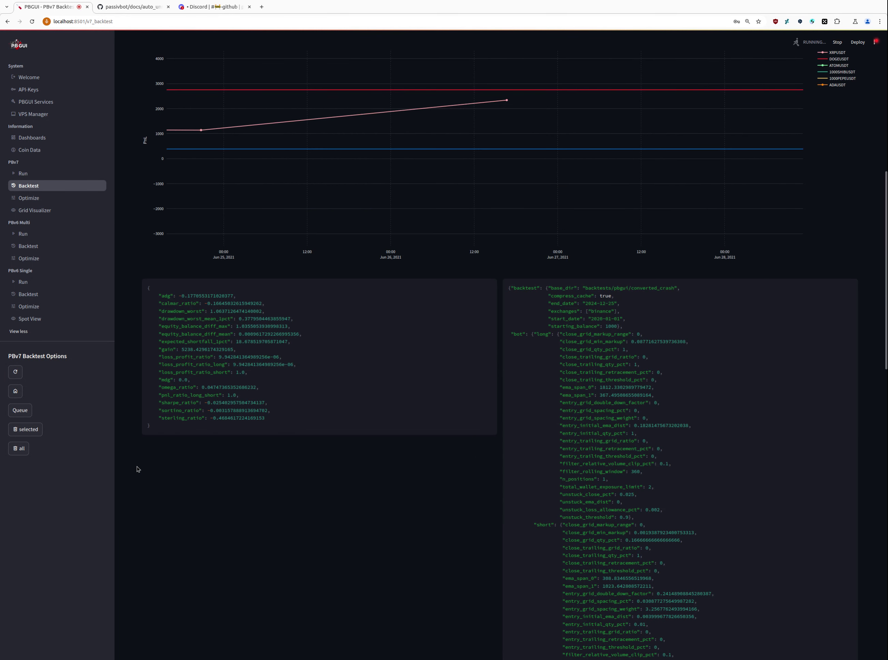
scroll(137, 469, down, 20)
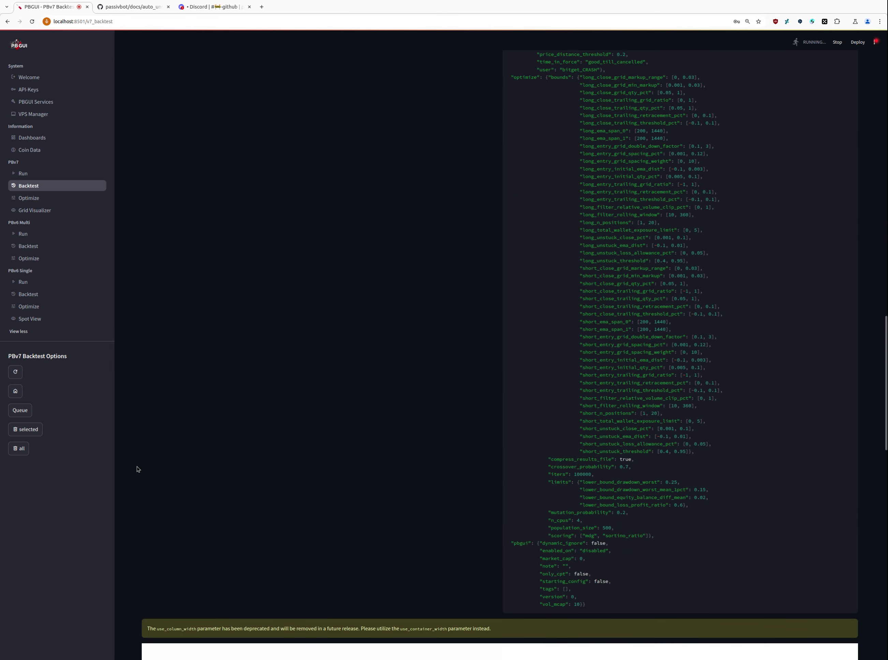
scroll(137, 469, down, 2)
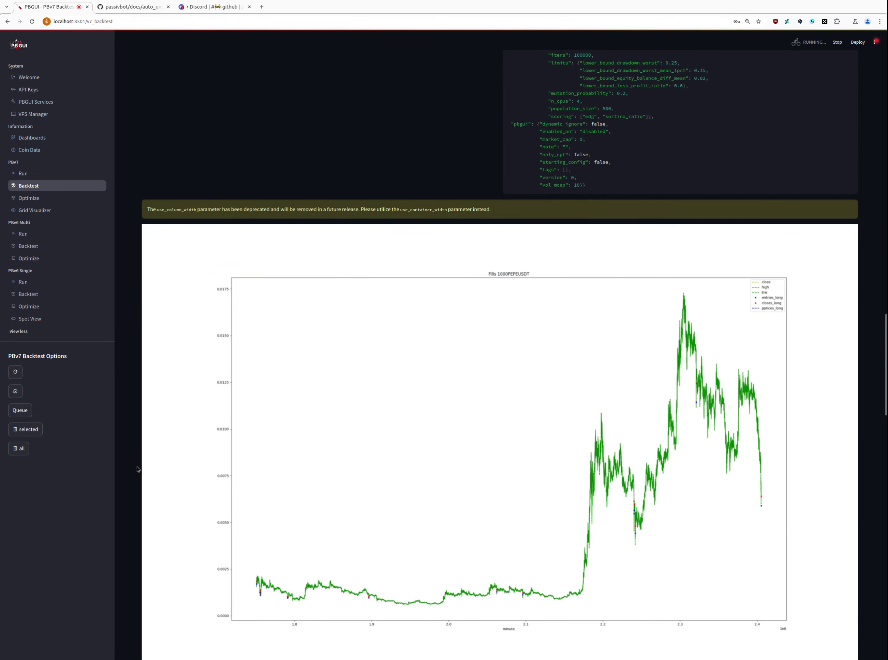
scroll(137, 469, down, 3)
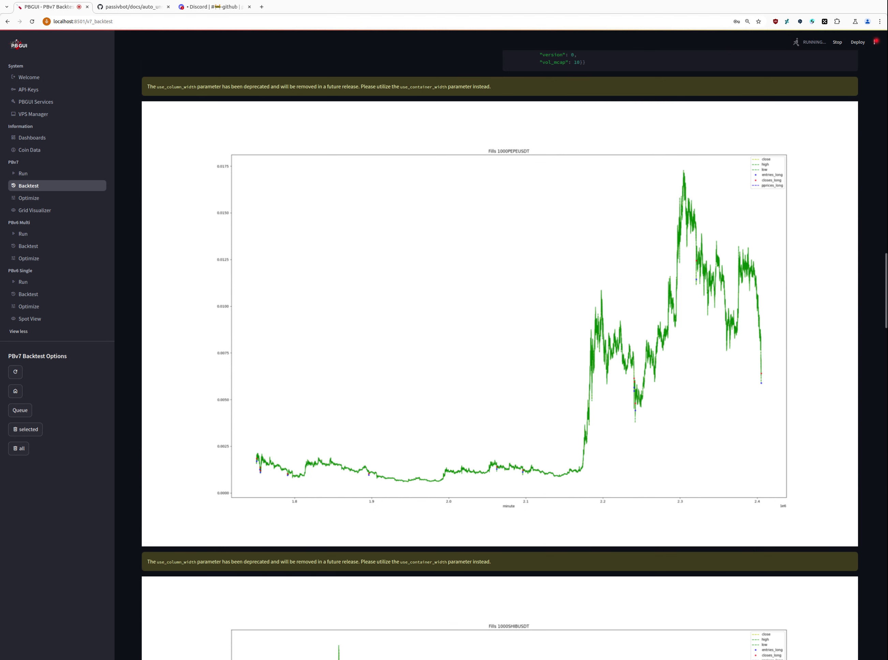
Examine the converted_crash fills plots for 1000SHIBUSDT, LINKUSDT and ALGOUSDT.
scroll(137, 469, down, 9)
scroll(137, 469, down, 8)
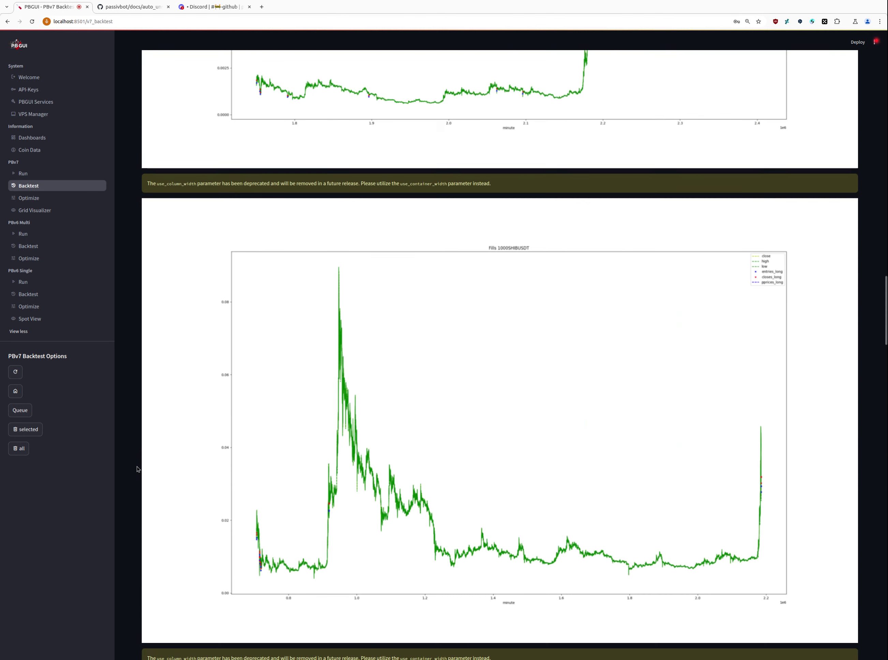
scroll(137, 469, down, 6)
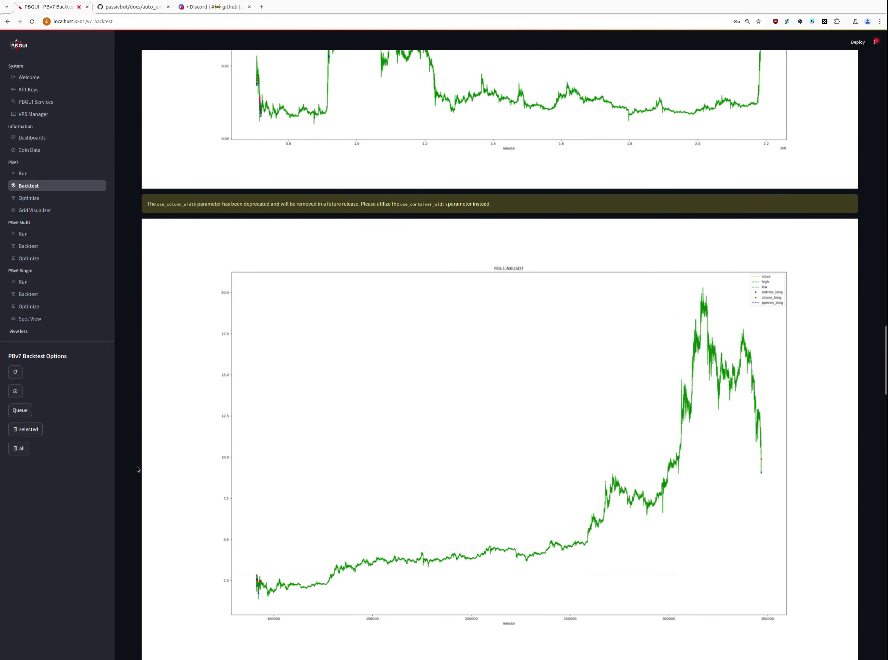
scroll(137, 469, down, 4)
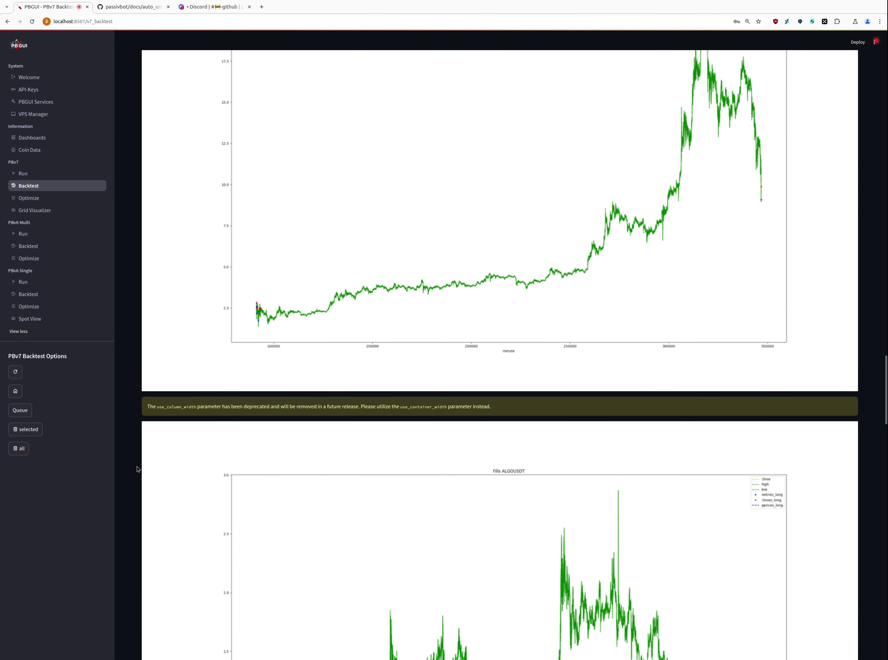
scroll(137, 469, down, 12)
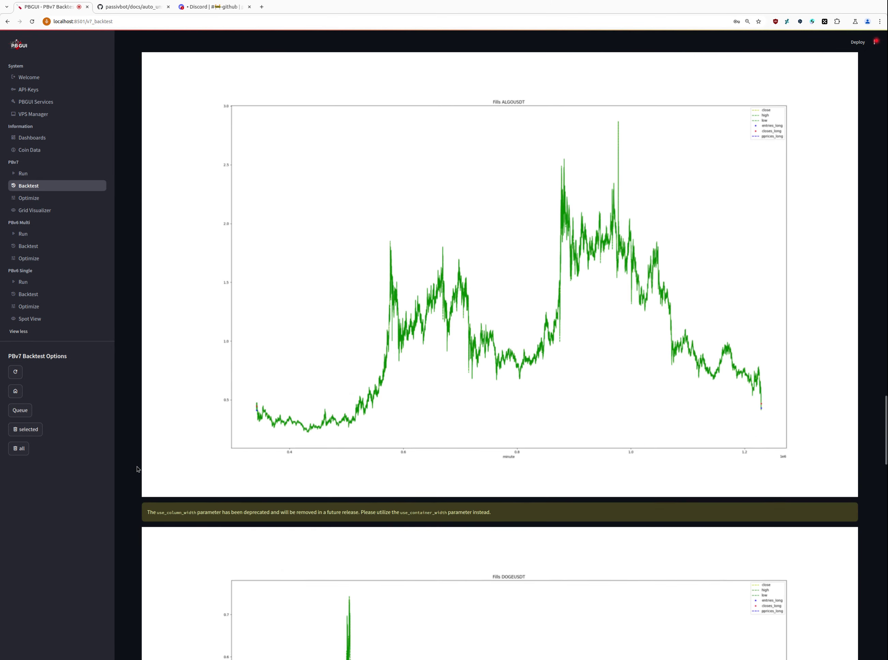
Examine the entries and closes in the ADAUSDT, ATOMUSDT and XRPUSDT fills plots.
scroll(136, 469, down, 19)
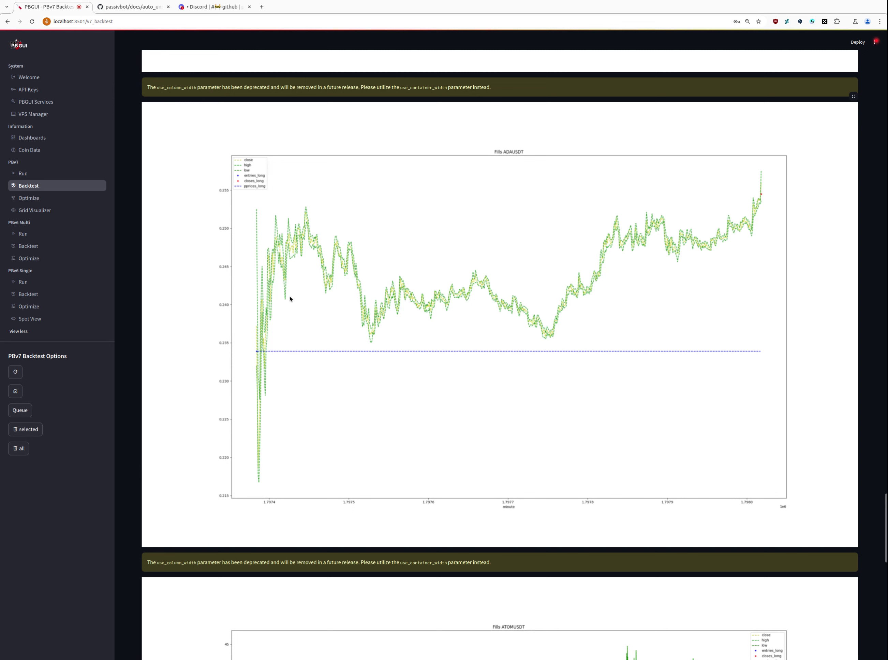
scroll(168, 441, down, 4)
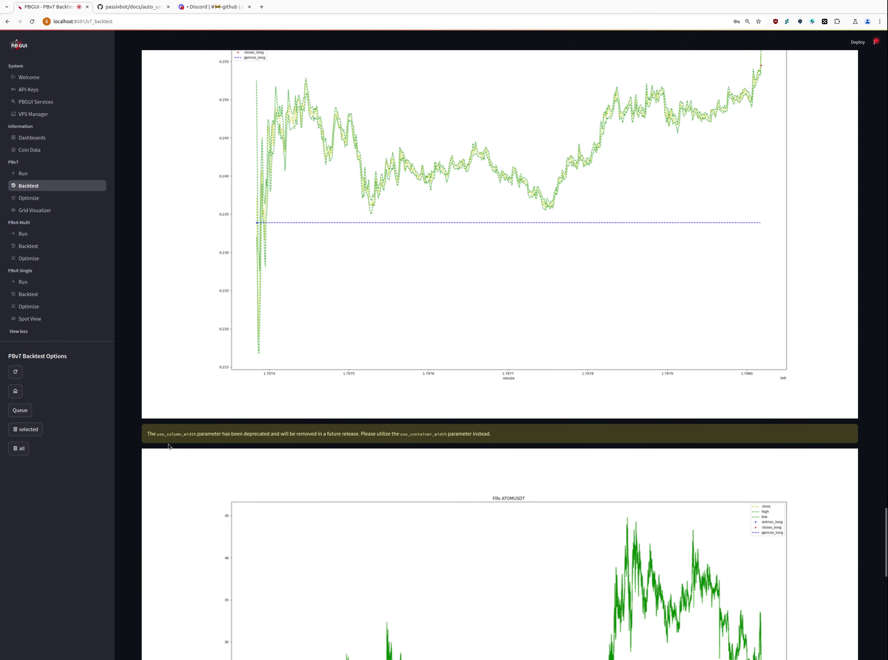
scroll(168, 447, down, 5)
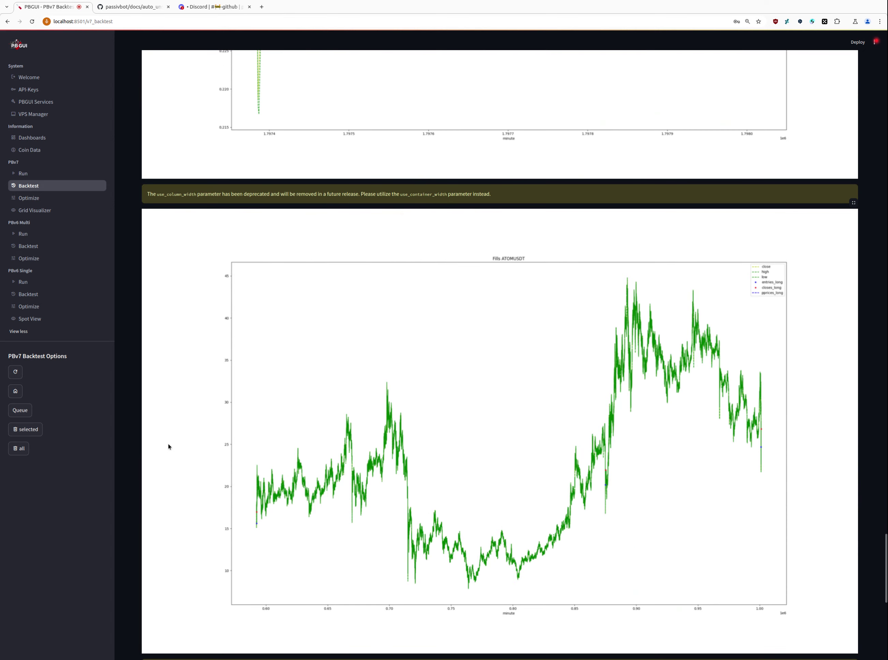
scroll(168, 446, up, 5)
scroll(168, 447, down, 12)
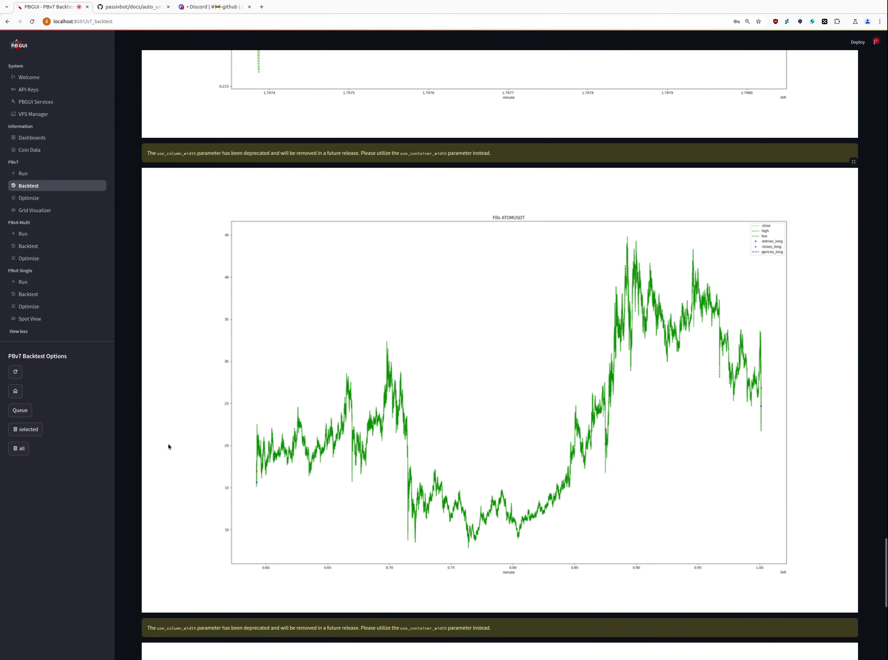
scroll(168, 446, down, 5)
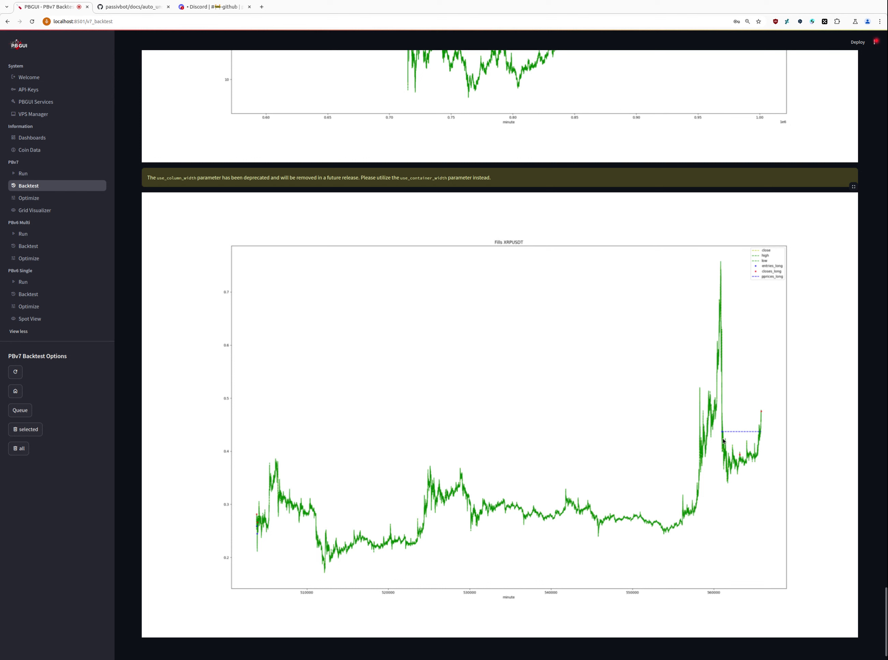
scroll(813, 487, down, 1)
scroll(813, 487, down, 1)
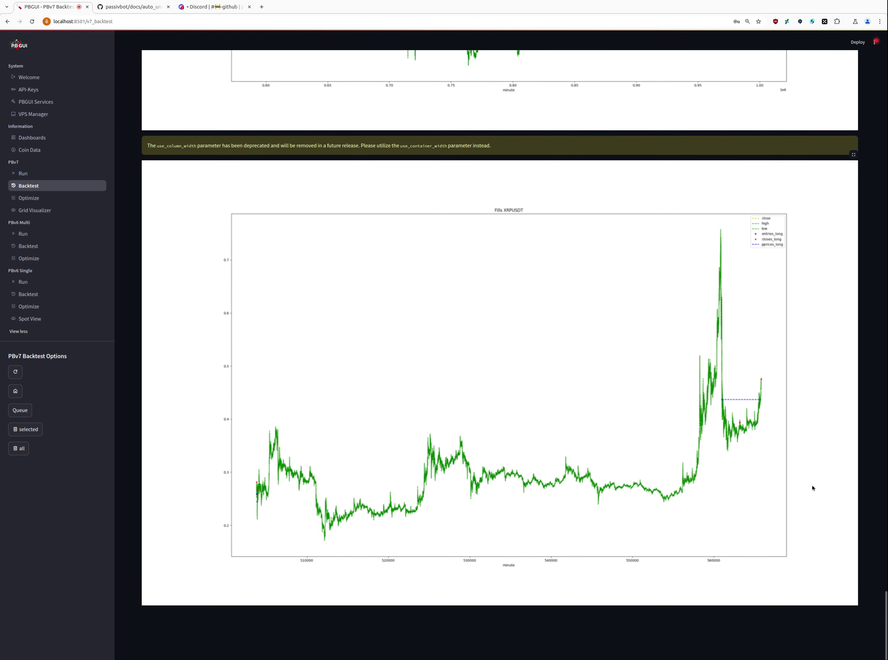
Review the fills plots in reverse order from ATOMUSDT through DOGEUSDT to LINKUSDT and return to the result summary.
scroll(813, 487, up, 10)
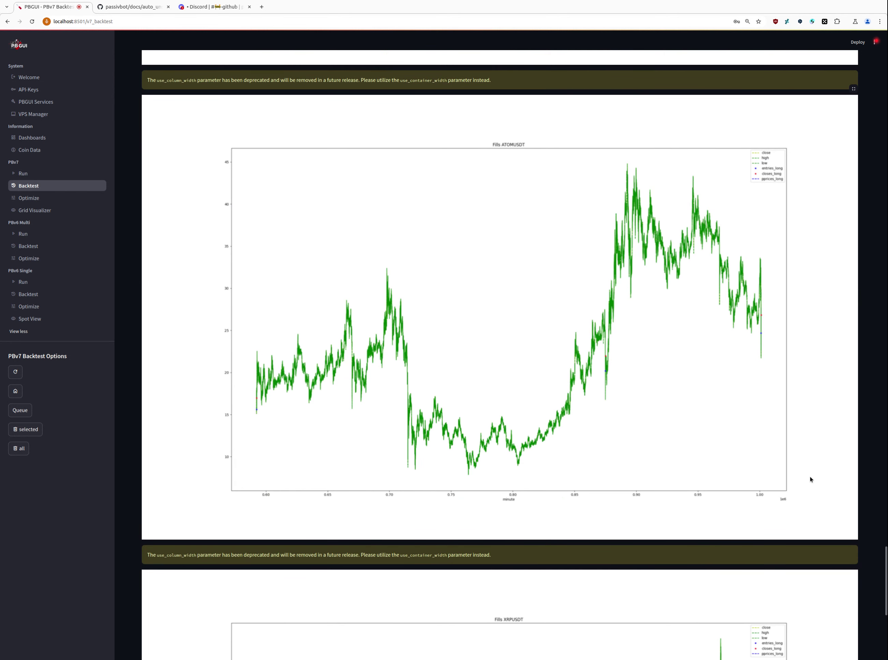
scroll(811, 476, up, 4)
scroll(811, 476, up, 12)
scroll(811, 476, down, 4)
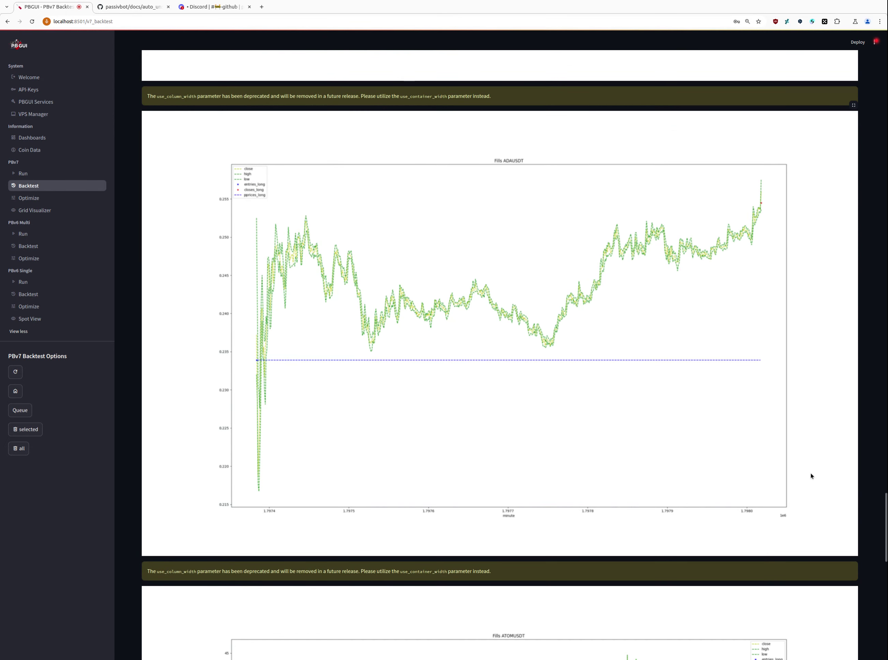
scroll(812, 476, up, 11)
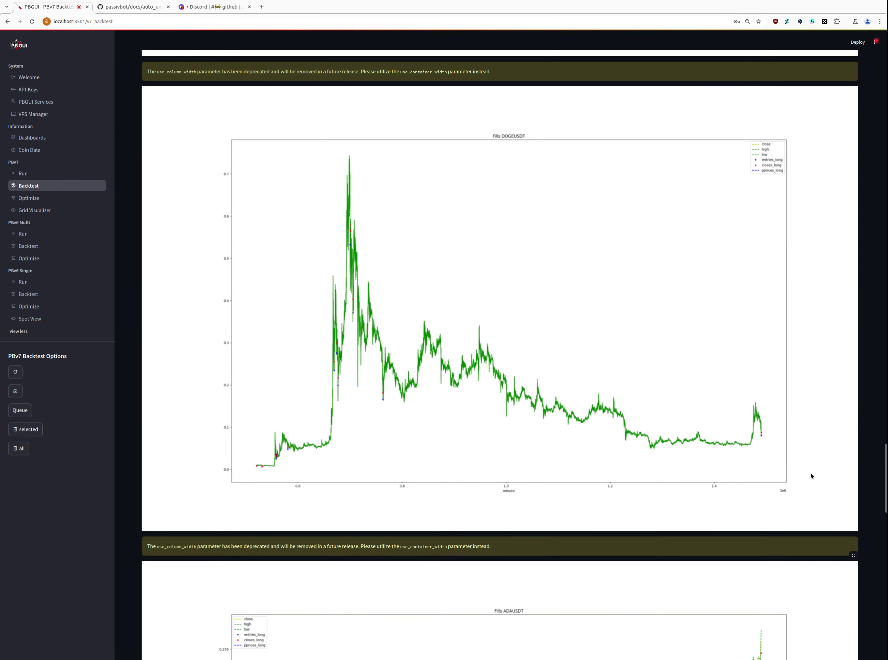
scroll(811, 476, up, 10)
scroll(811, 476, up, 15)
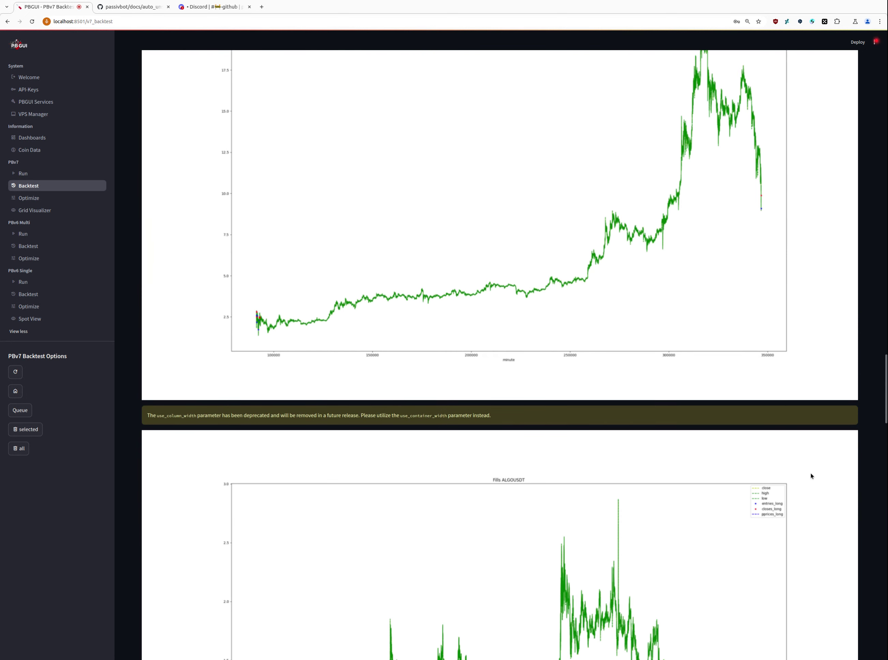
scroll(811, 476, up, 20)
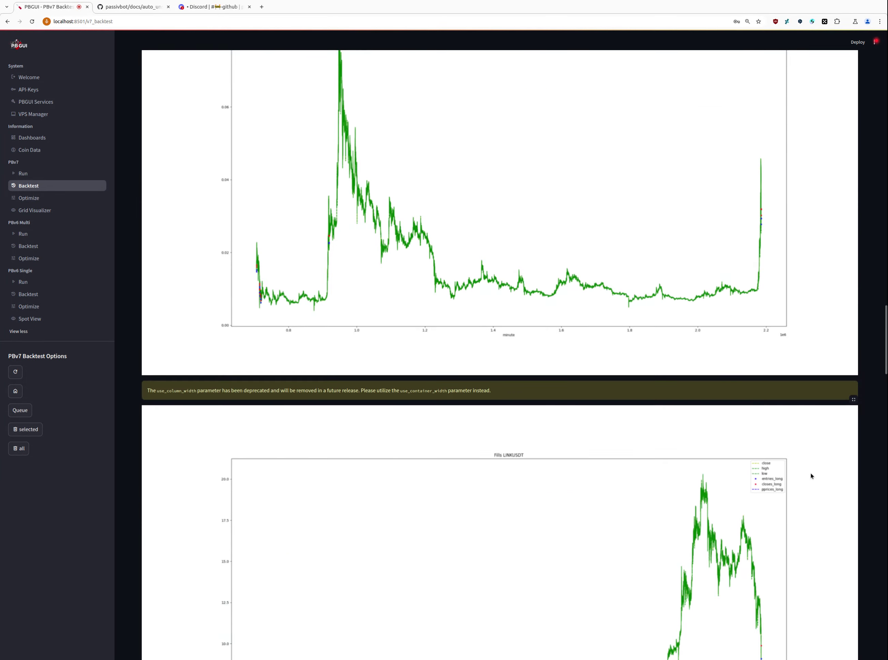
scroll(811, 476, up, 15)
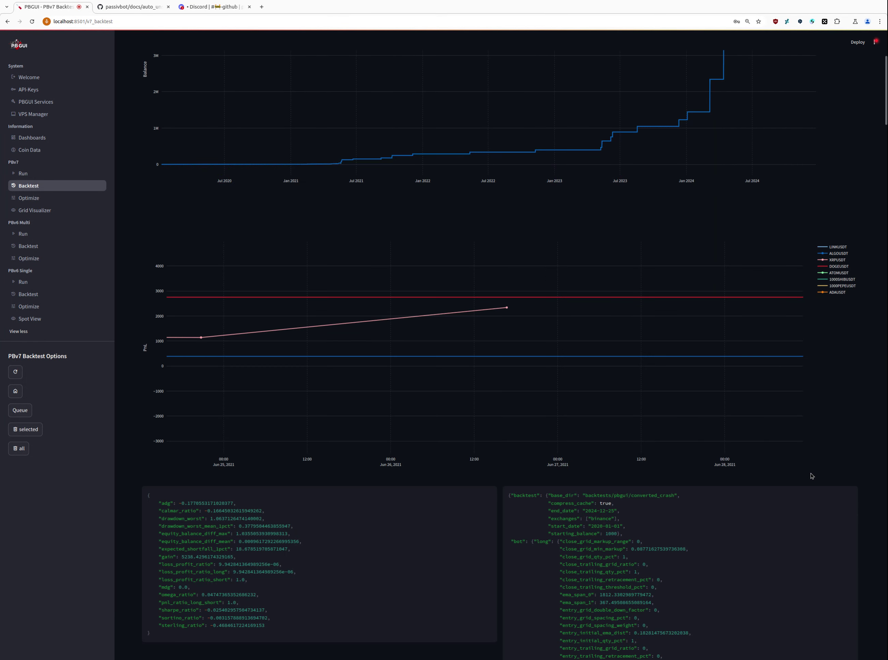
Open the converted_crash result as an editable backtest configuration and set long twe to 1.50.
click(704, 158)
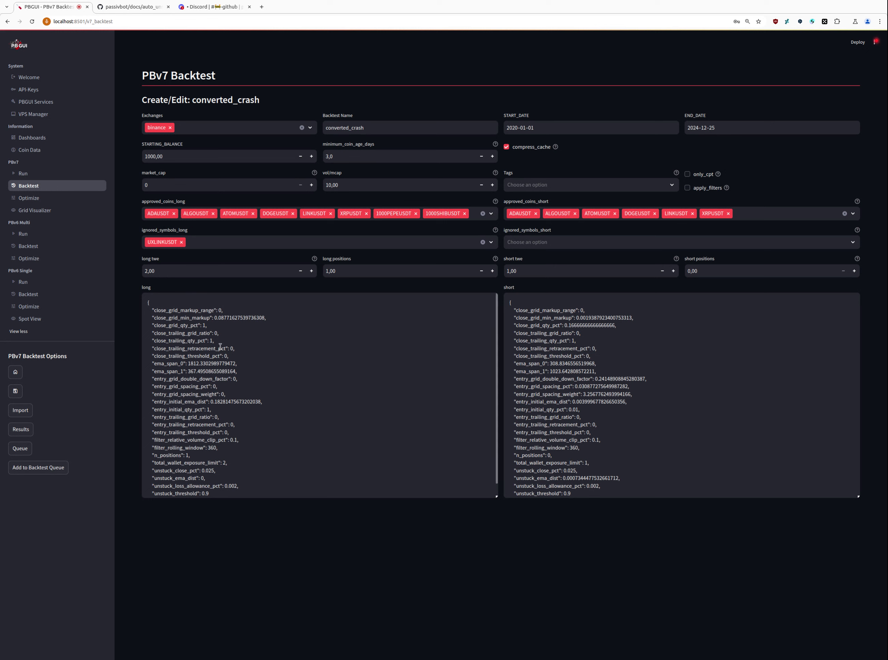
click(263, 272)
key(BackSpace)
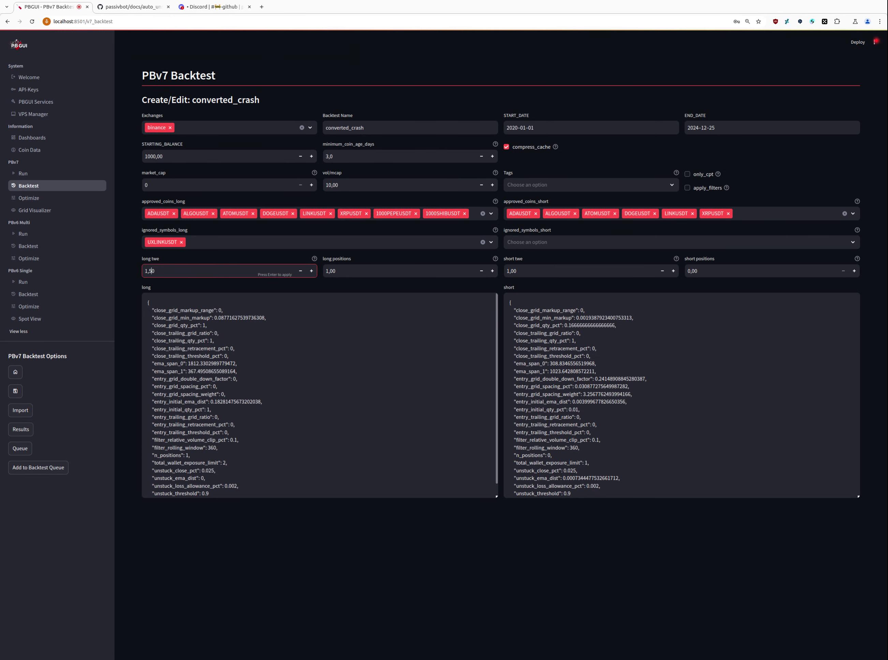
click(217, 499)
Add the edited converted_crash configuration to the v7 backtest queue and start its run.
click(34, 467)
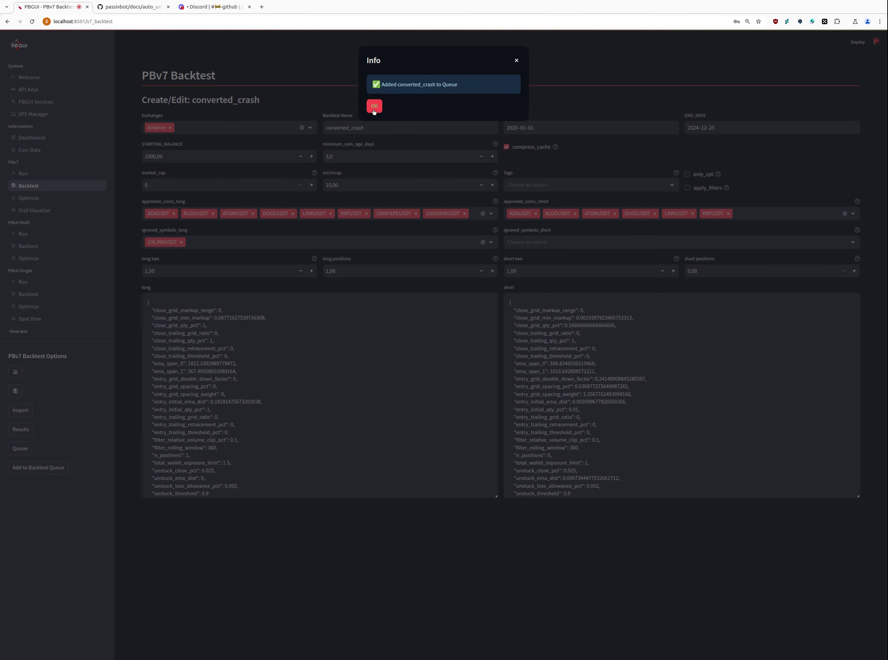
click(373, 112)
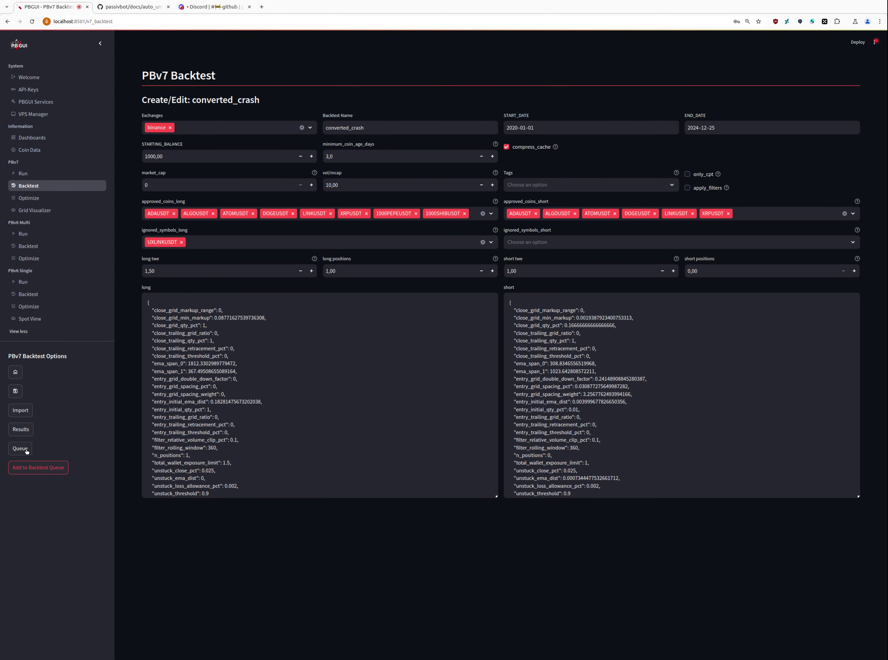
click(26, 451)
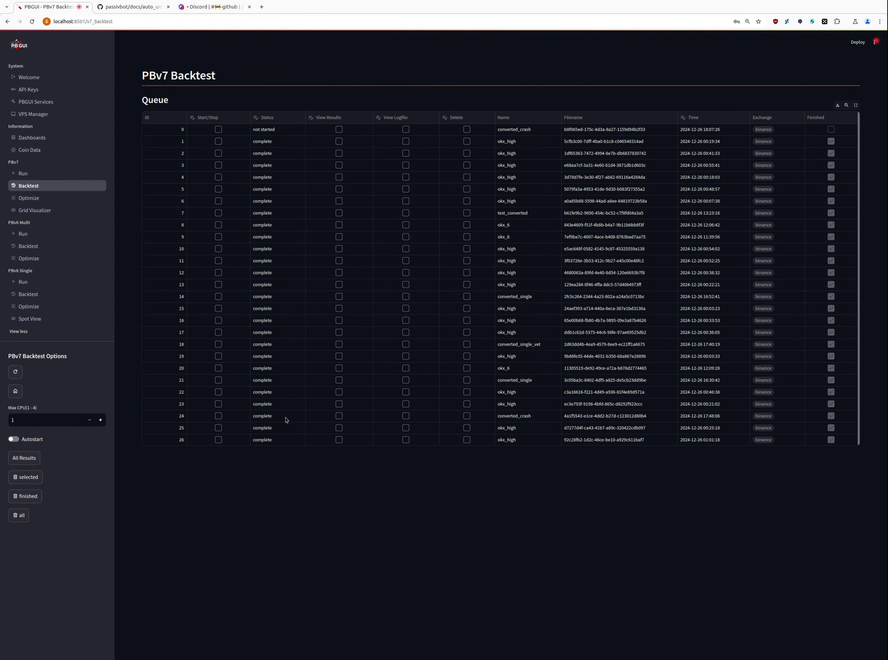
click(218, 129)
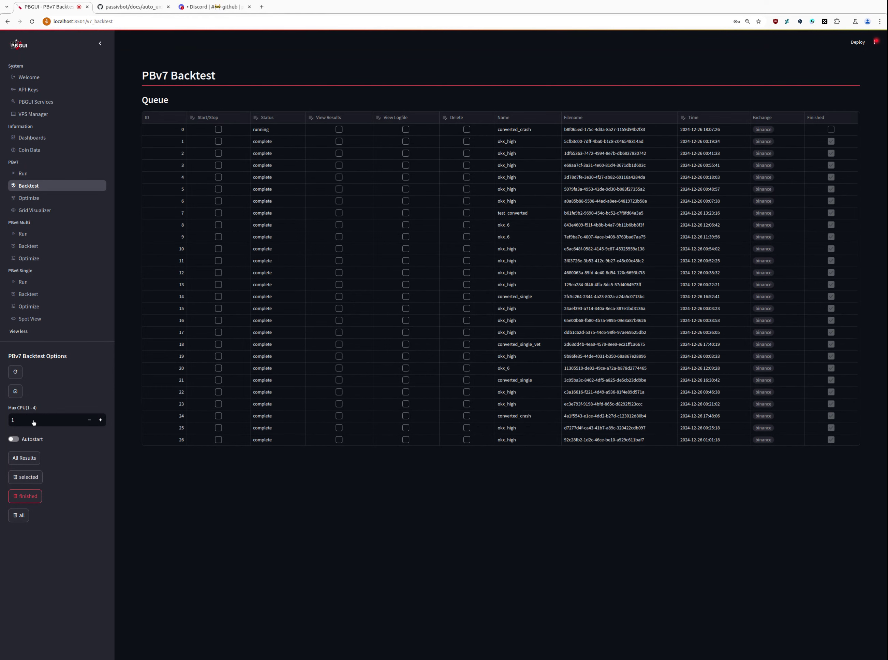
Sort the PBv6 Single backtest queue by symbol and display the result charts of the binance VETUSDT backtest.
click(40, 298)
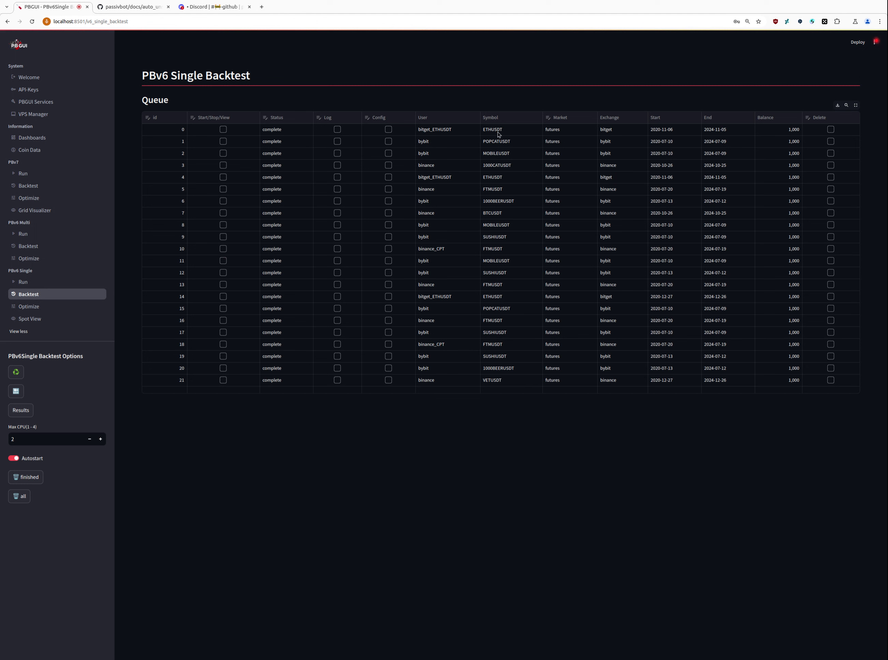
click(493, 120)
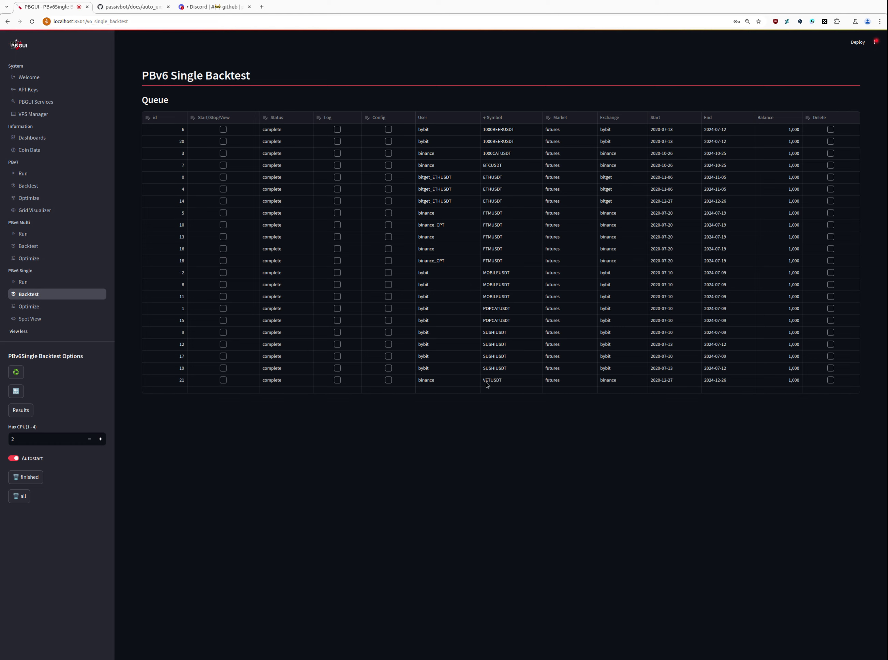
click(224, 380)
click(223, 380)
click(223, 380)
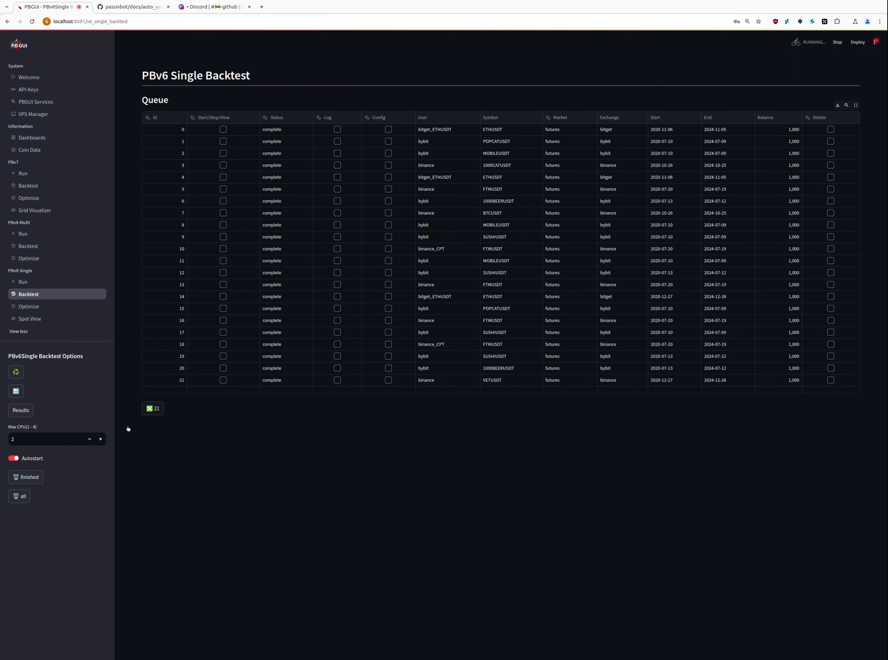
Examine the v6 VETUSDT balance and equity curve up to its end point, and return to the PBv7 backtest queue.
scroll(127, 451, down, 2)
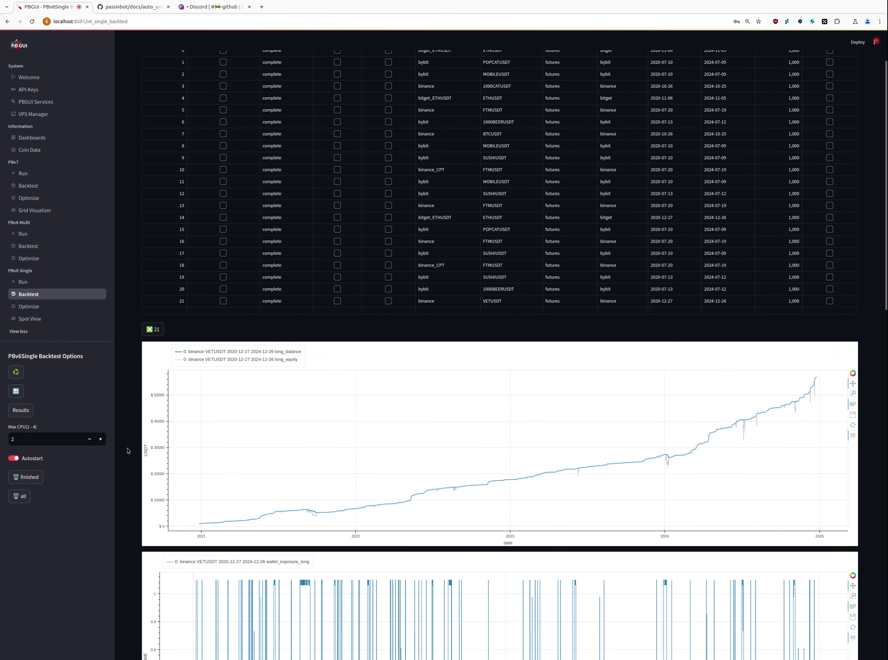
scroll(128, 450, down, 1)
mouse_move(200, 480)
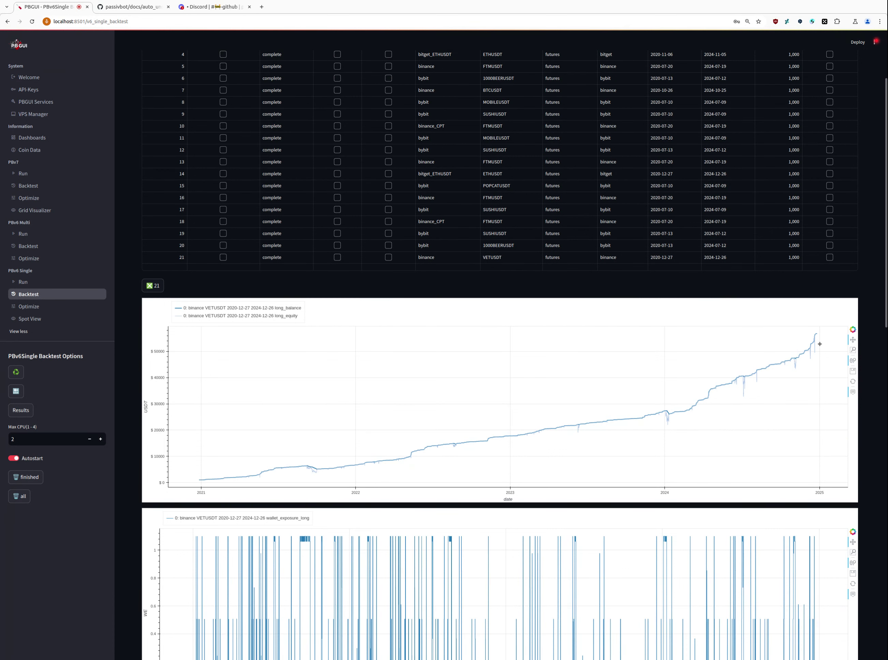
mouse_move(816, 333)
scroll(31, 214, up, 2)
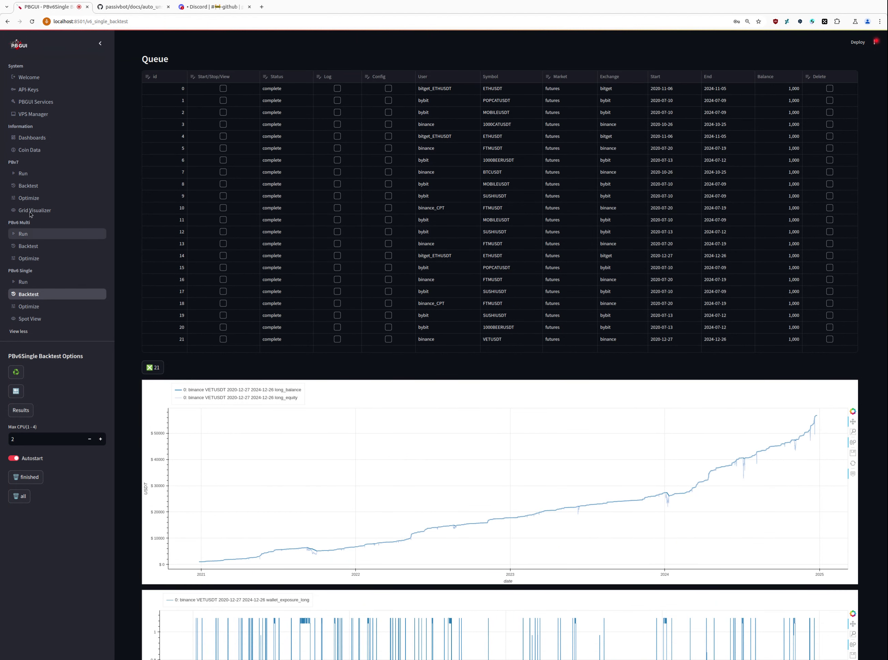
click(26, 186)
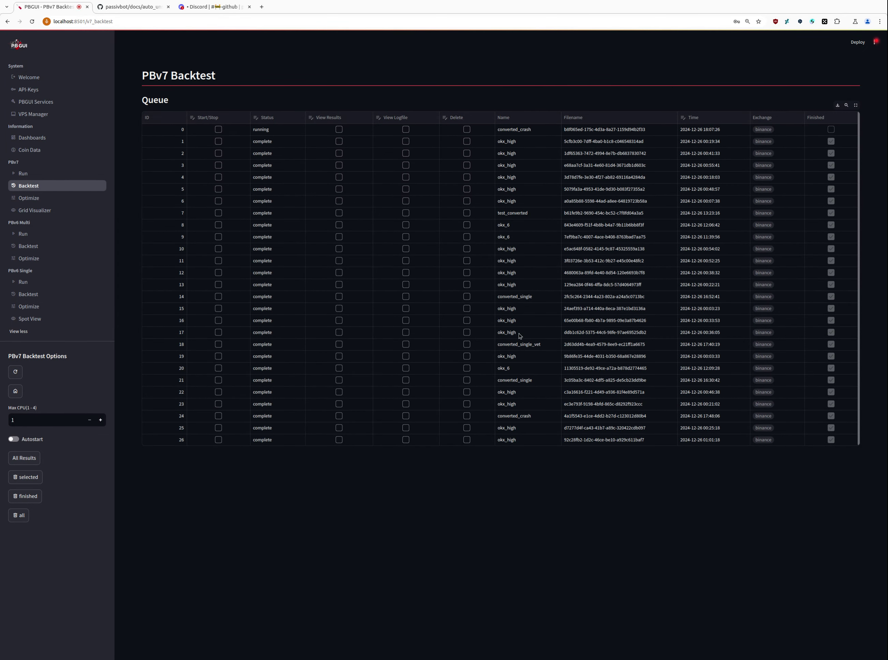
Display the converted_single_vet v7 backtest result, review its balance and PnL charts, metrics and configuration, and return to the queue.
click(339, 344)
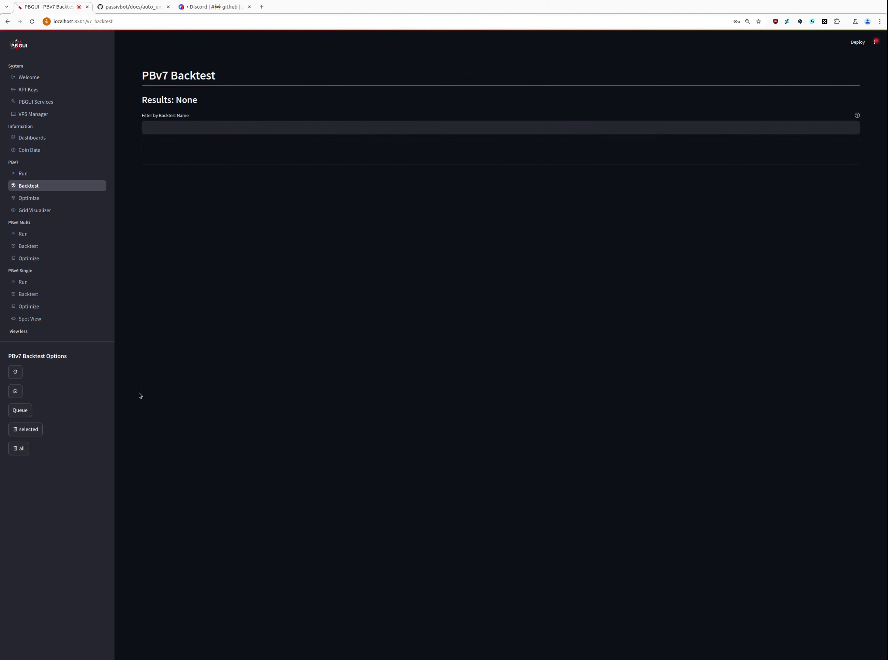
click(571, 158)
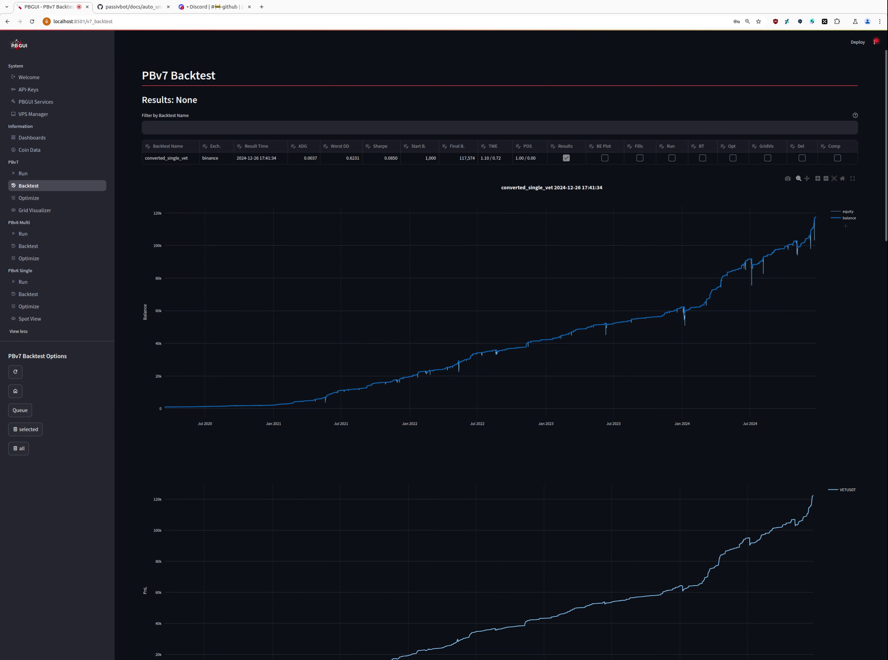
scroll(871, 323, down, 5)
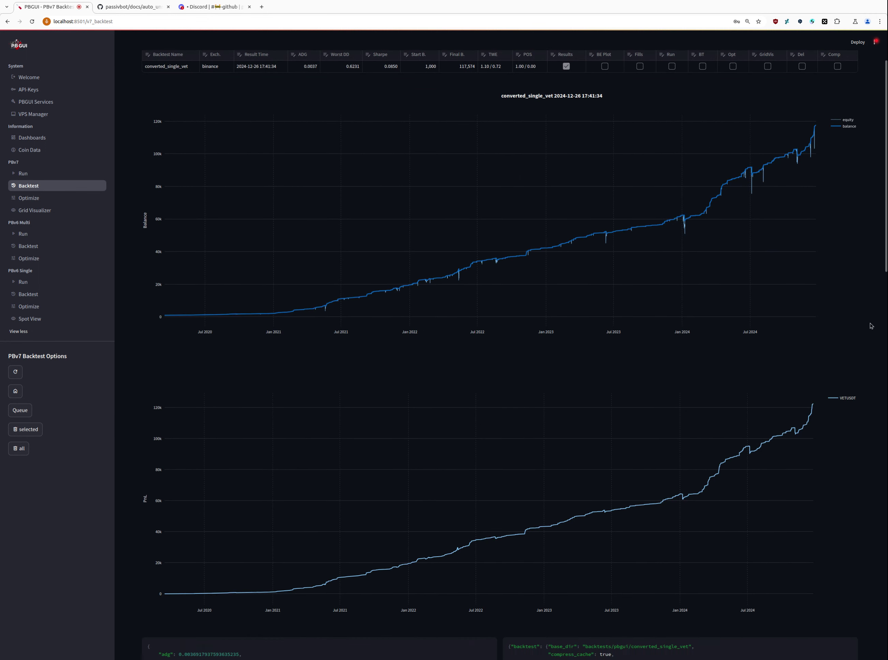
scroll(871, 325, down, 2)
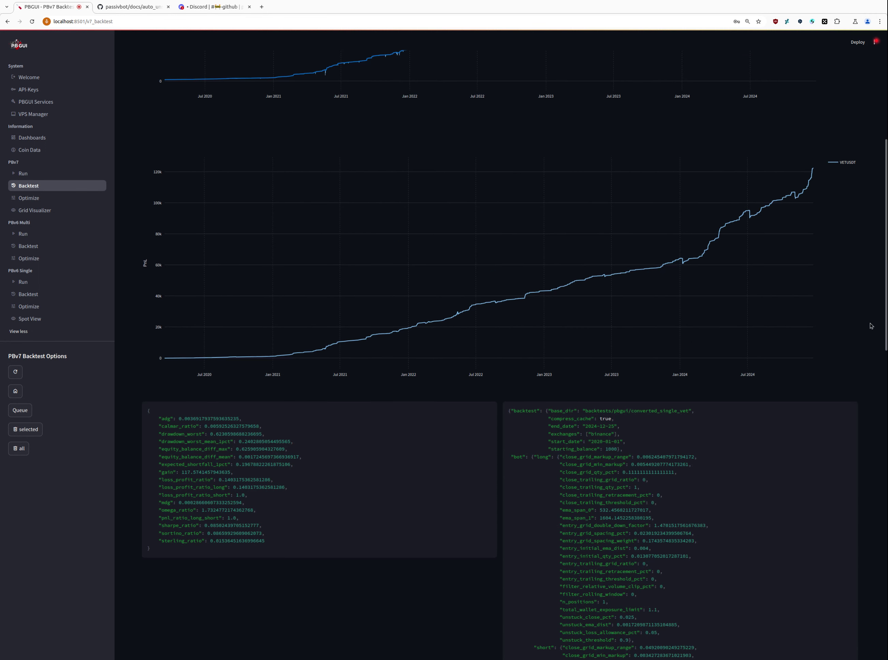
scroll(871, 326, down, 2)
scroll(870, 325, up, 10)
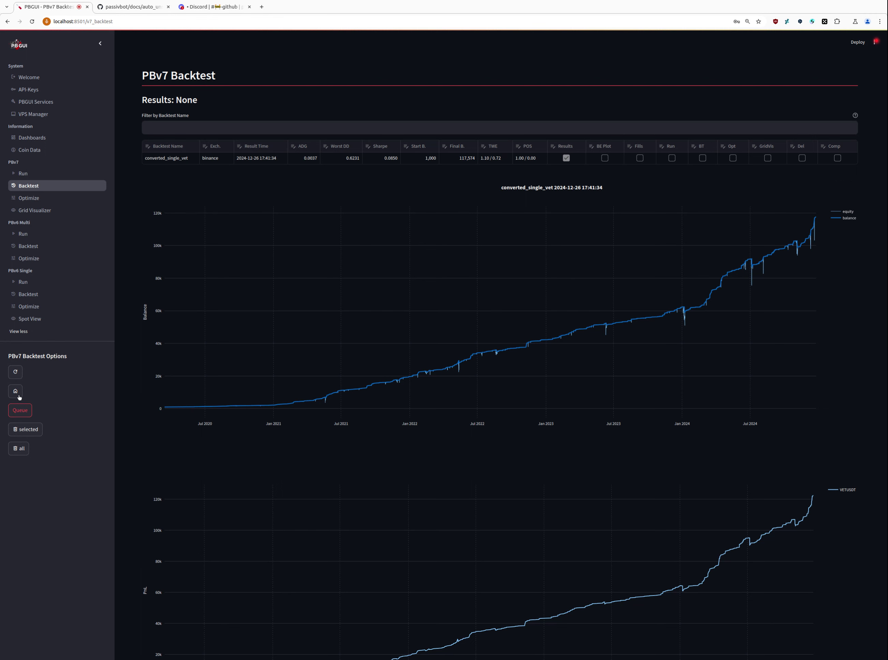
click(20, 407)
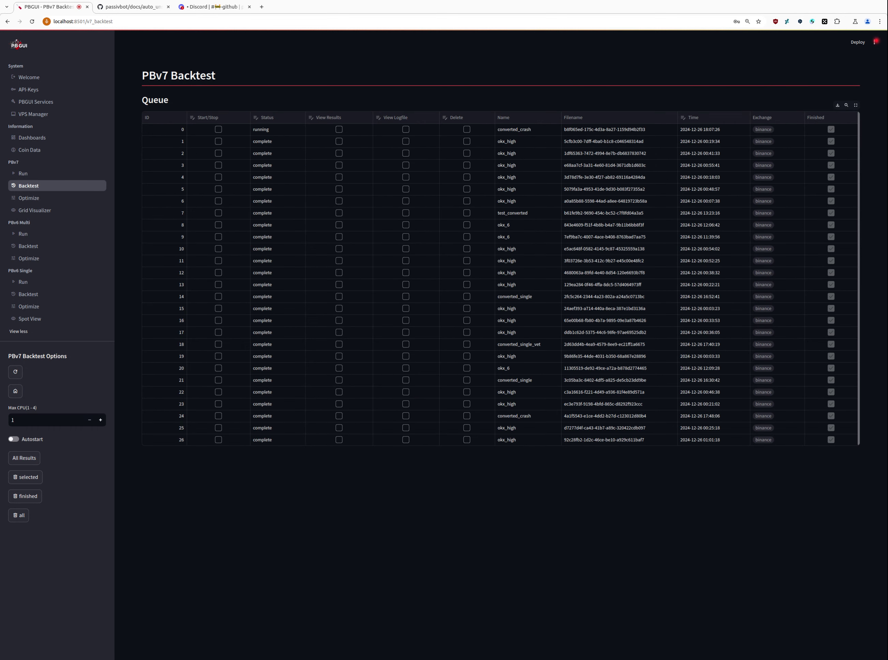
Check the log of the running converted_crash backtest and display the result charts of its run with long TWE 1.50.
click(406, 129)
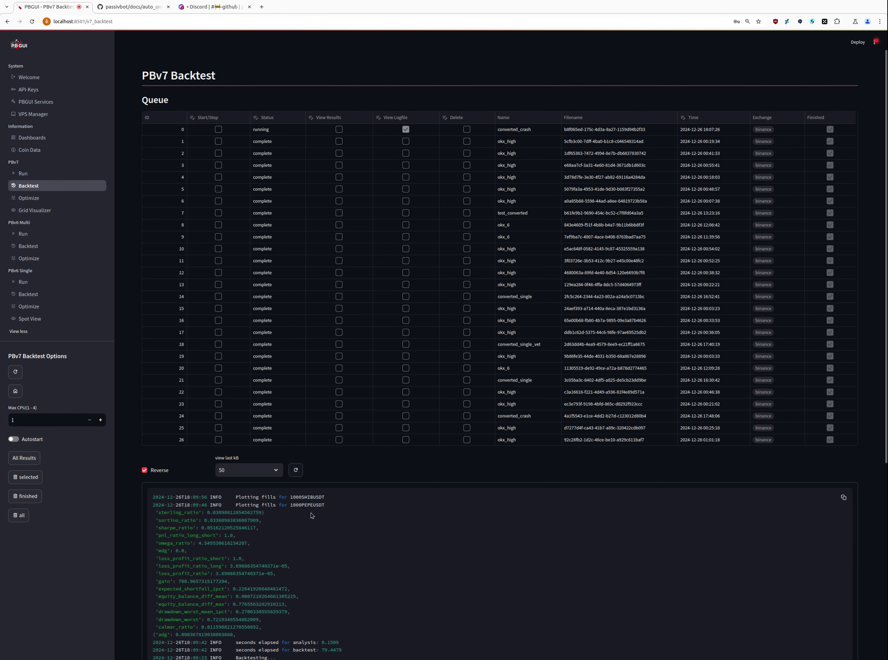
click(339, 129)
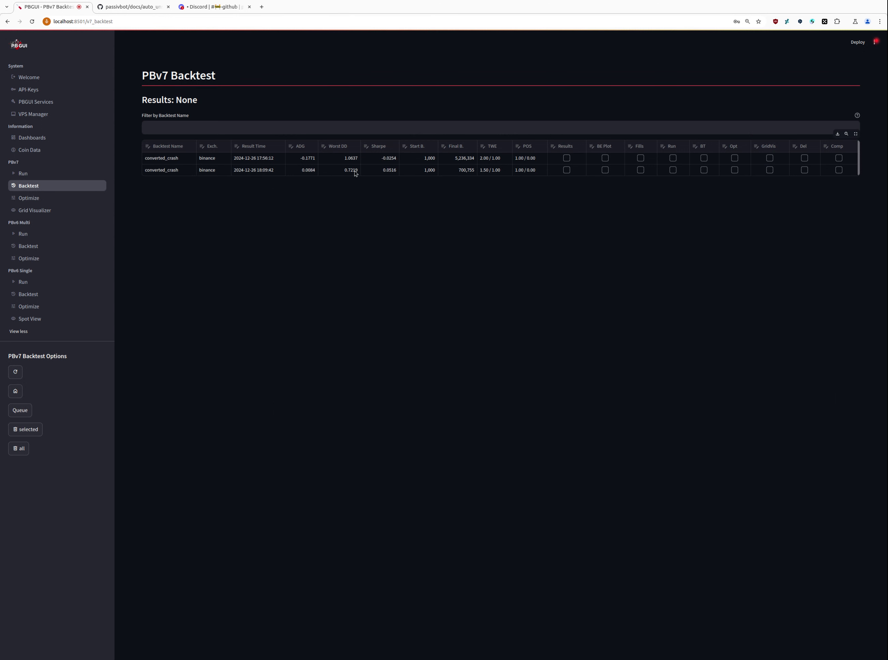
click(566, 169)
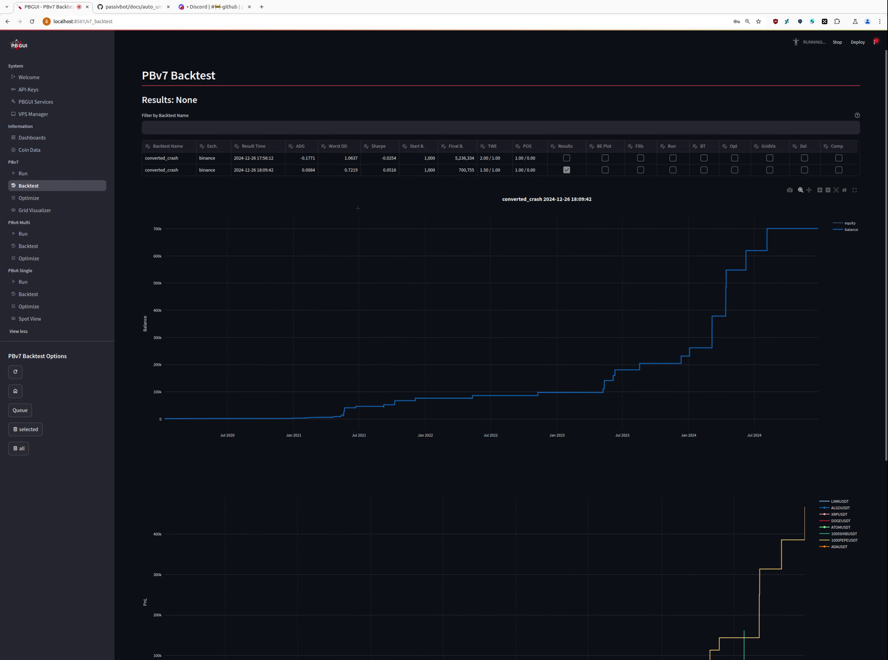
Examine the per-coin PnL chart, the worst drawdown metric and the configuration of the converted_crash run.
scroll(863, 518, down, 5)
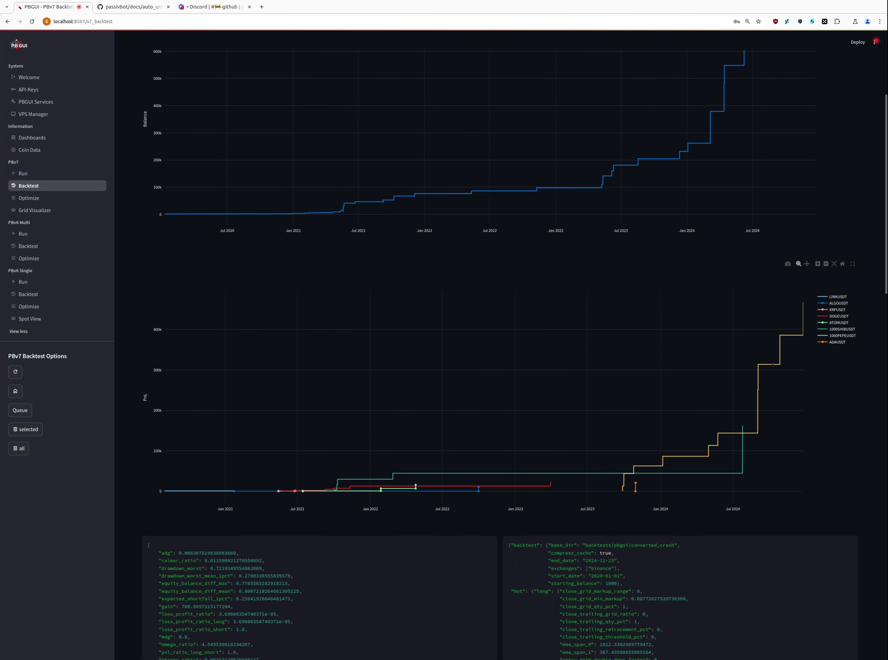
mouse_move(774, 363)
mouse_move(625, 486)
drag(212, 568, 236, 568)
click(877, 570)
scroll(874, 574, down, 3)
scroll(874, 575, down, 1)
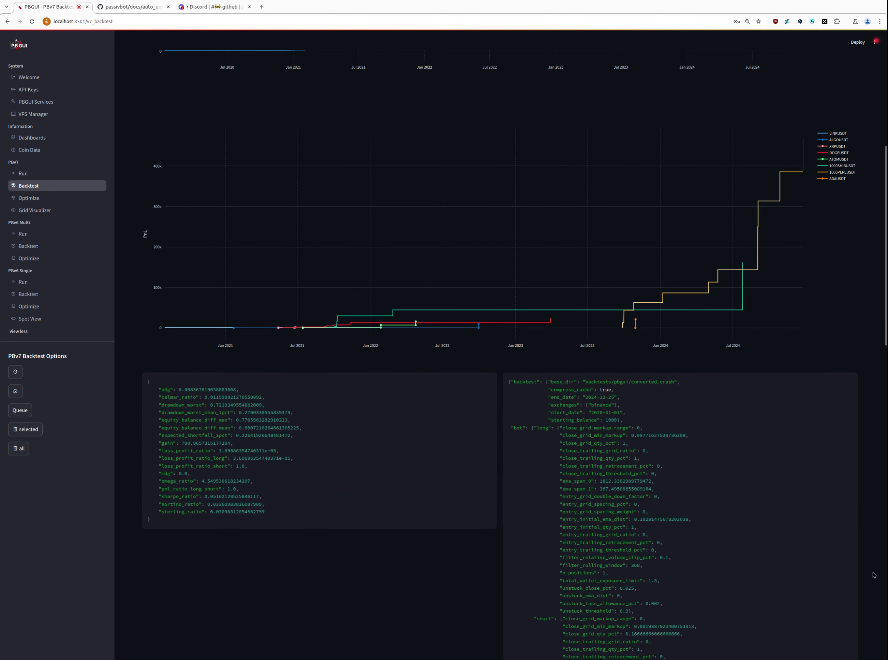